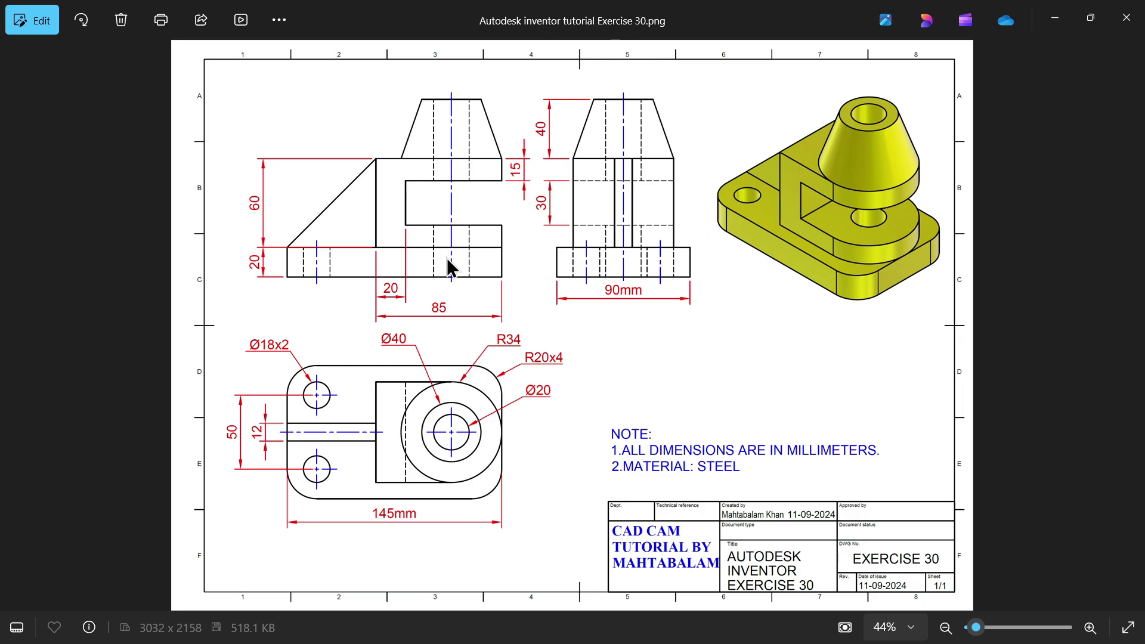
# Zoom into the Exercise 30 bracket drawing to study its views and dimensions
pyautogui.scroll(1, 396, 313)
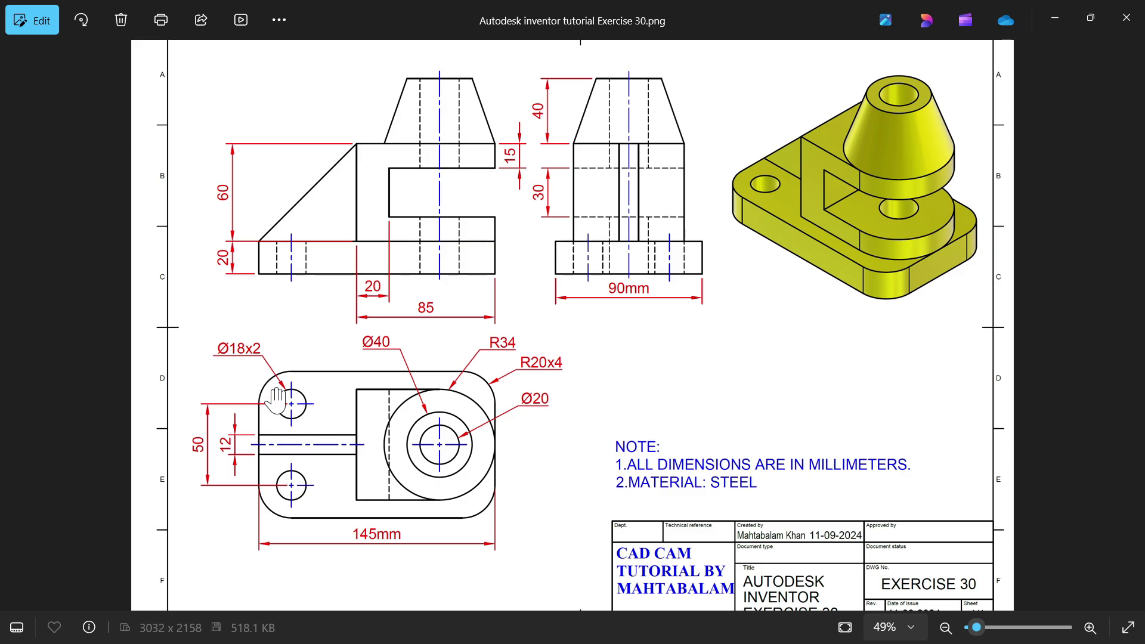
# Create a new part from the Metric Standard (mm).ipt template and begin a 2D sketch
pyautogui.click(1058, 23)
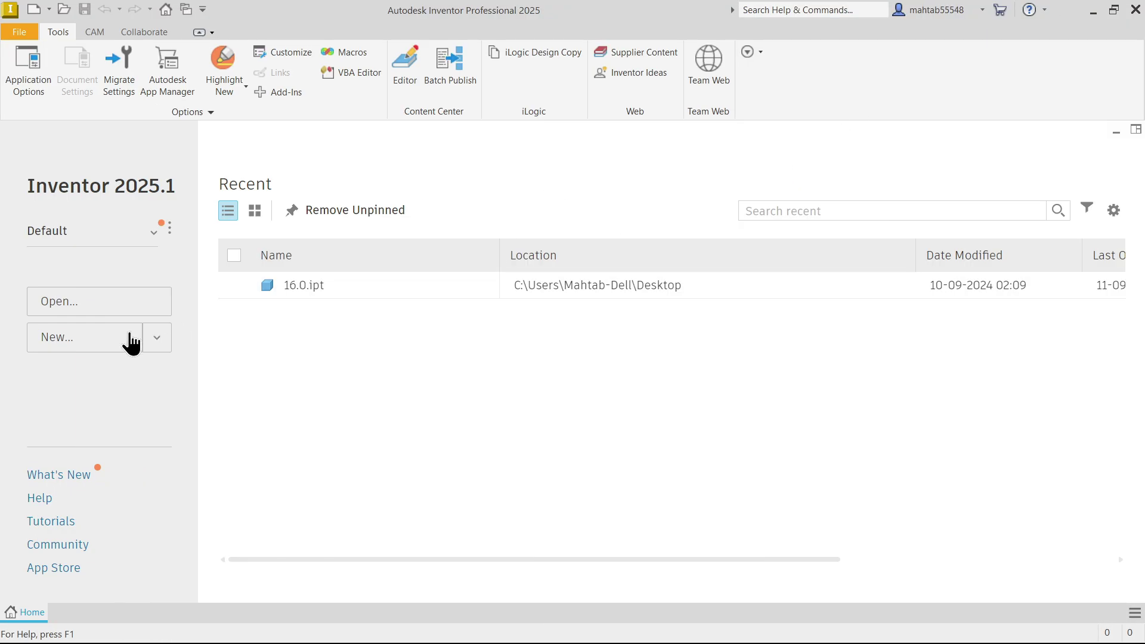
pyautogui.click(56, 340)
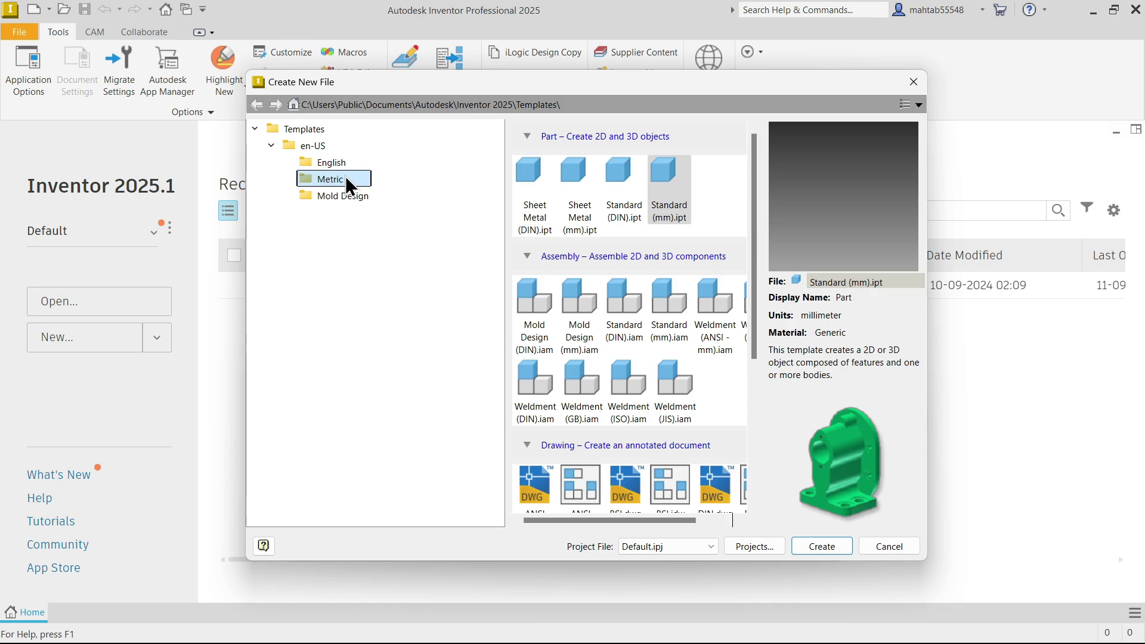
pyautogui.click(684, 182)
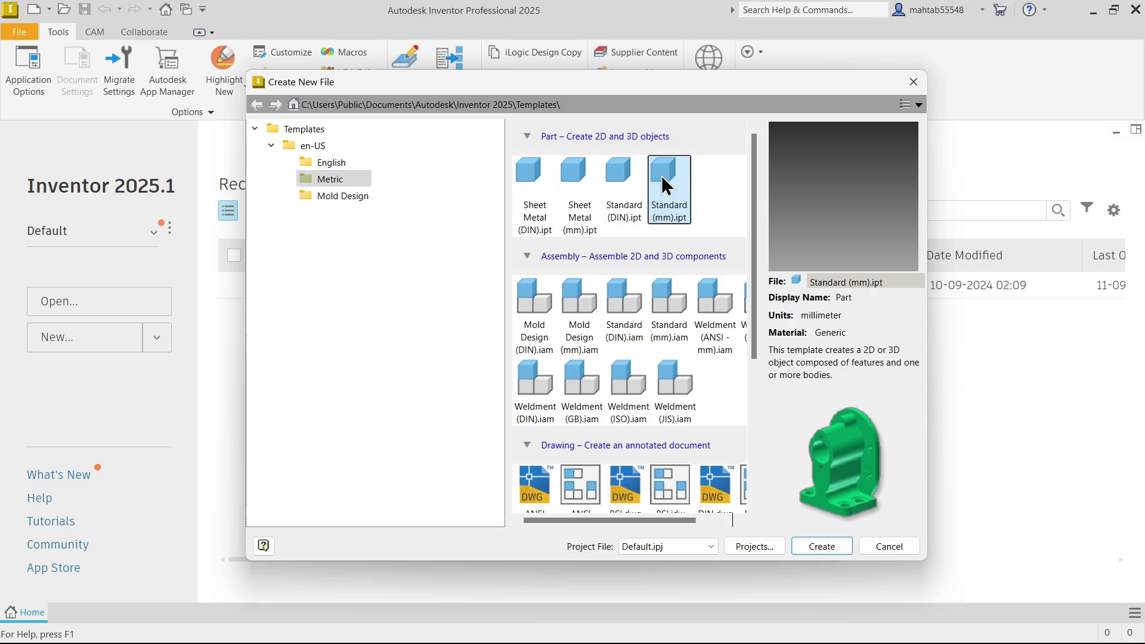
pyautogui.click(810, 546)
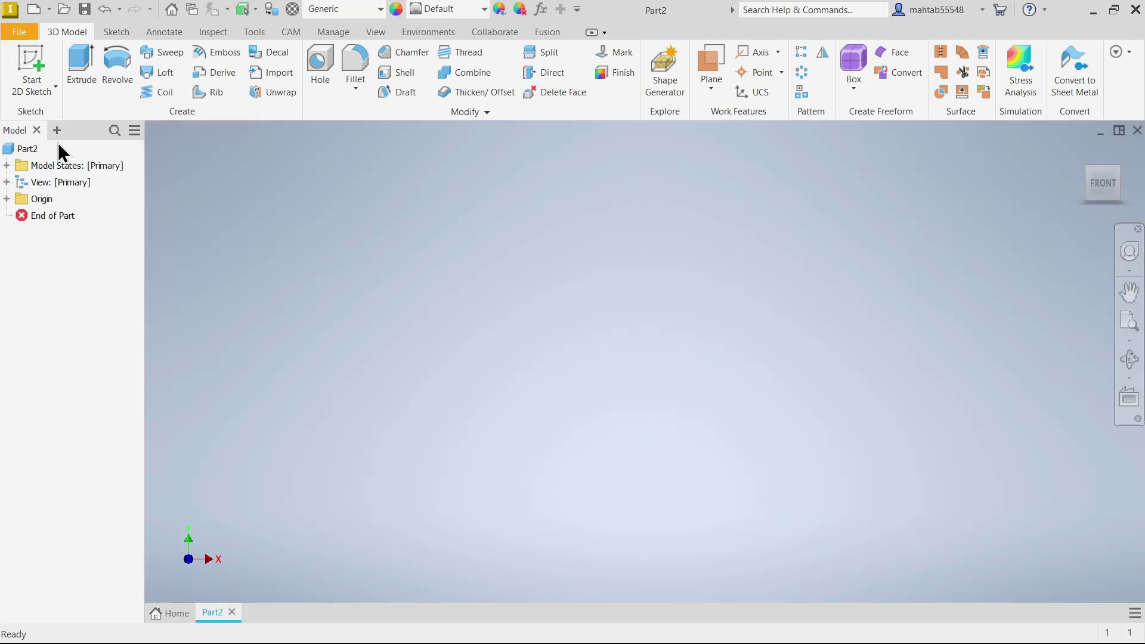
pyautogui.click(29, 60)
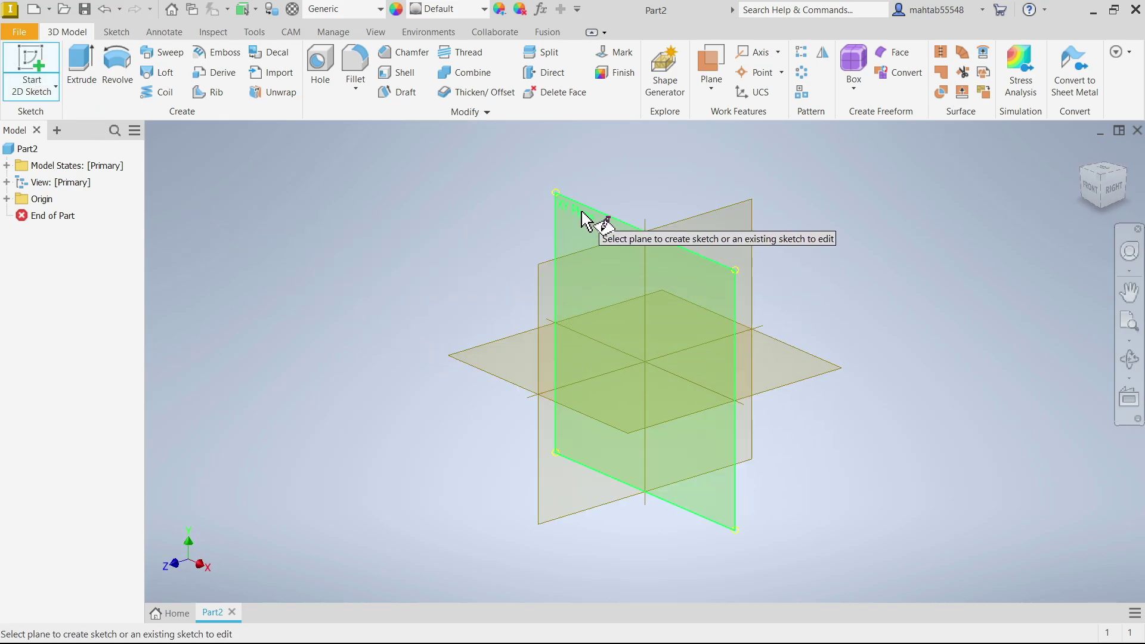
# On the XZ plane, draw a 145 × 90 mm two-point center rectangle at the origin
pyautogui.click(486, 373)
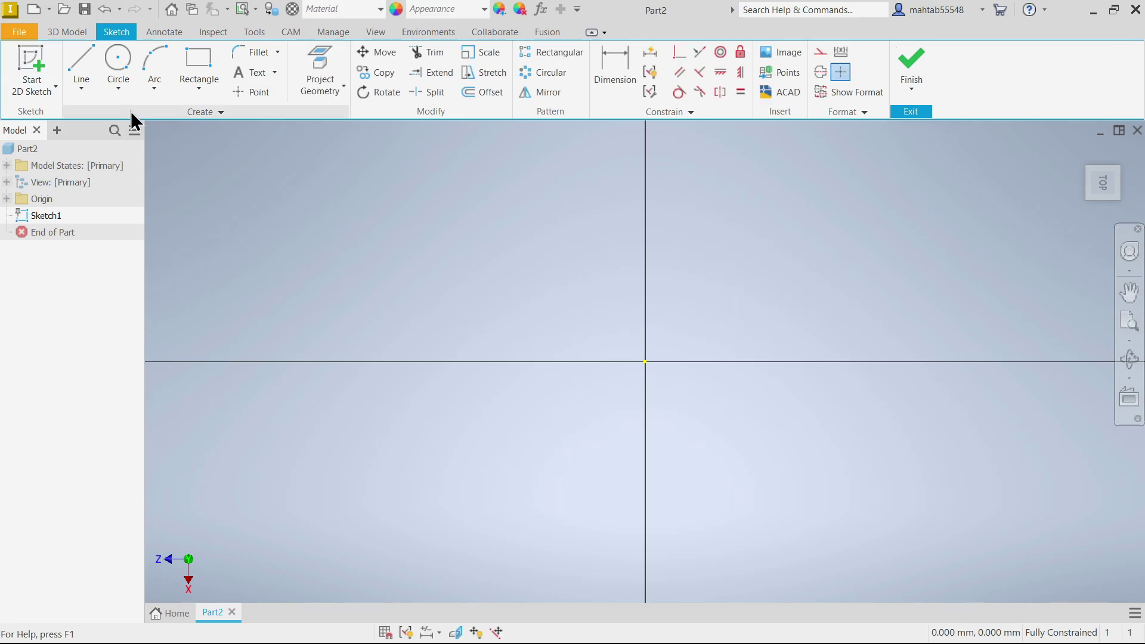
pyautogui.click(208, 100)
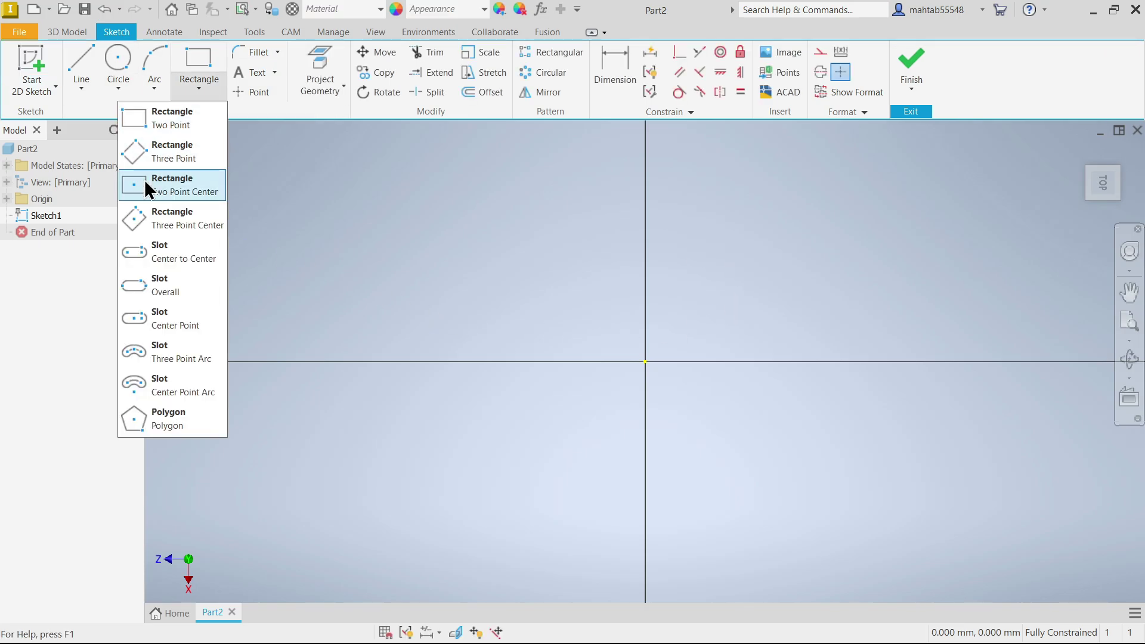
pyautogui.click(188, 191)
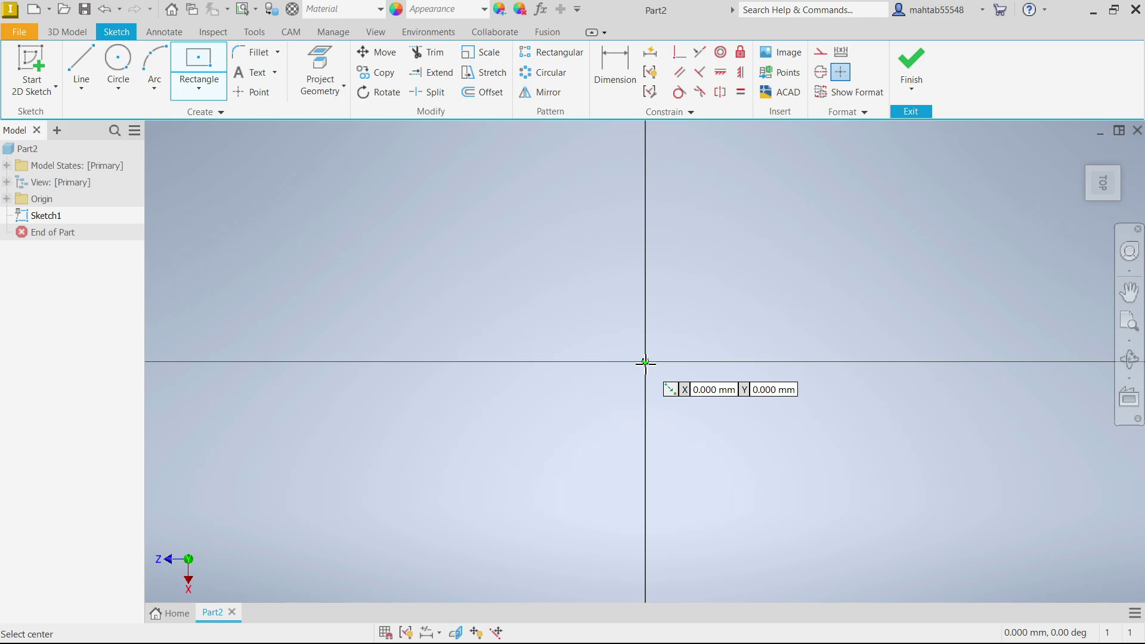
pyautogui.click(646, 362)
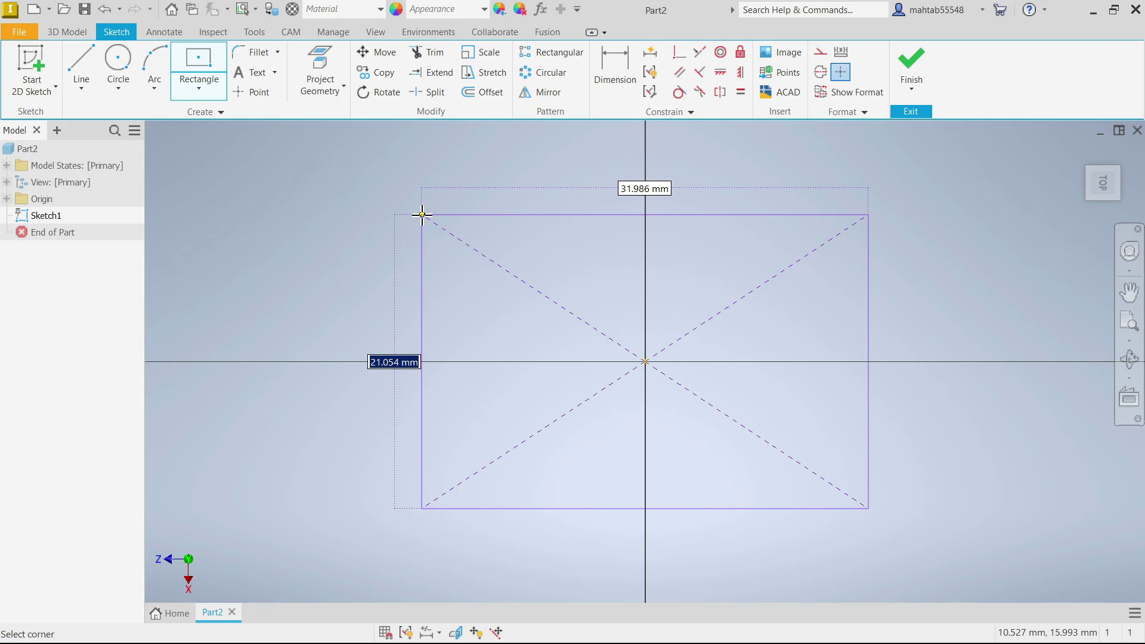
pyautogui.write('90')
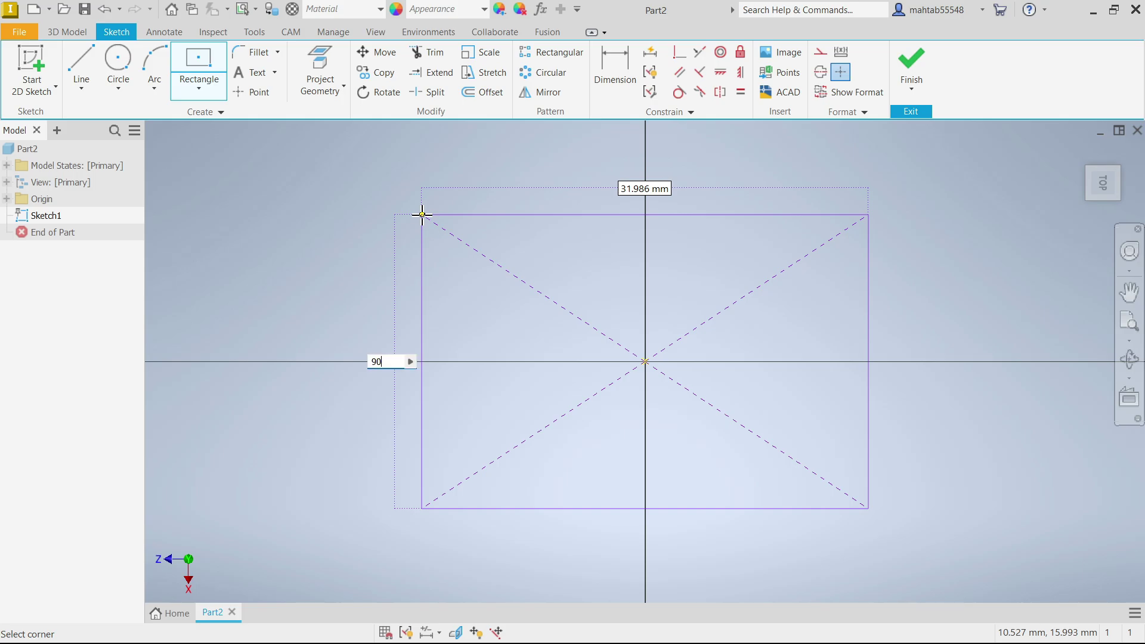
pyautogui.press('Tab')
pyautogui.write('1')
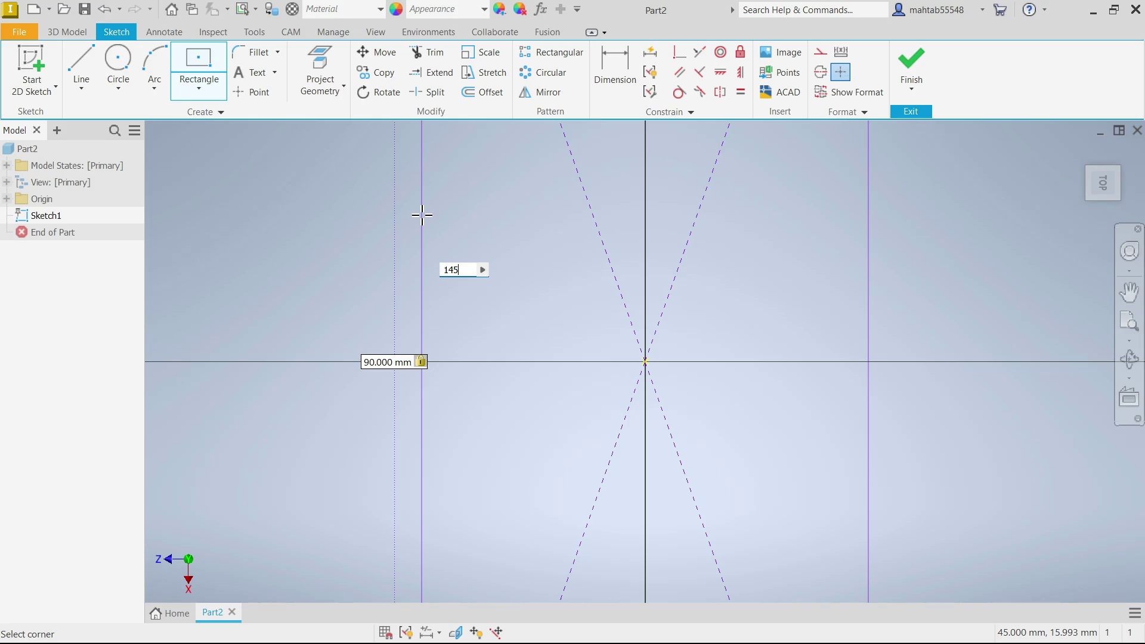
pyautogui.write('45')
pyautogui.press('Return')
pyautogui.scroll(-5, 583, 307)
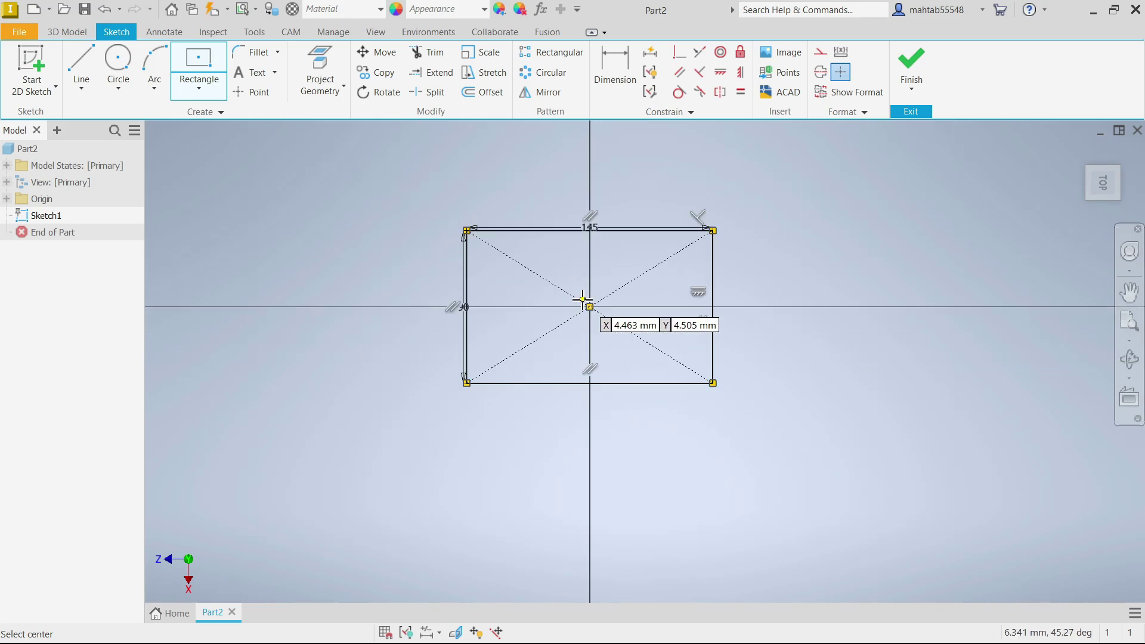
pyautogui.rightClick(619, 210)
pyautogui.click(683, 202)
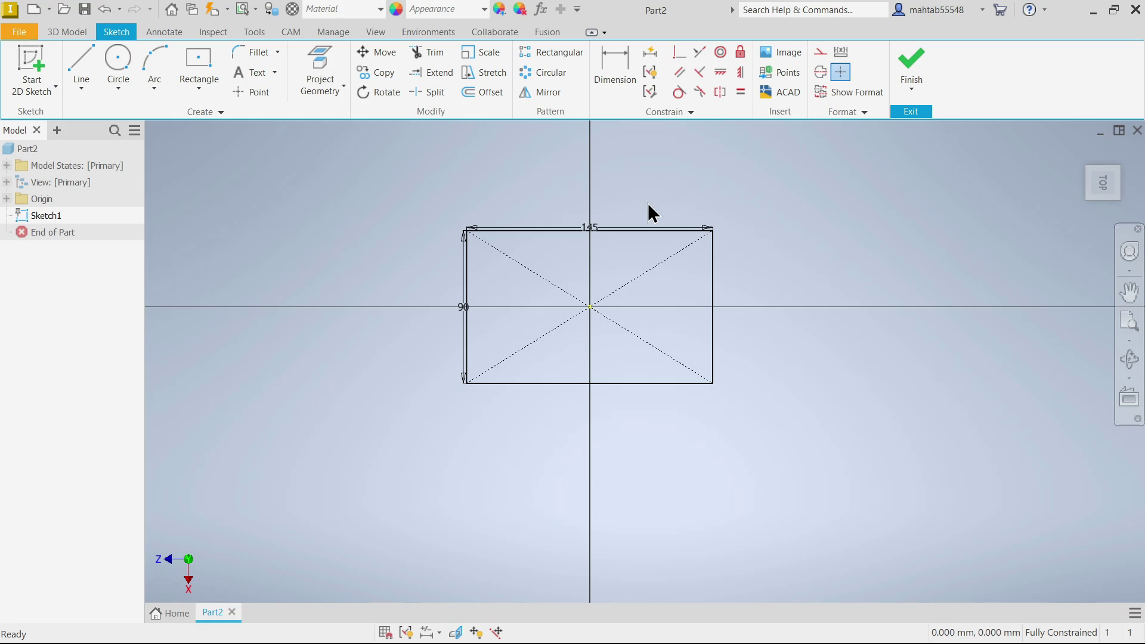
pyautogui.scroll(2, 620, 220)
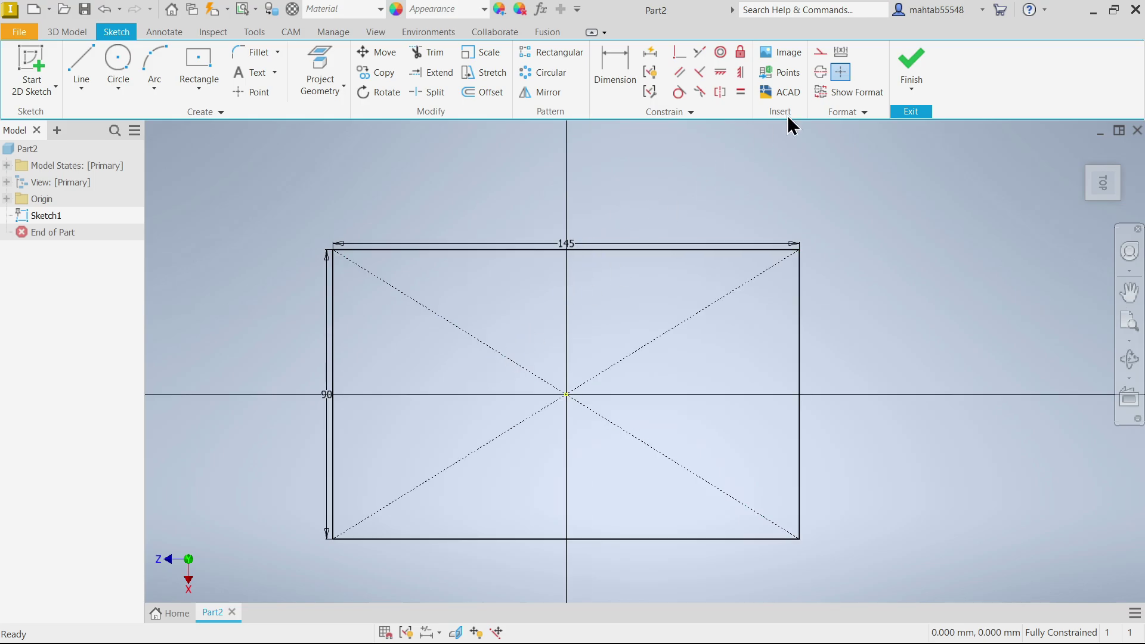
# Finish the sketch and extrude the rectangle 20 mm into a solid block
pyautogui.click(913, 68)
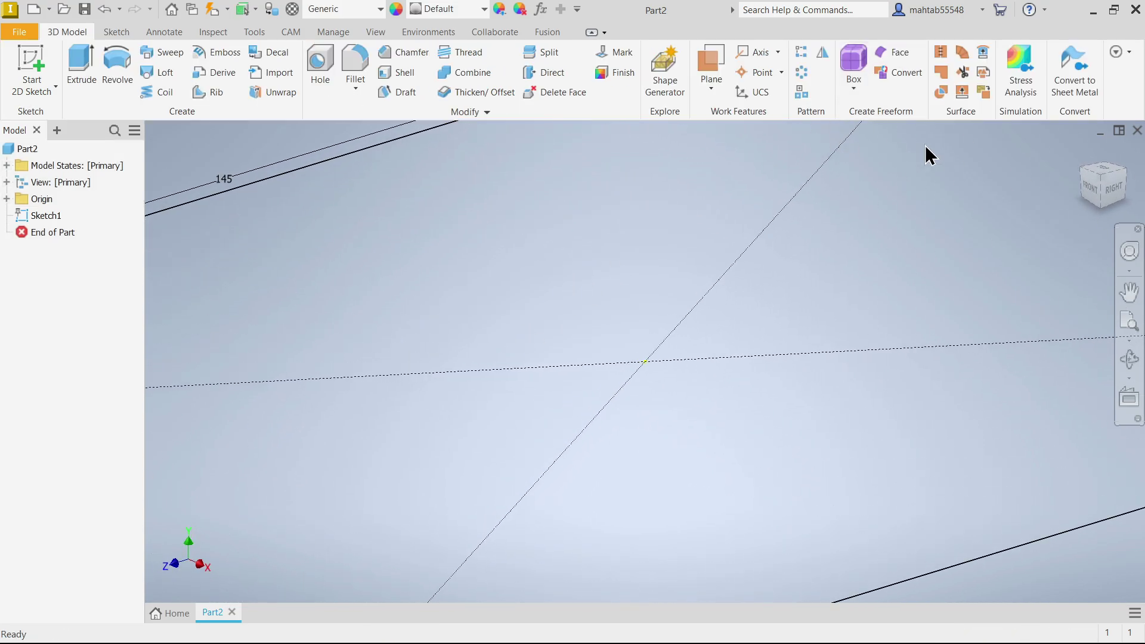
pyautogui.click(1082, 153)
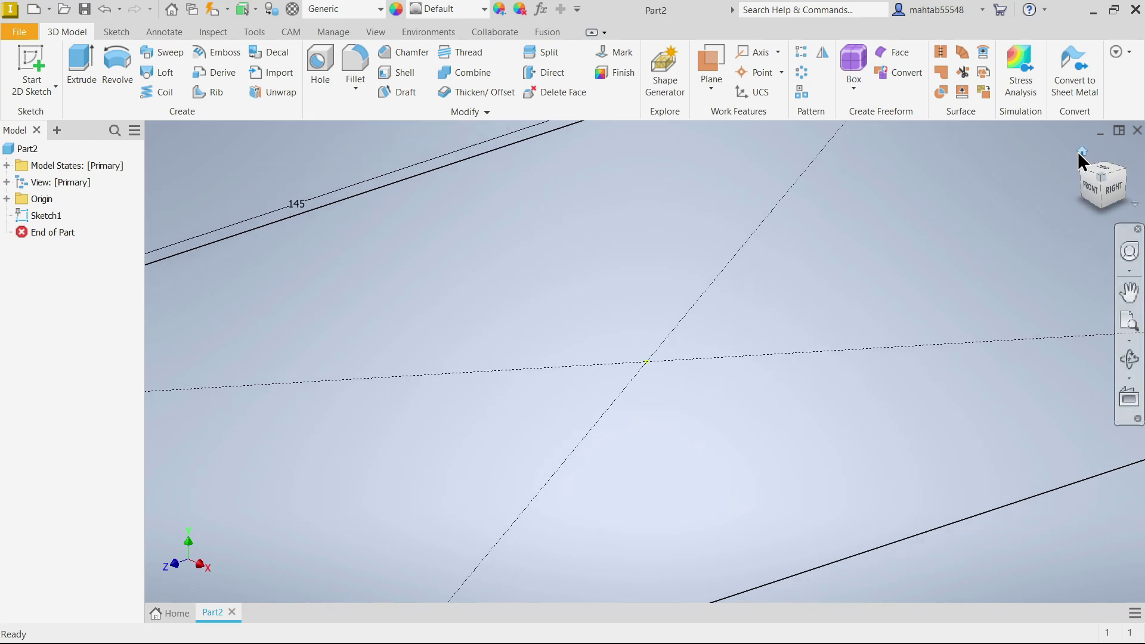
pyautogui.click(71, 76)
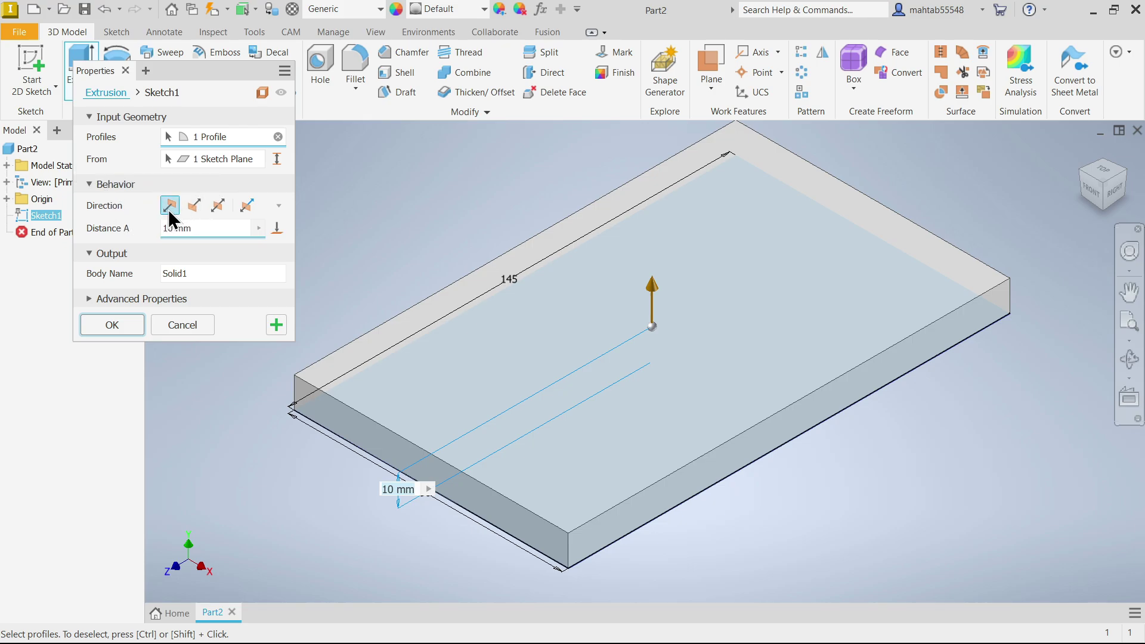
pyautogui.click(195, 228)
pyautogui.write('20')
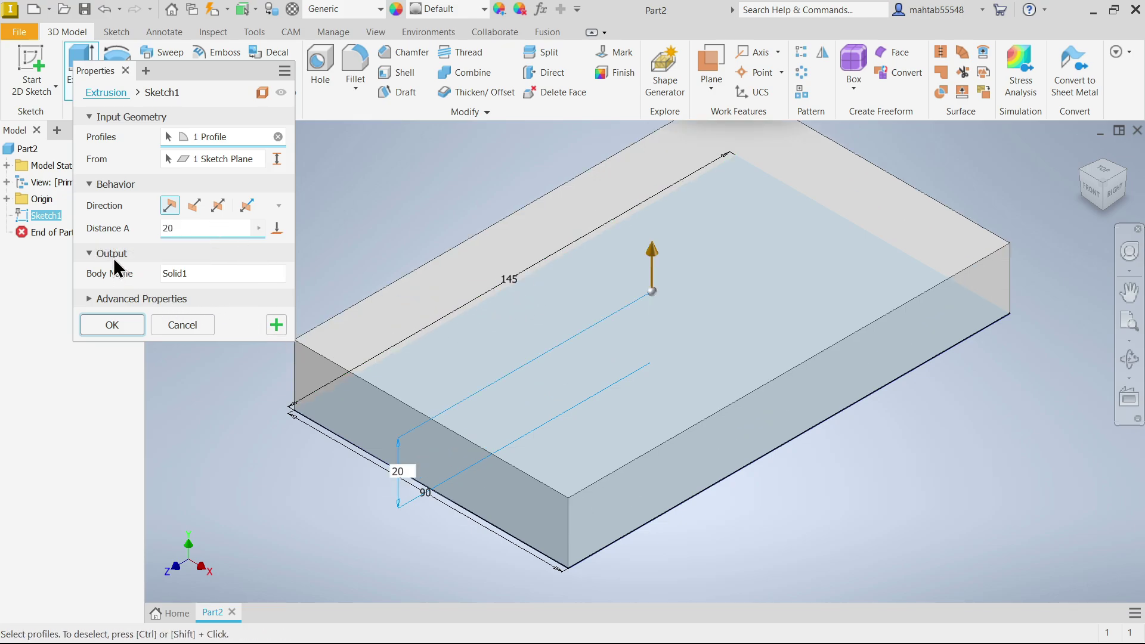
pyautogui.click(170, 275)
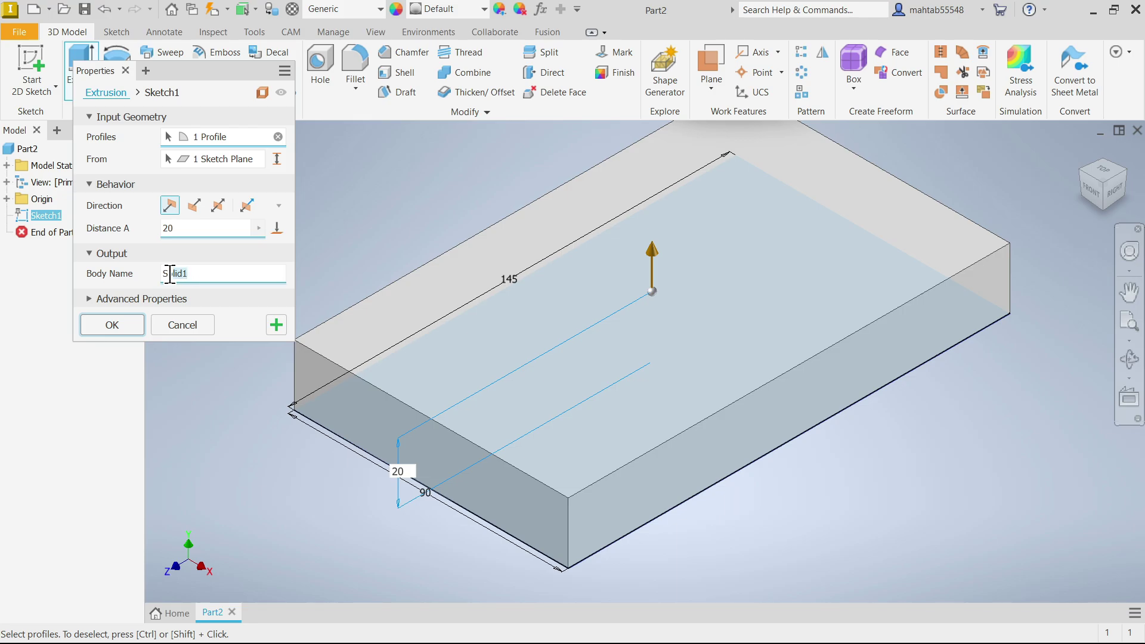
pyautogui.click(113, 325)
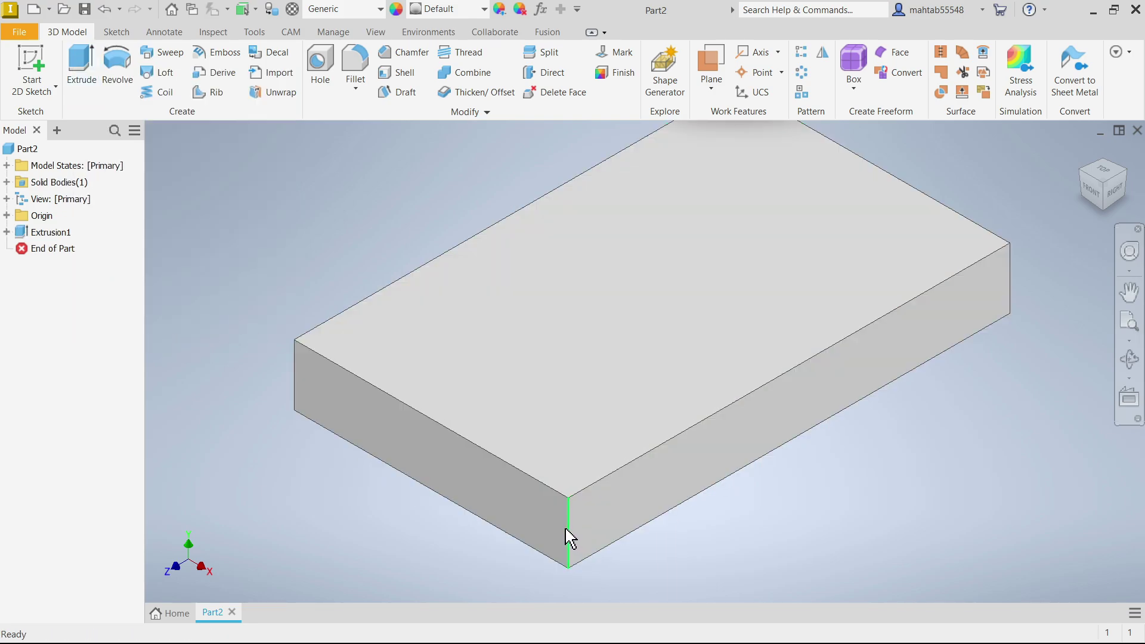
# Select the plate's four vertical corner edges for a fillet
pyautogui.click(567, 531)
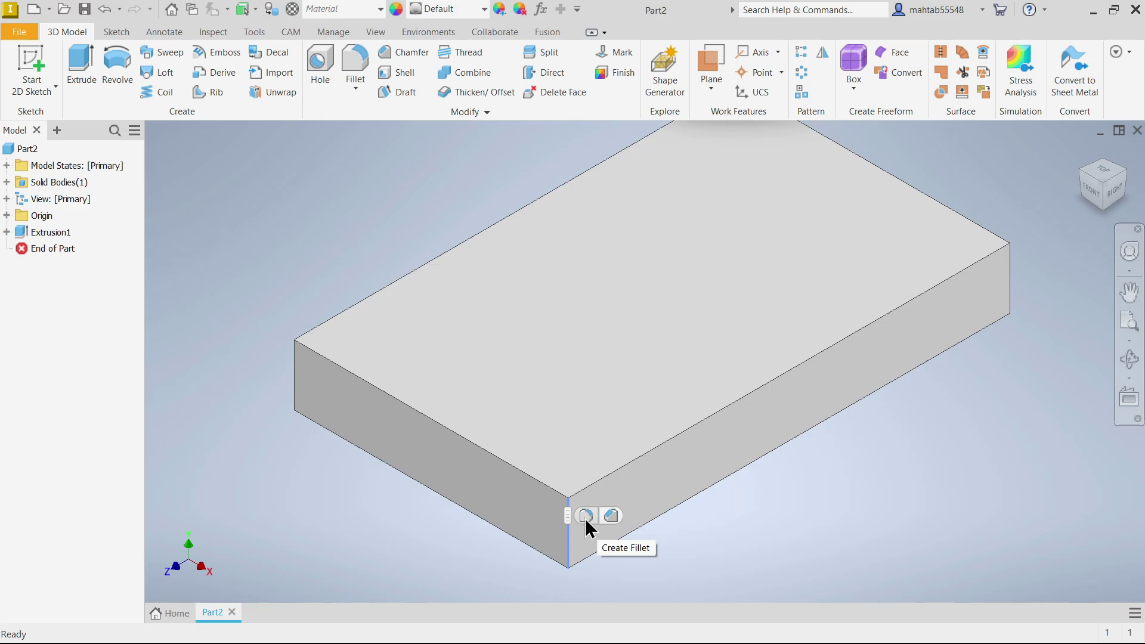
pyautogui.click(361, 57)
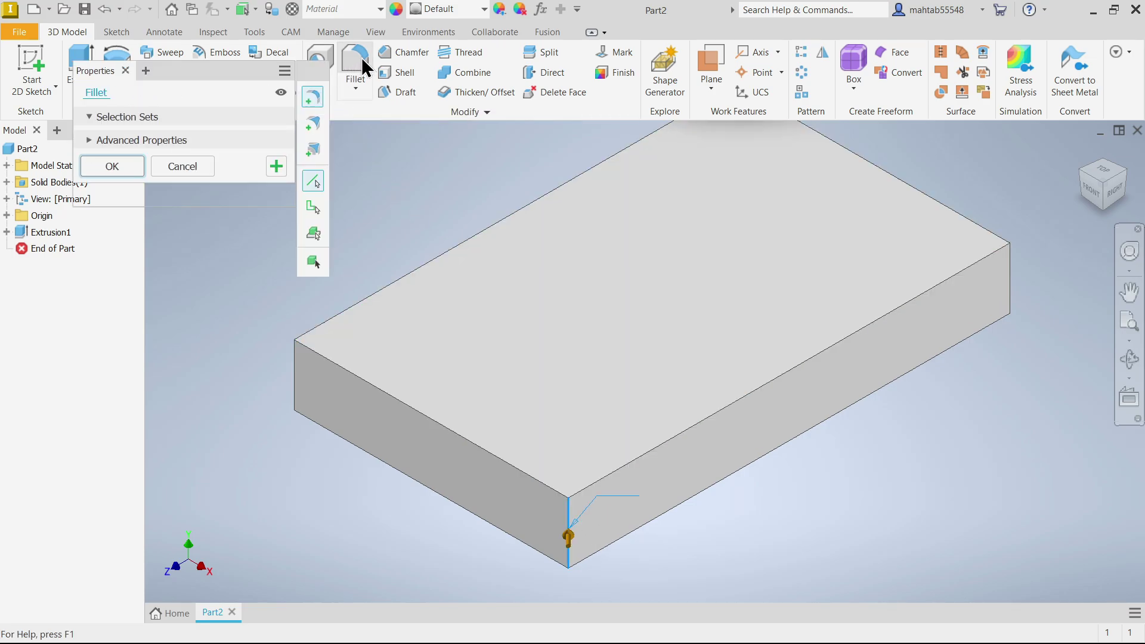
pyautogui.click(295, 377)
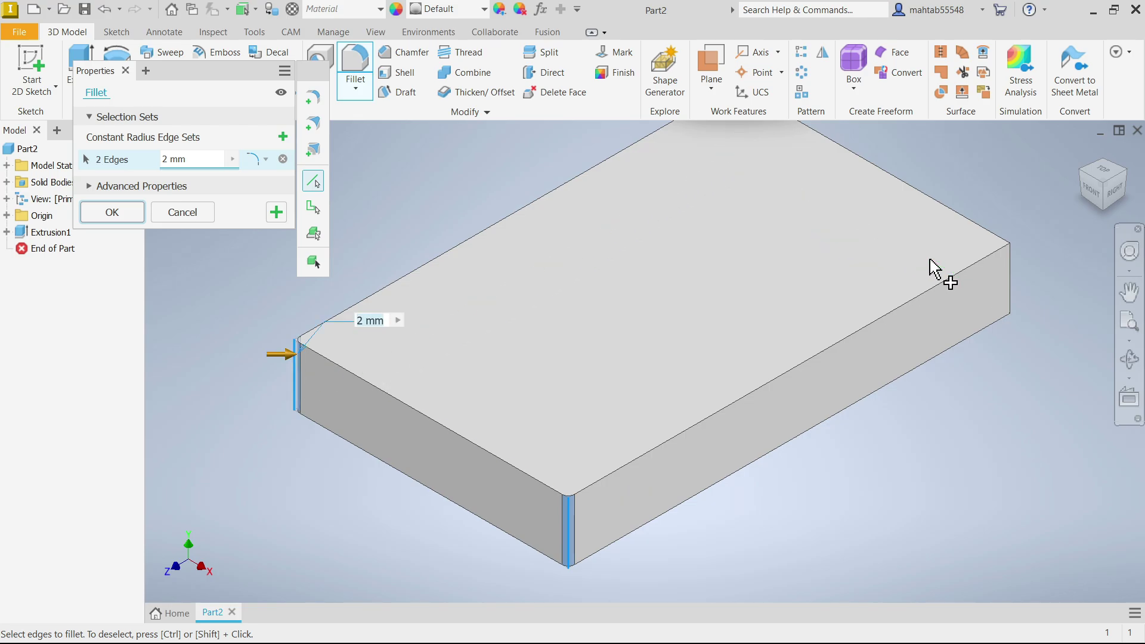
pyautogui.click(1013, 285)
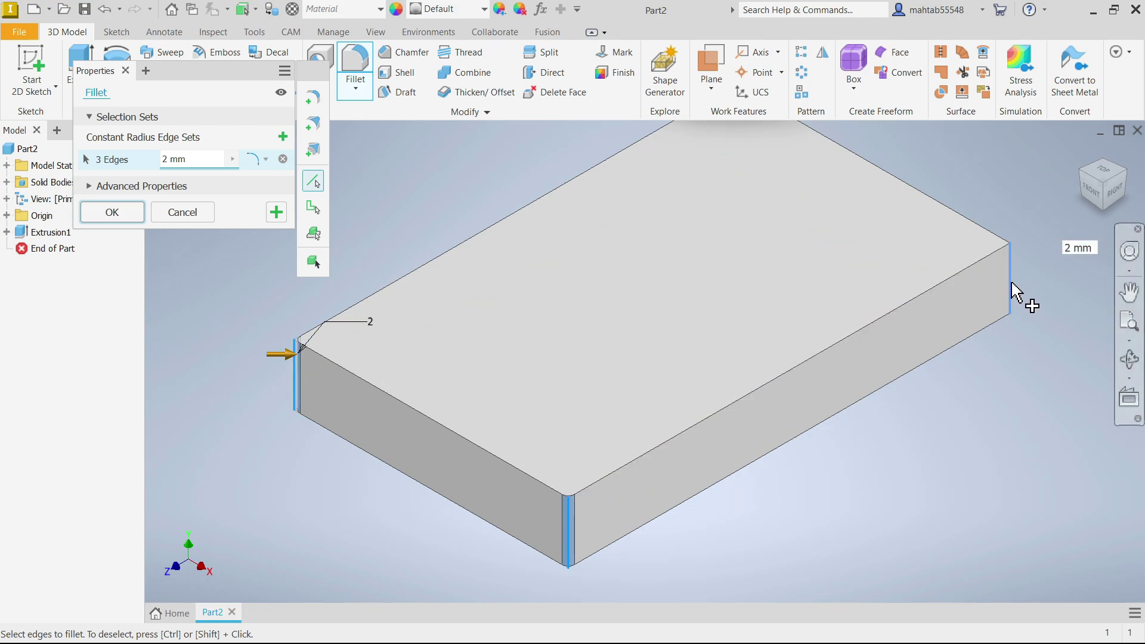
pyautogui.scroll(-2, 731, 190)
pyautogui.click(738, 141)
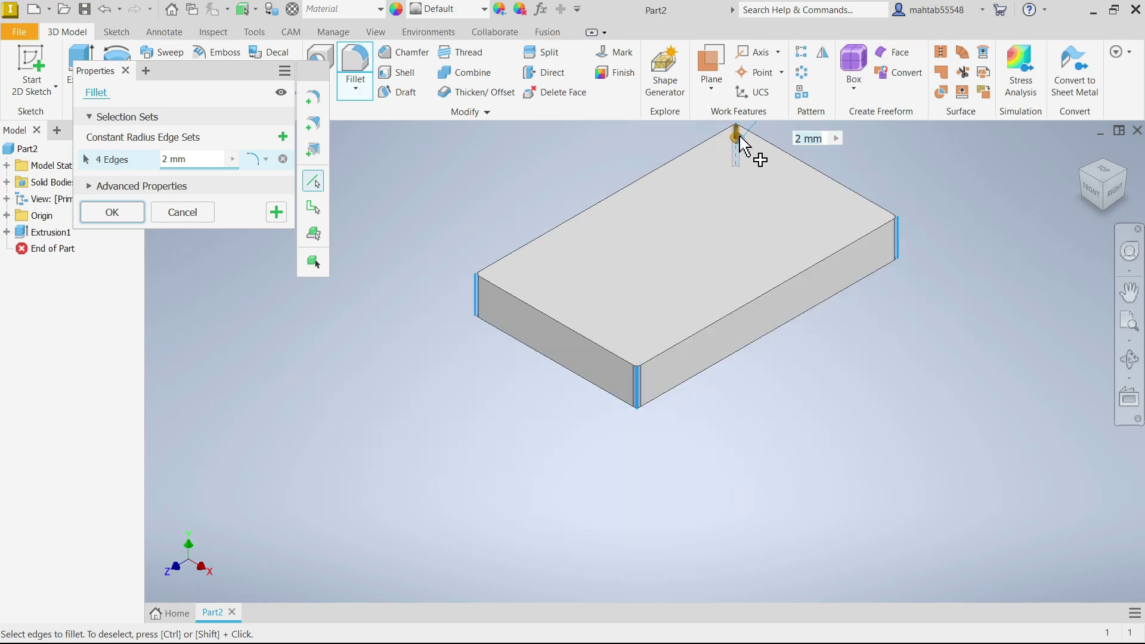
pyautogui.scroll(3, 740, 138)
pyautogui.scroll(-3, 740, 138)
pyautogui.scroll(3, 716, 203)
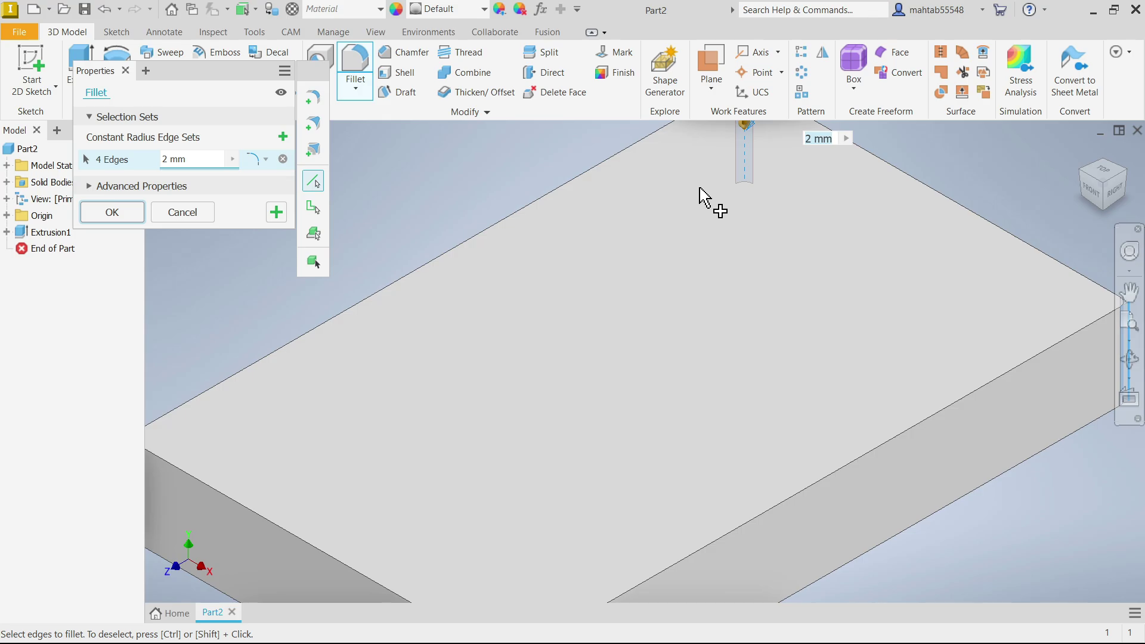
# Set the fillet radius to 18 mm and apply it
pyautogui.click(189, 159)
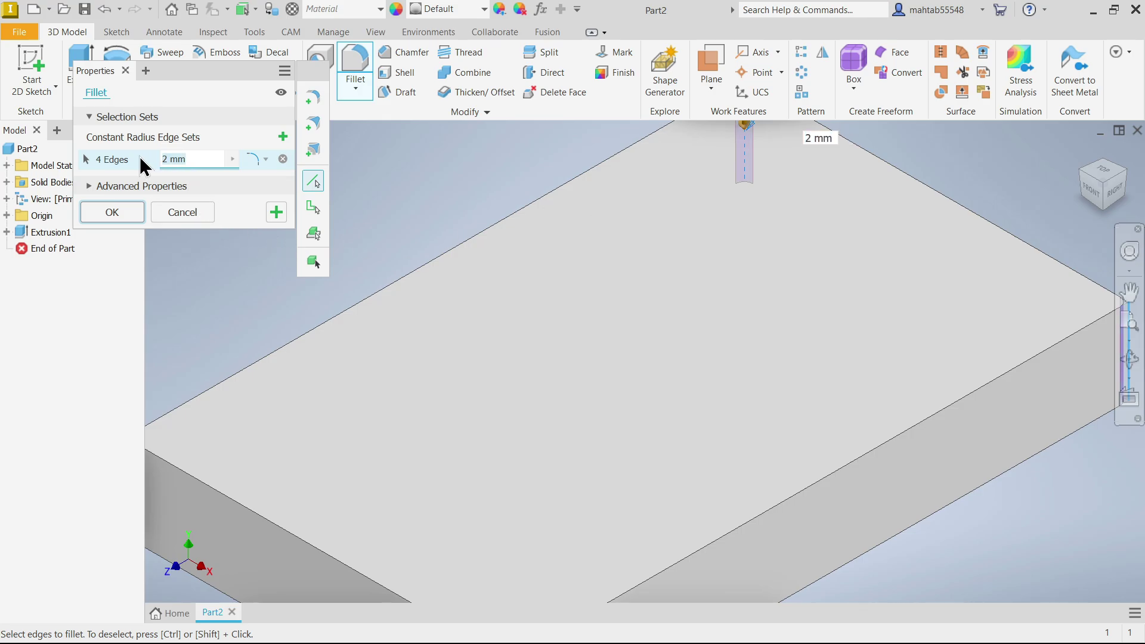
pyautogui.write('18')
pyautogui.scroll(-4, 601, 225)
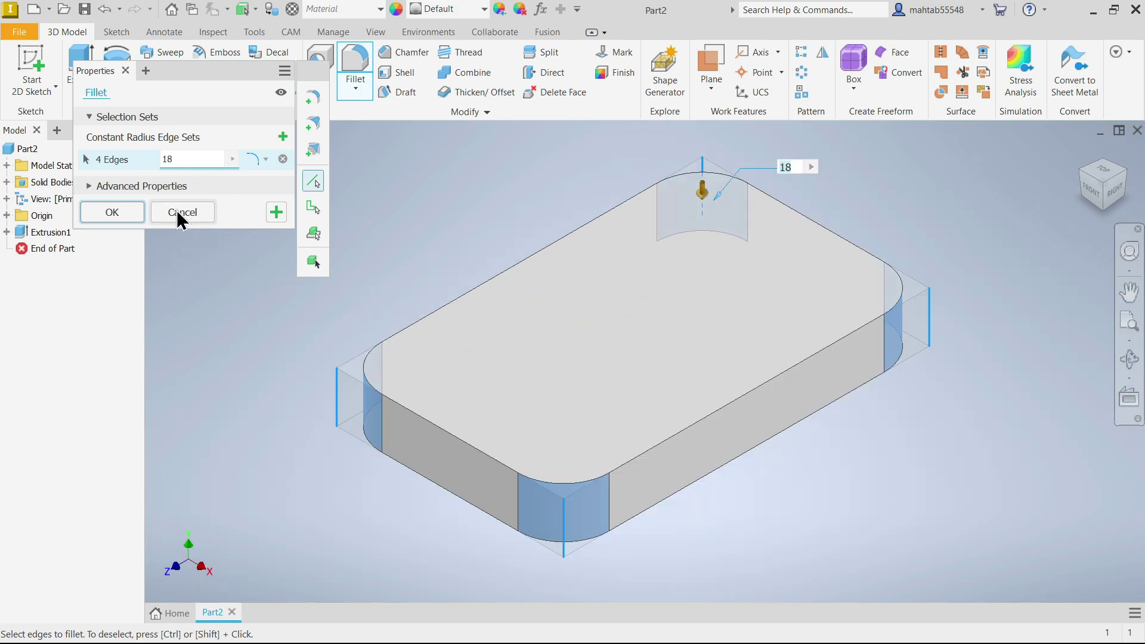
pyautogui.click(112, 211)
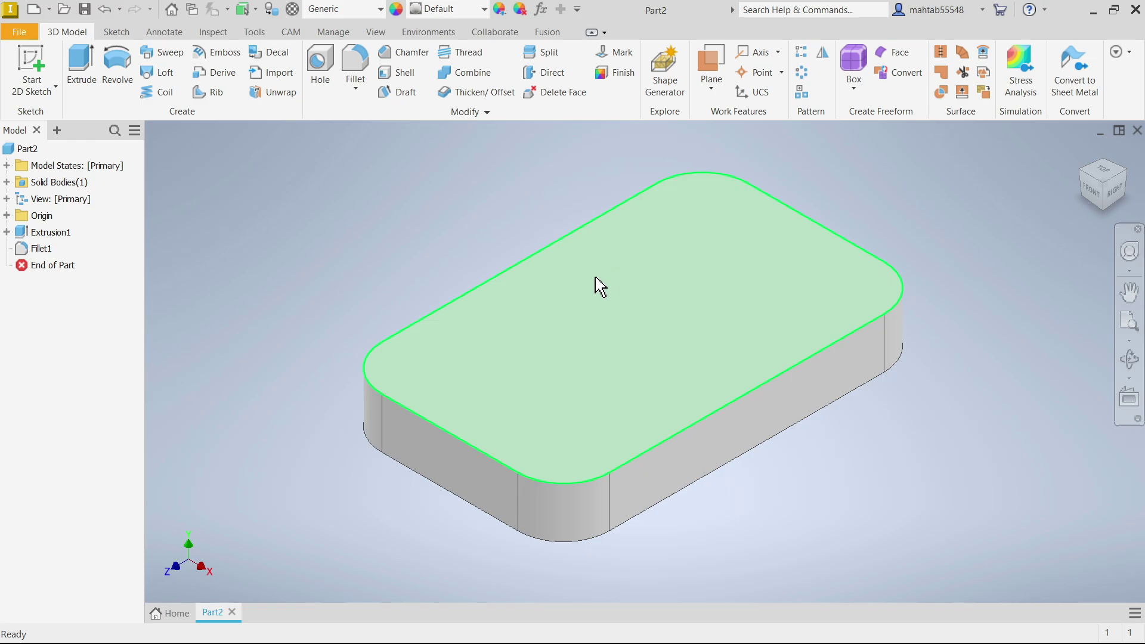
pyautogui.moveTo(613, 296)
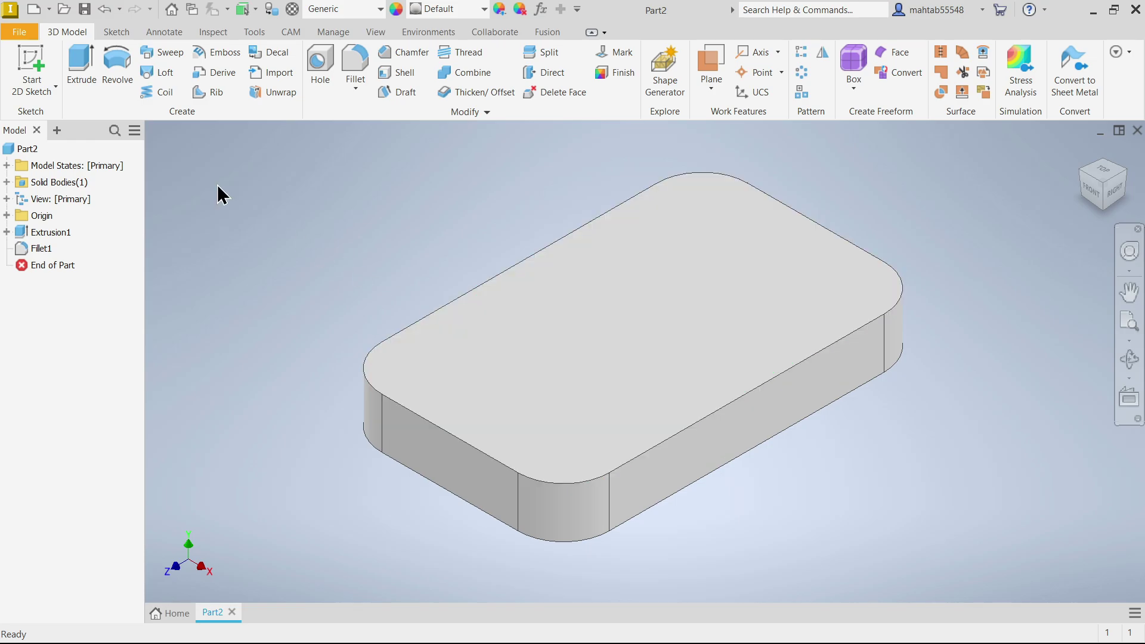
# Start a hole with Through All termination and an 18 mm diameter
pyautogui.click(320, 61)
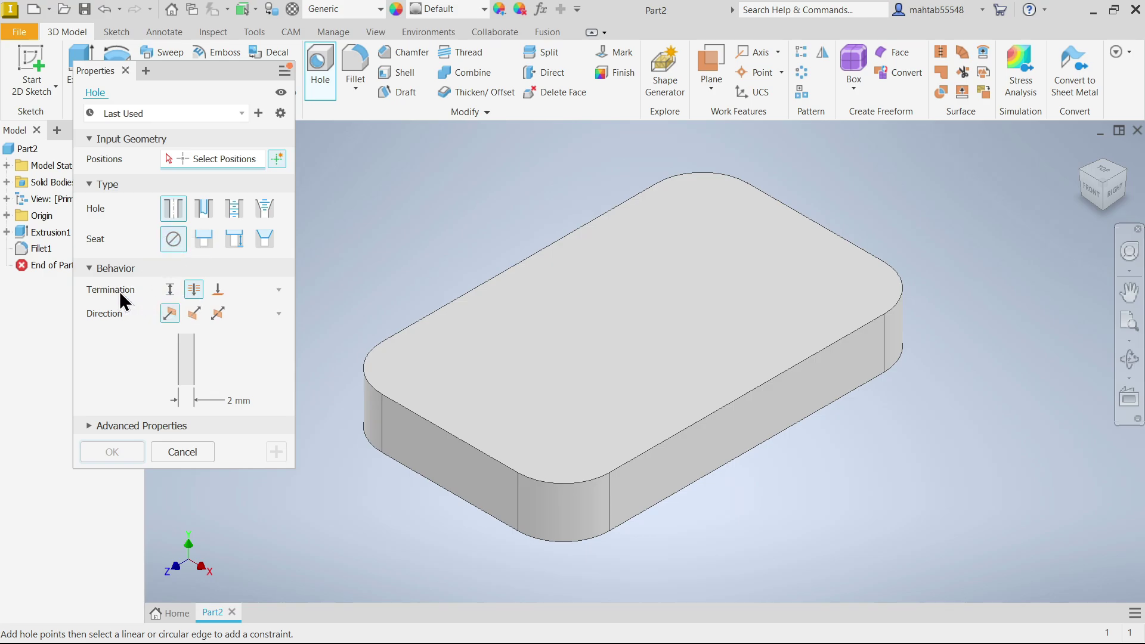
pyautogui.click(170, 289)
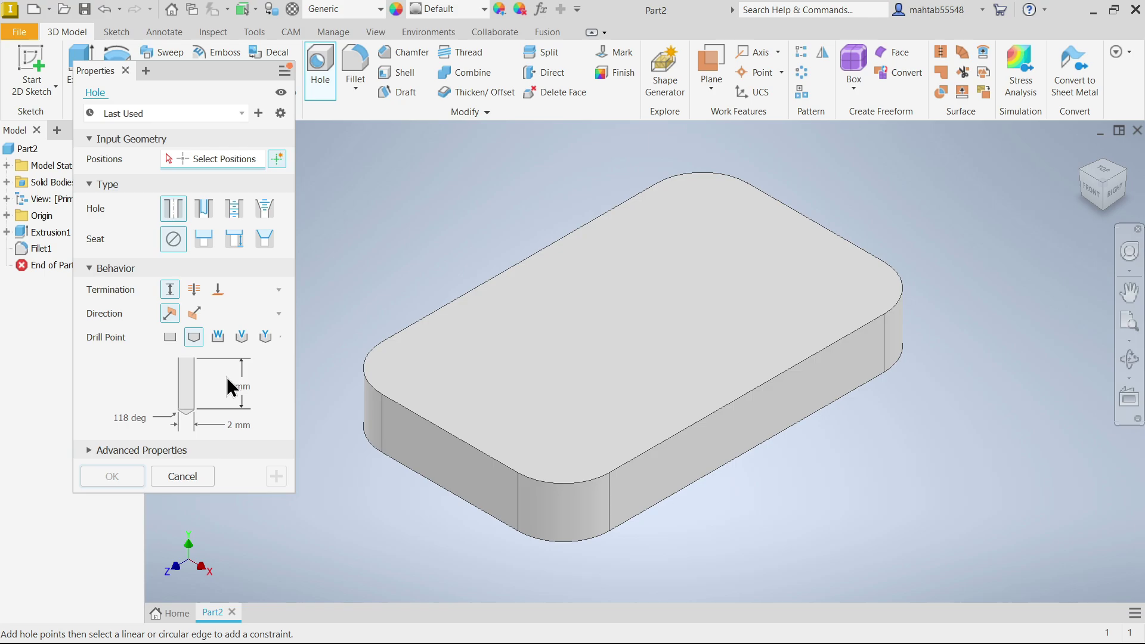
pyautogui.click(194, 289)
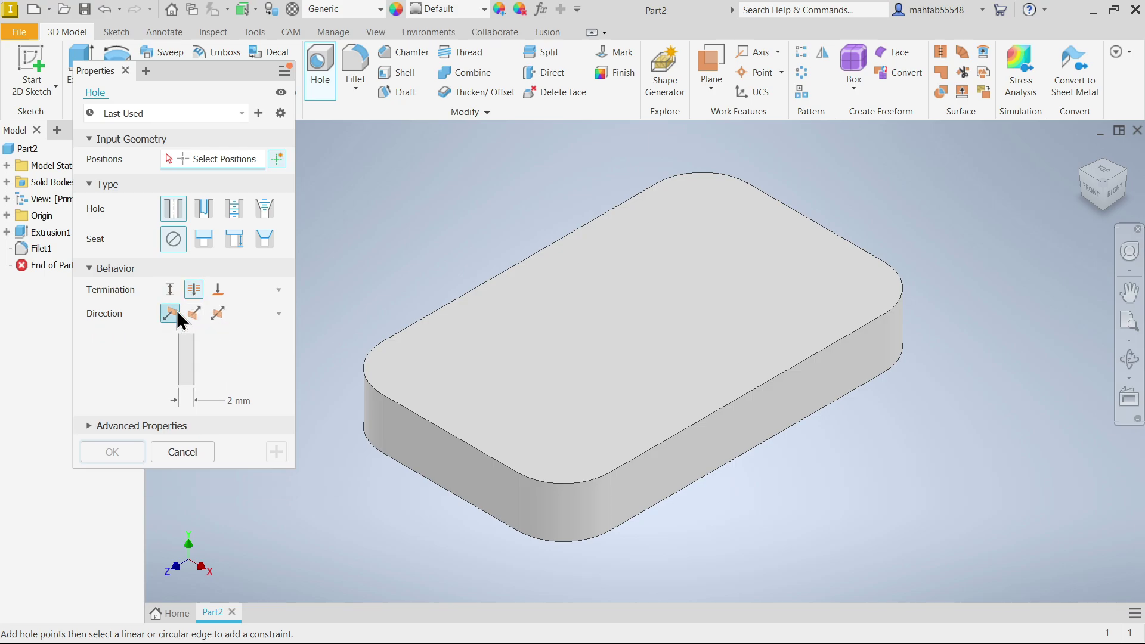
pyautogui.click(245, 400)
# Place two holes on the top face, concentric with the two near corner fillets, and cut them
pyautogui.click(444, 356)
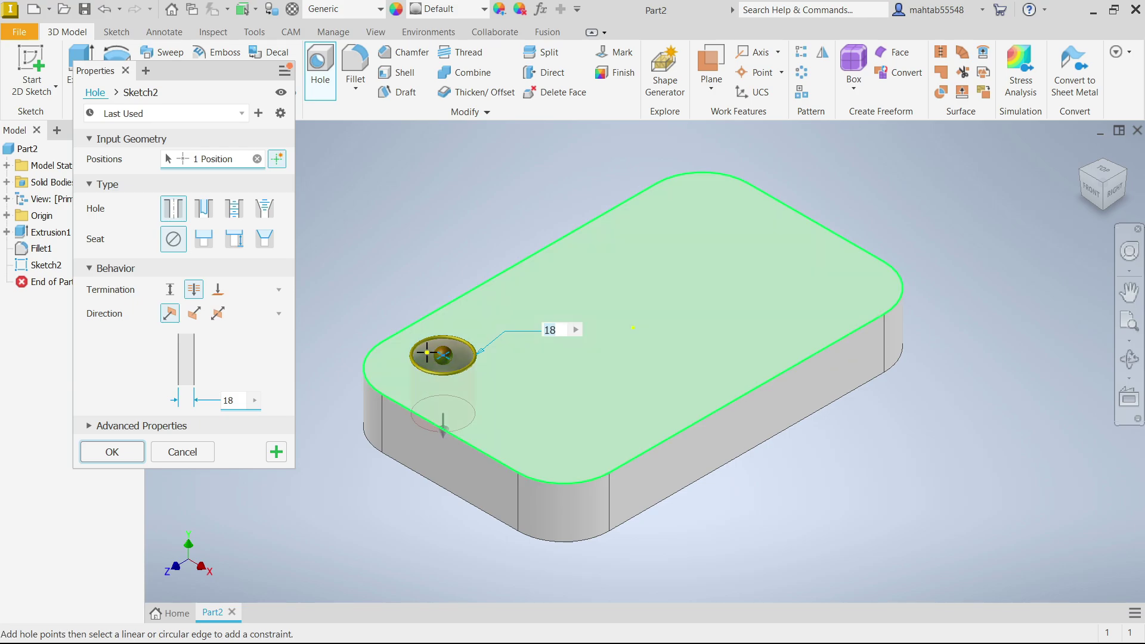
pyautogui.click(371, 393)
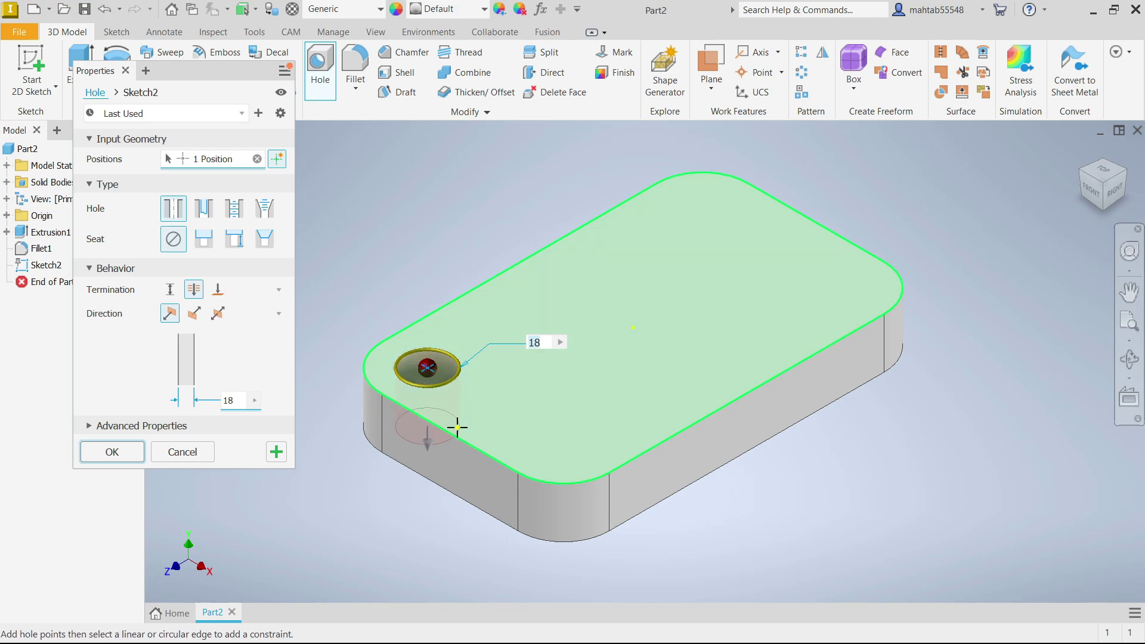
pyautogui.click(582, 411)
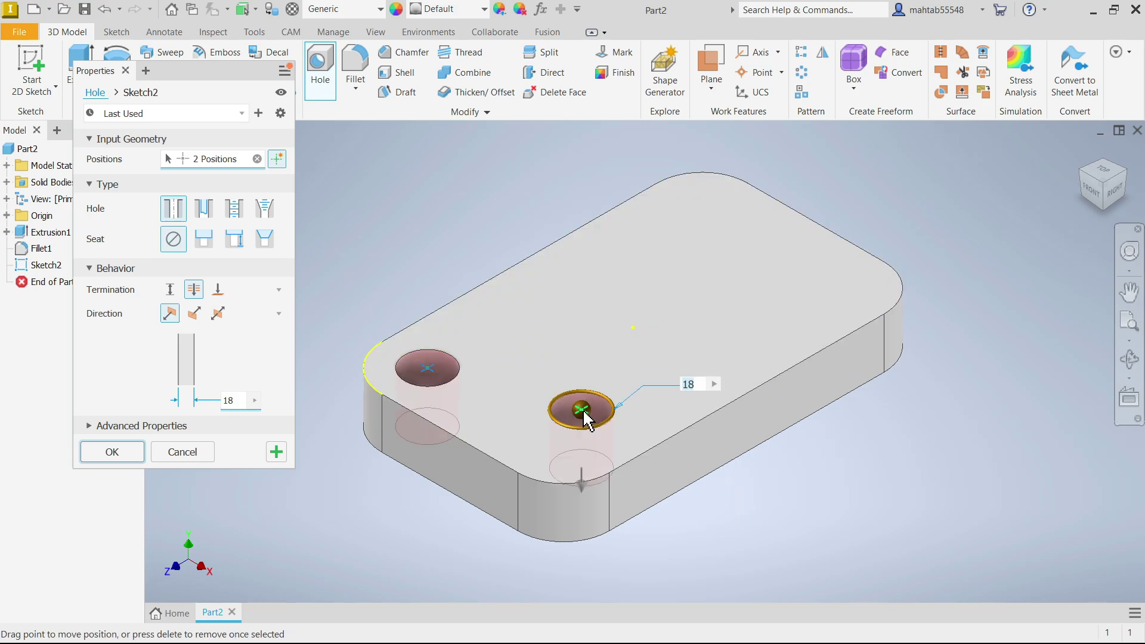
pyautogui.click(594, 489)
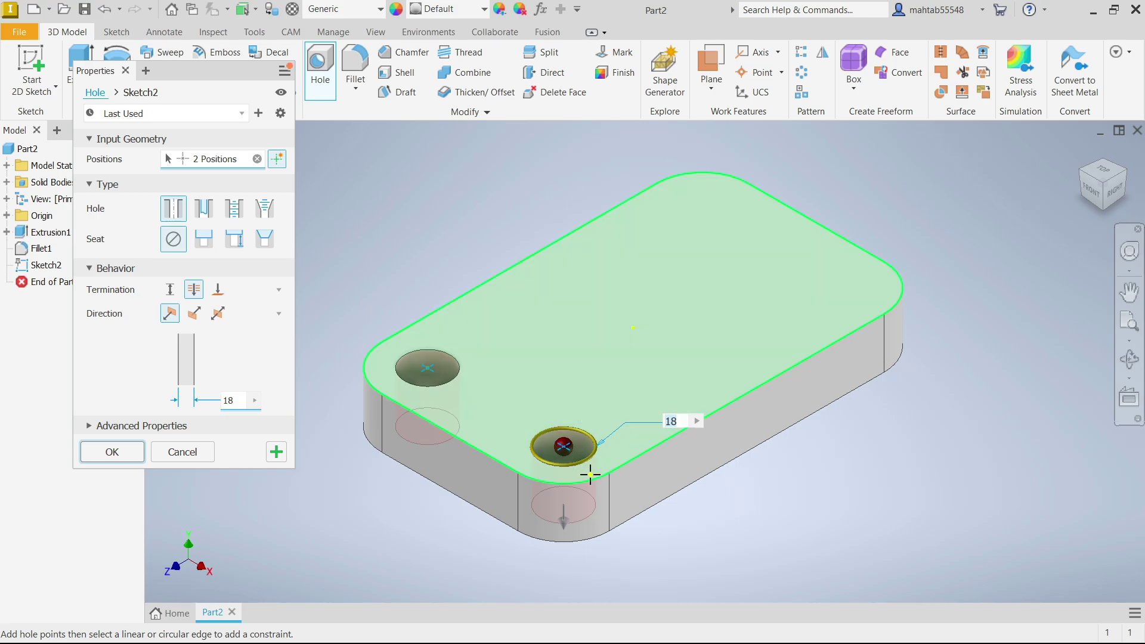
pyautogui.click(111, 452)
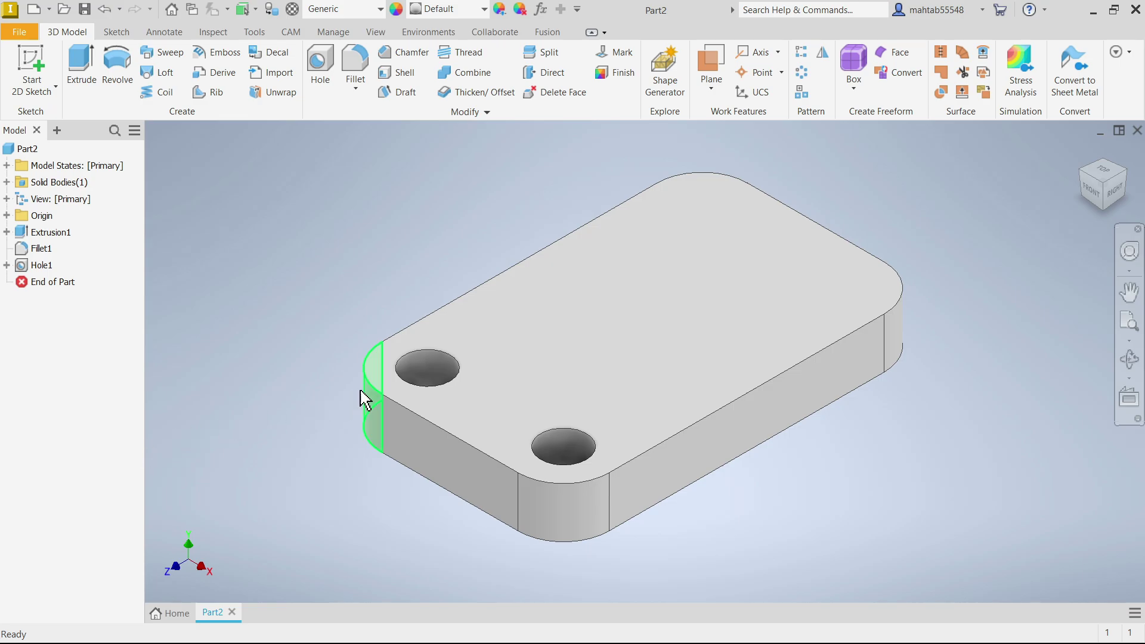
# Edit Fillet1 from the browser and change its radius to 20 mm
pyautogui.click(374, 394)
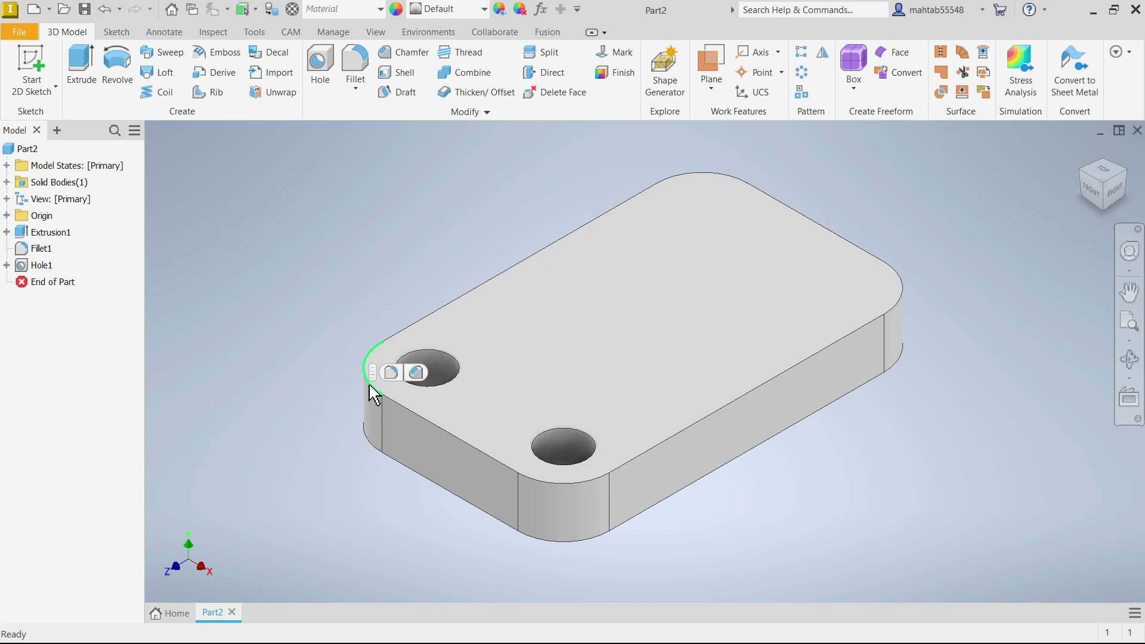
pyautogui.click(34, 254)
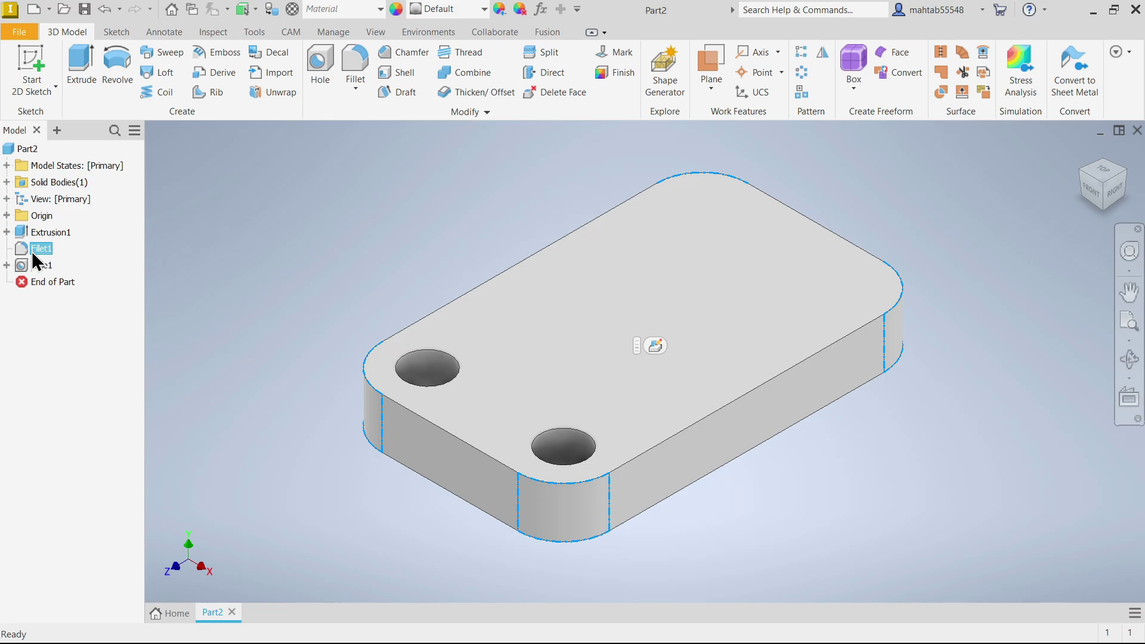
pyautogui.rightClick(33, 255)
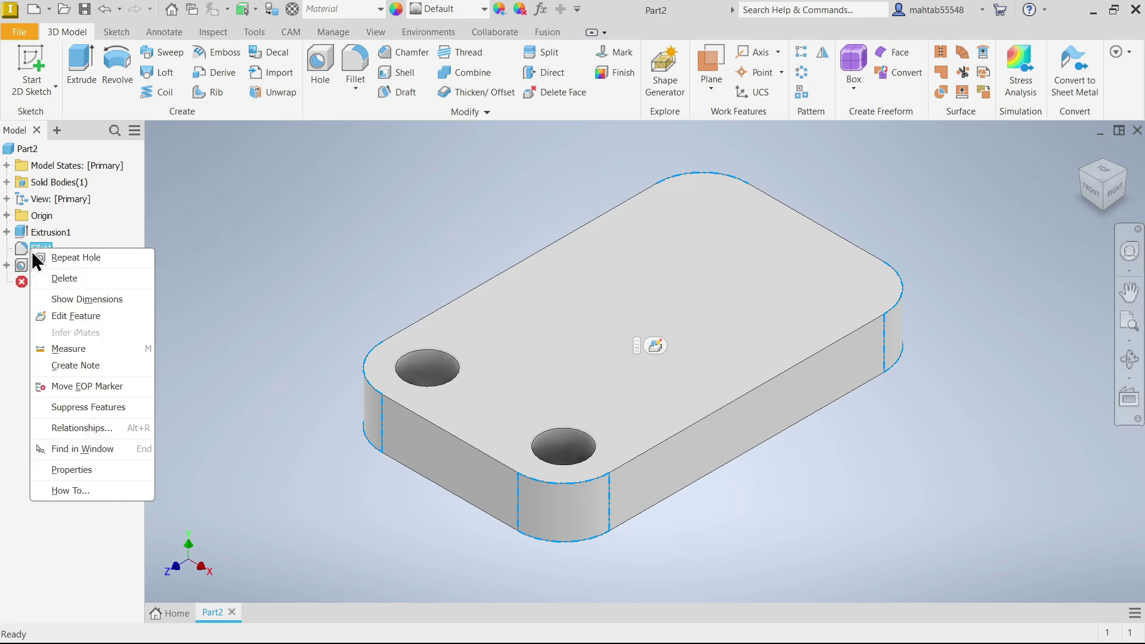
pyautogui.click(77, 316)
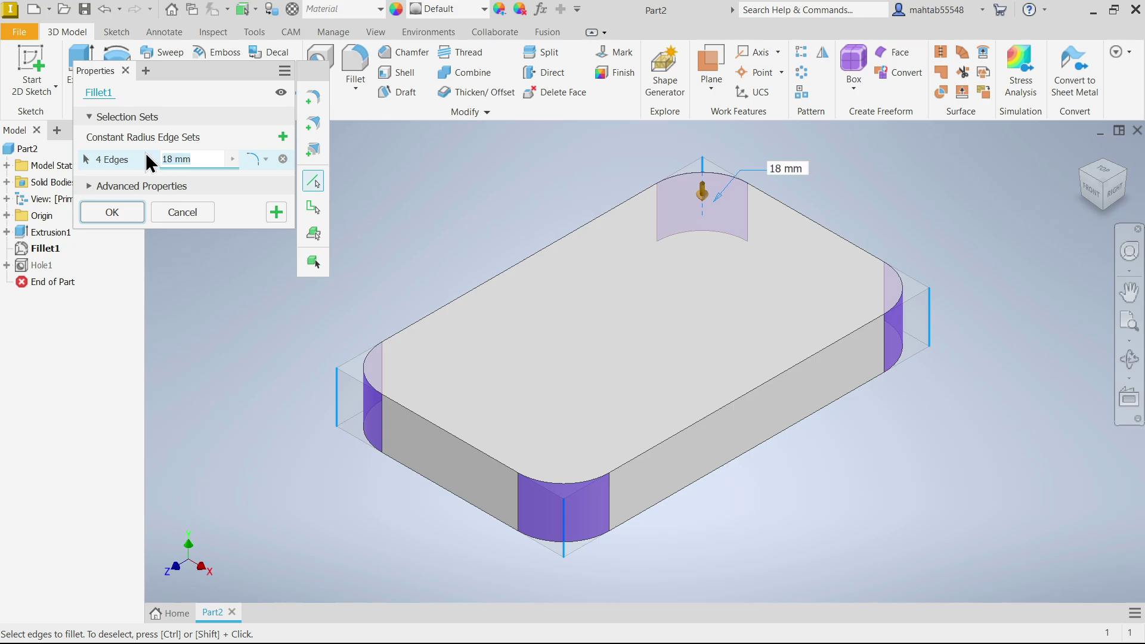
pyautogui.write('20')
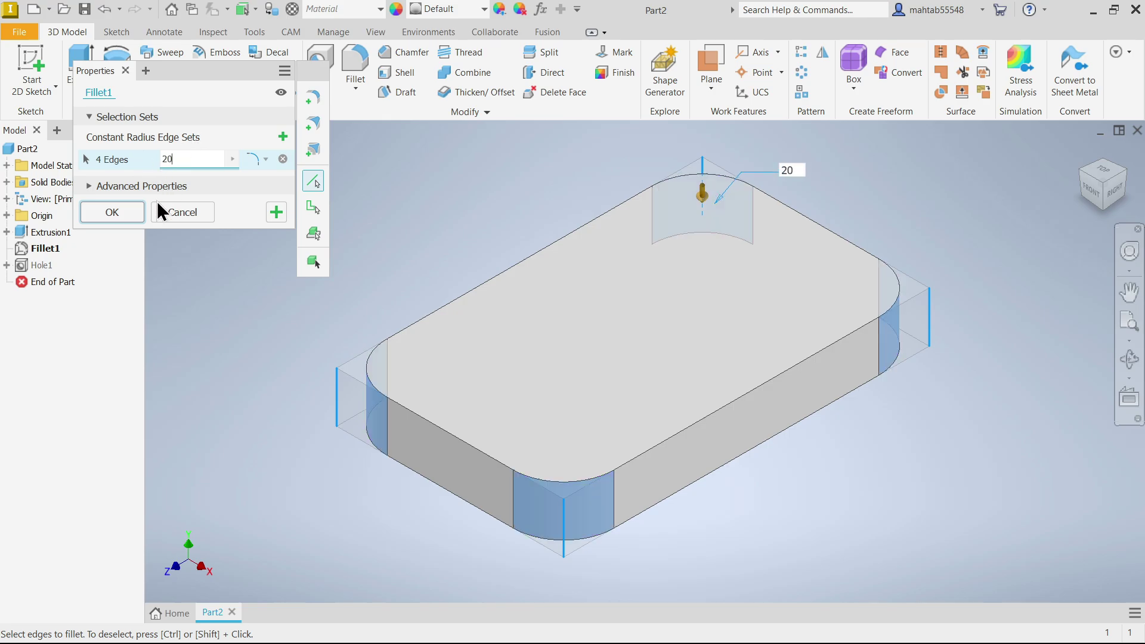
pyautogui.click(113, 213)
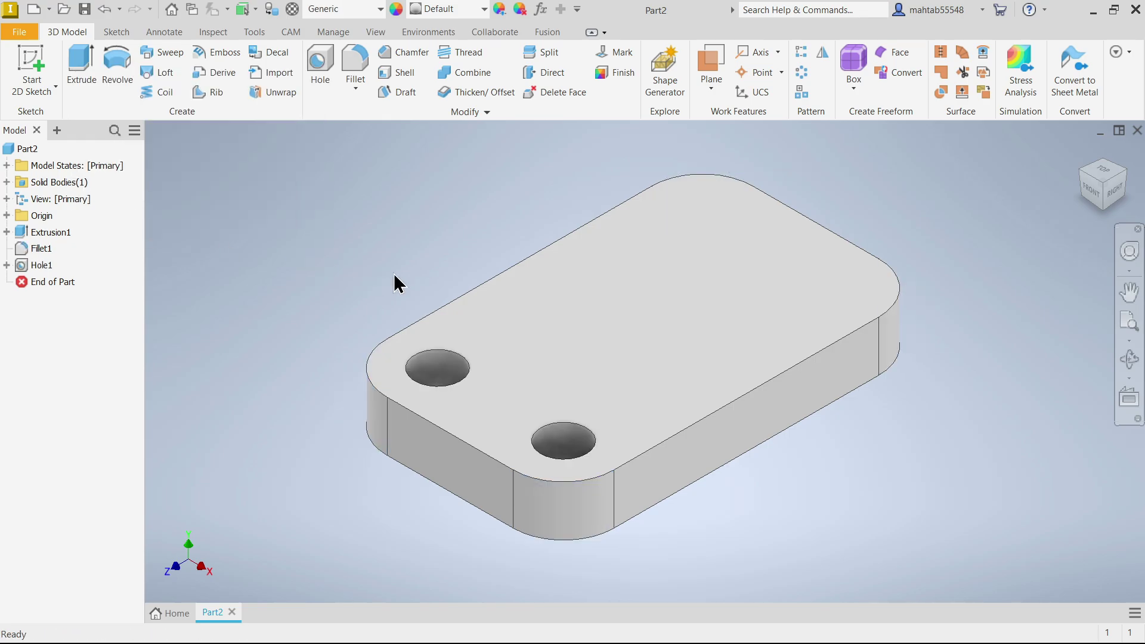
# Switch to the Exercise 30 drawing in Photos, then restore down its window
pyautogui.hotkey('alt', 'Tab')
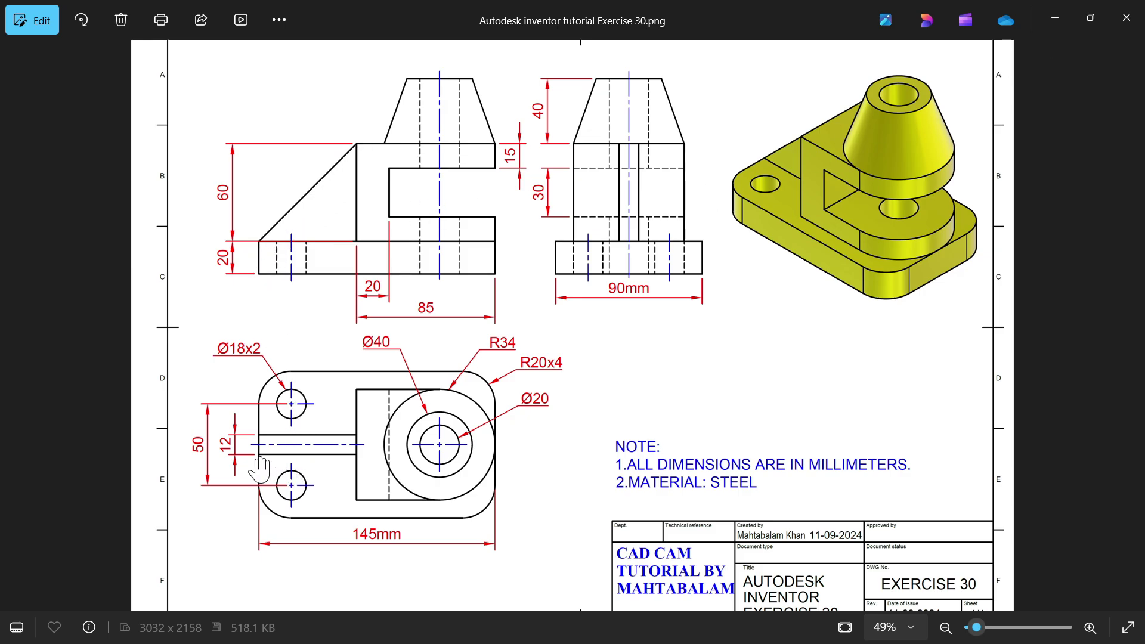
pyautogui.click(1089, 18)
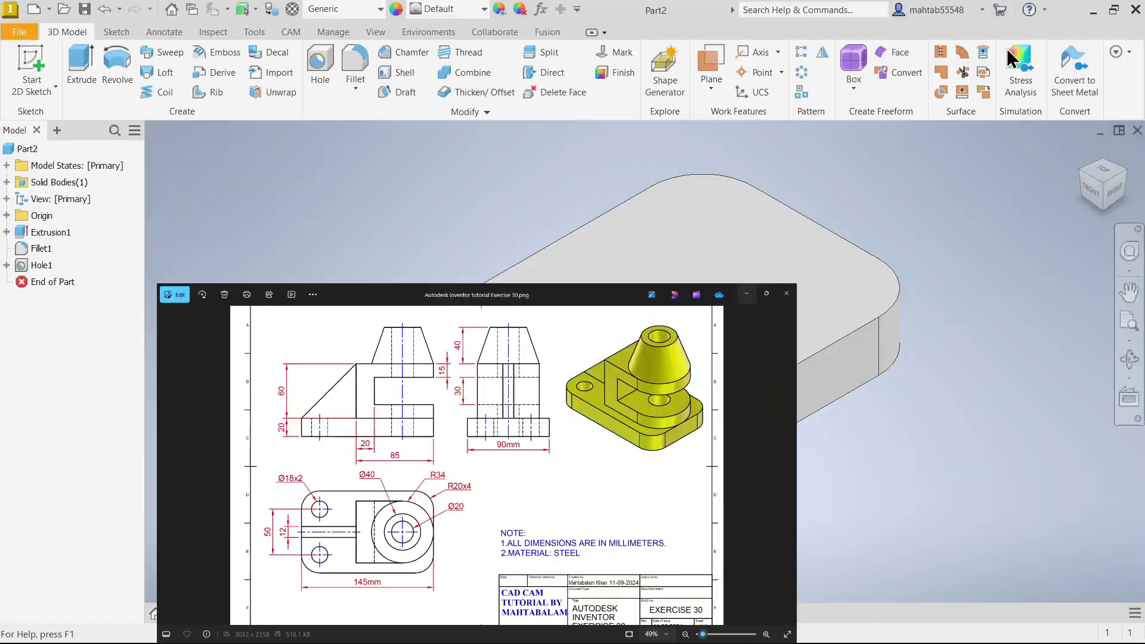
# Start a sketch on the plate's top face and draw a 68 mm diameter circle
pyautogui.click(747, 293)
pyautogui.click(748, 255)
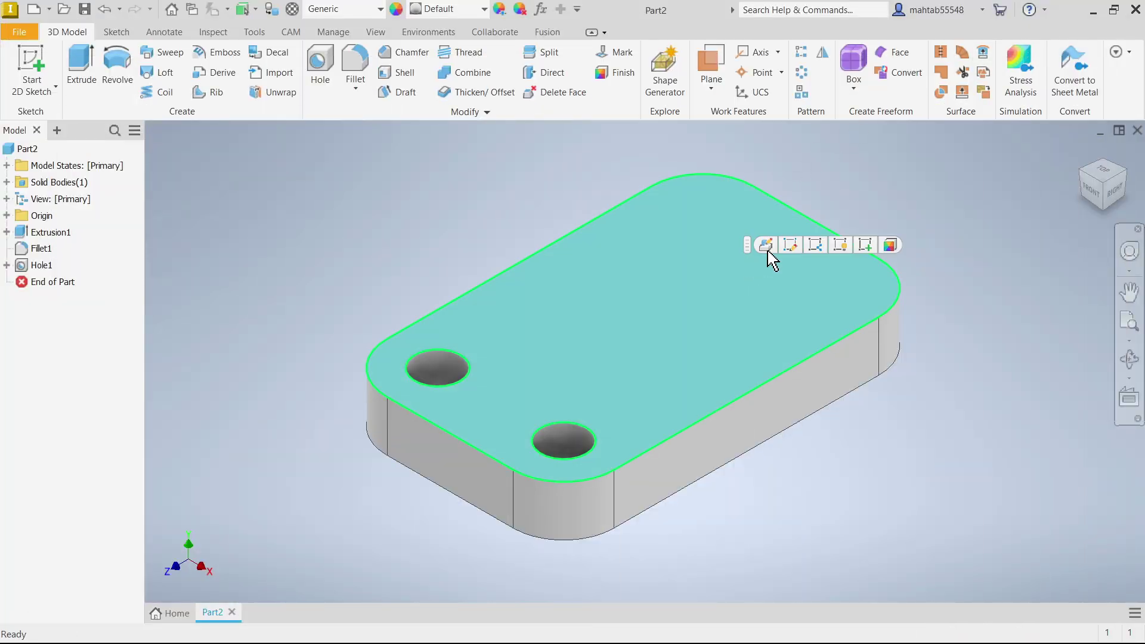
pyautogui.click(867, 244)
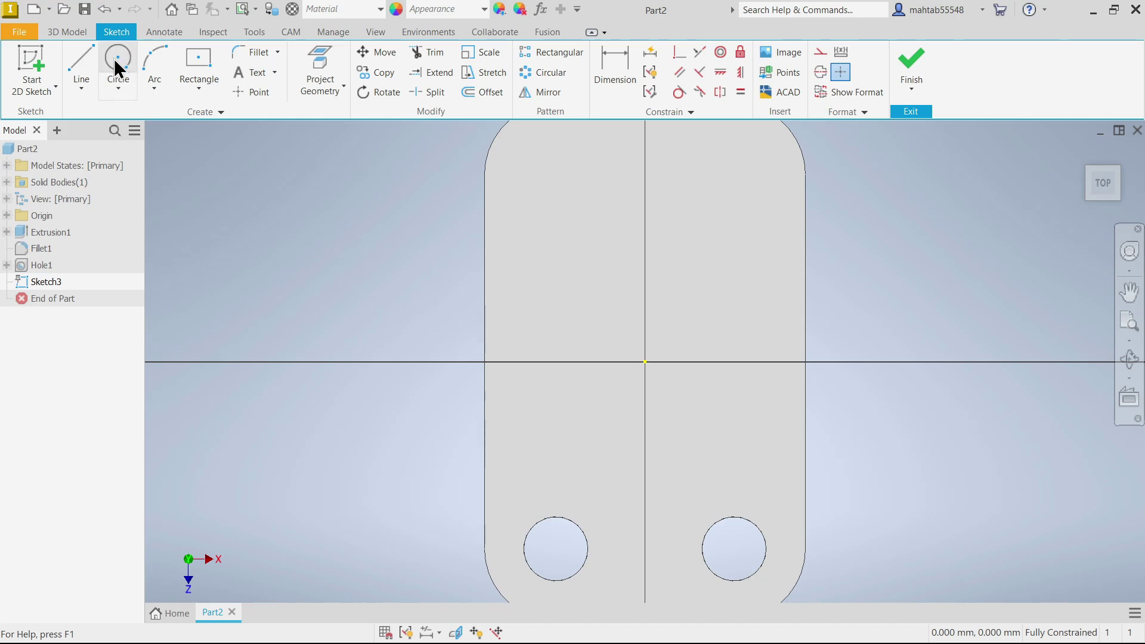
pyautogui.click(119, 70)
pyautogui.click(620, 193)
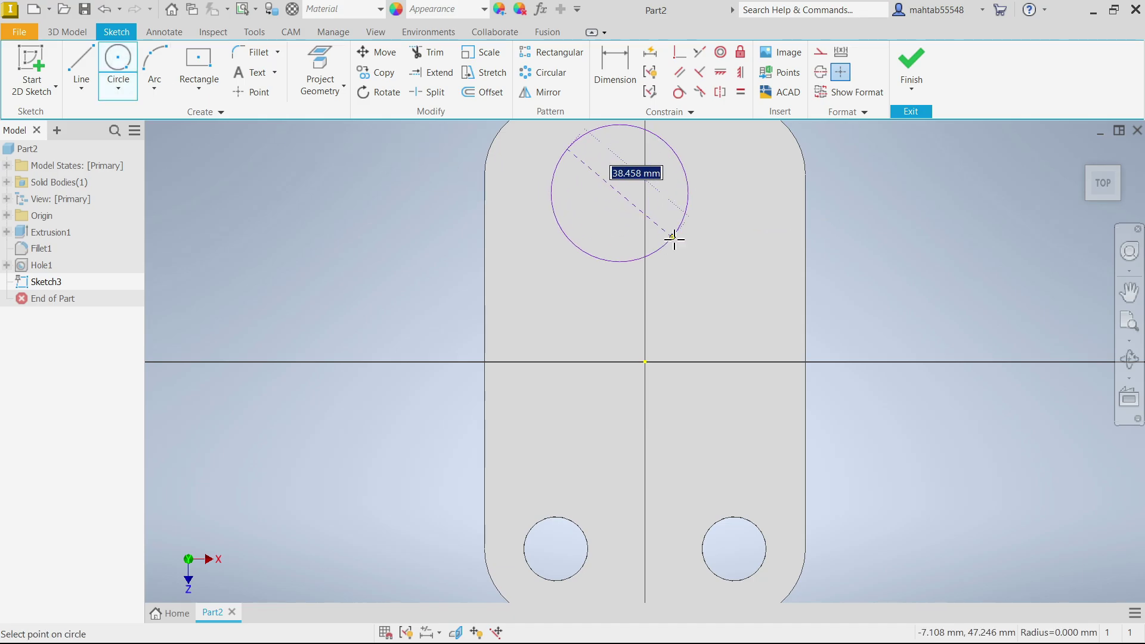
pyautogui.write('34*2')
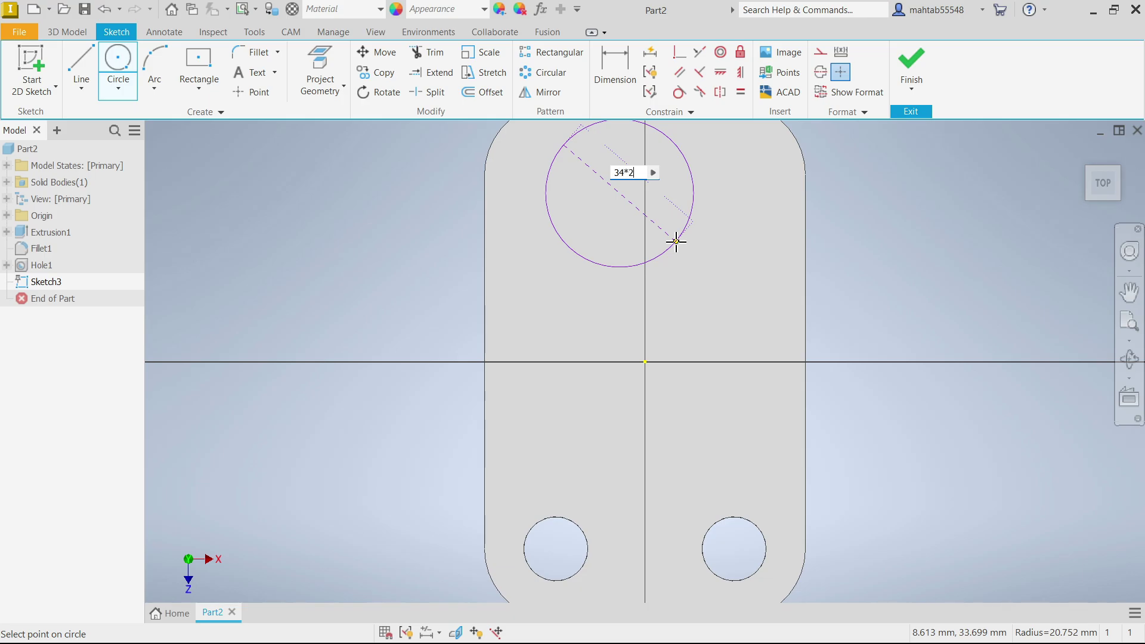
pyautogui.press('Return')
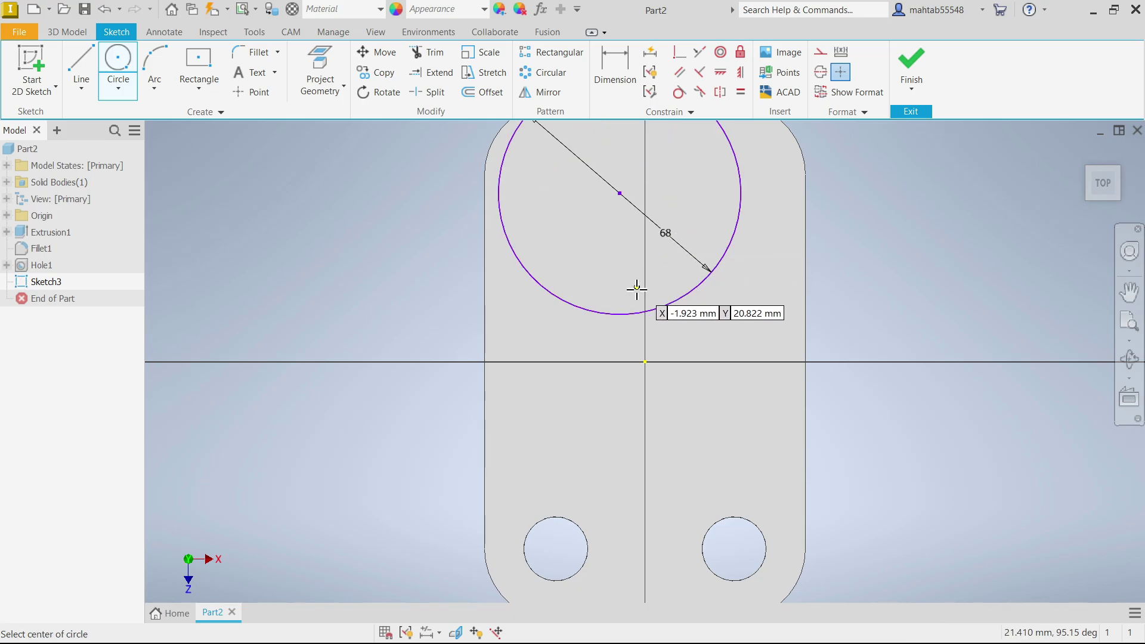
pyautogui.rightClick(230, 182)
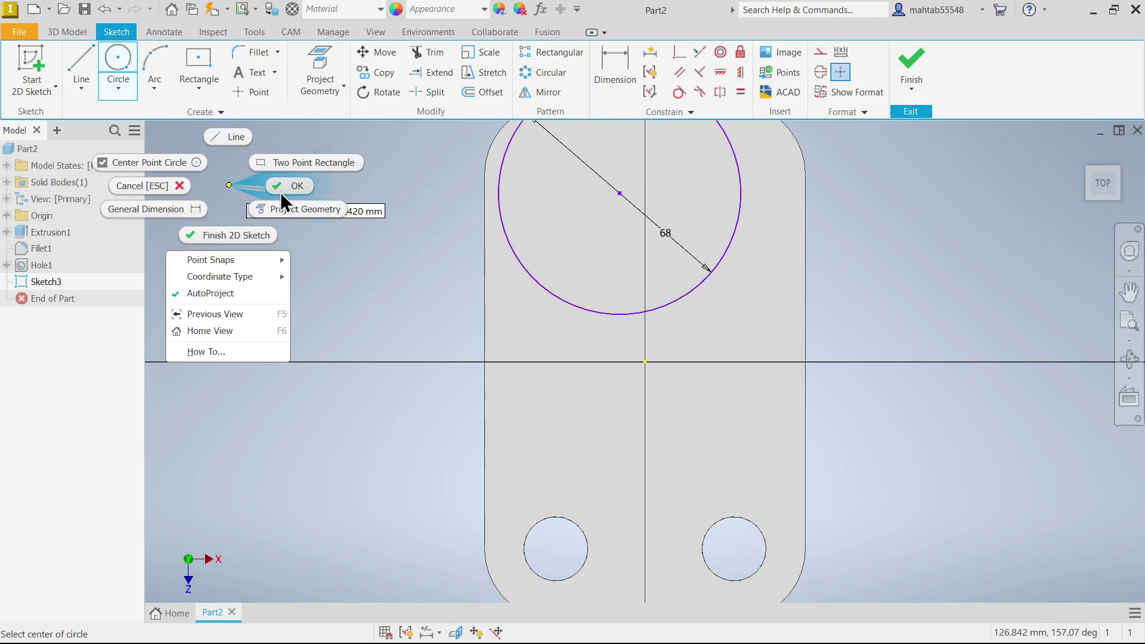
pyautogui.click(275, 184)
# Draw three connected lines forming a U below the circle, then drag the circle into position
pyautogui.click(78, 57)
pyautogui.scroll(3, 569, 250)
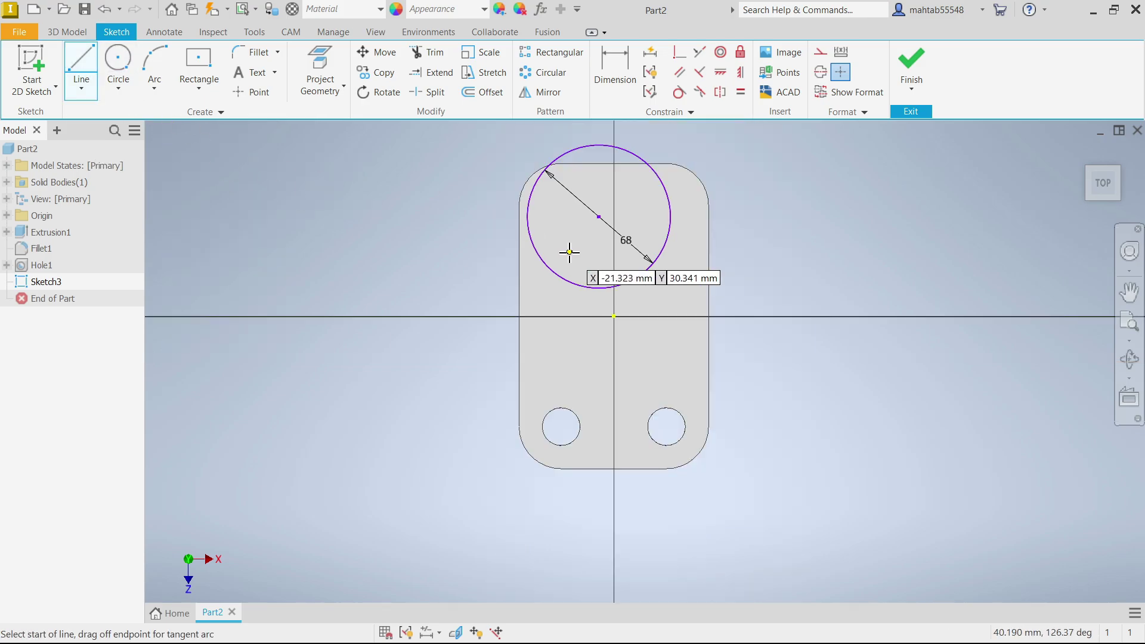
pyautogui.click(529, 216)
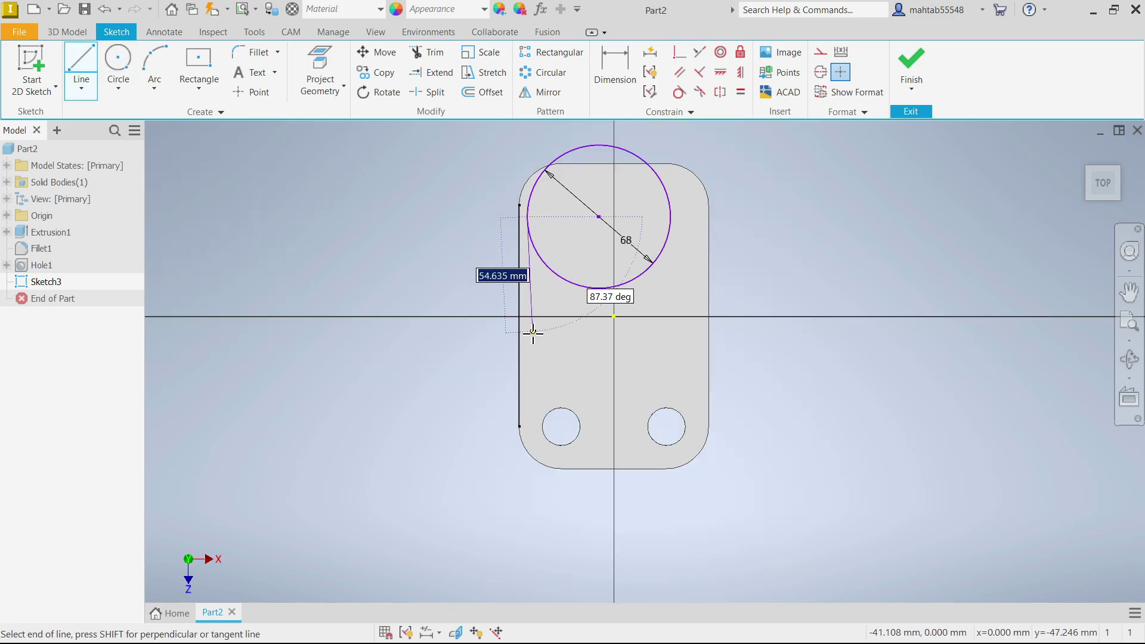
pyautogui.click(528, 351)
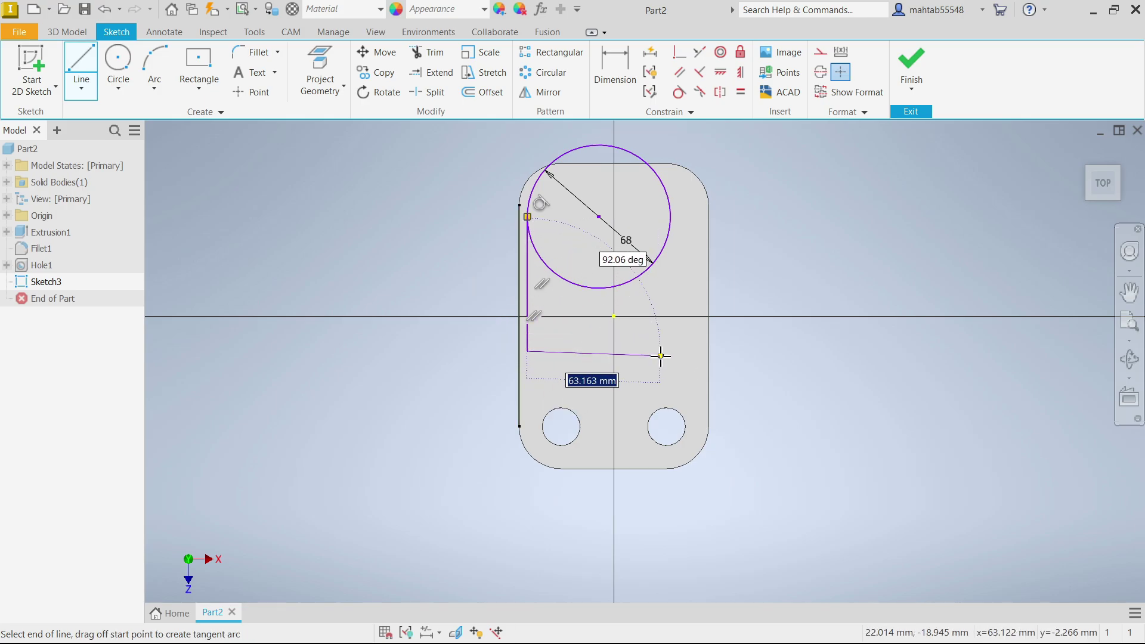
pyautogui.click(671, 351)
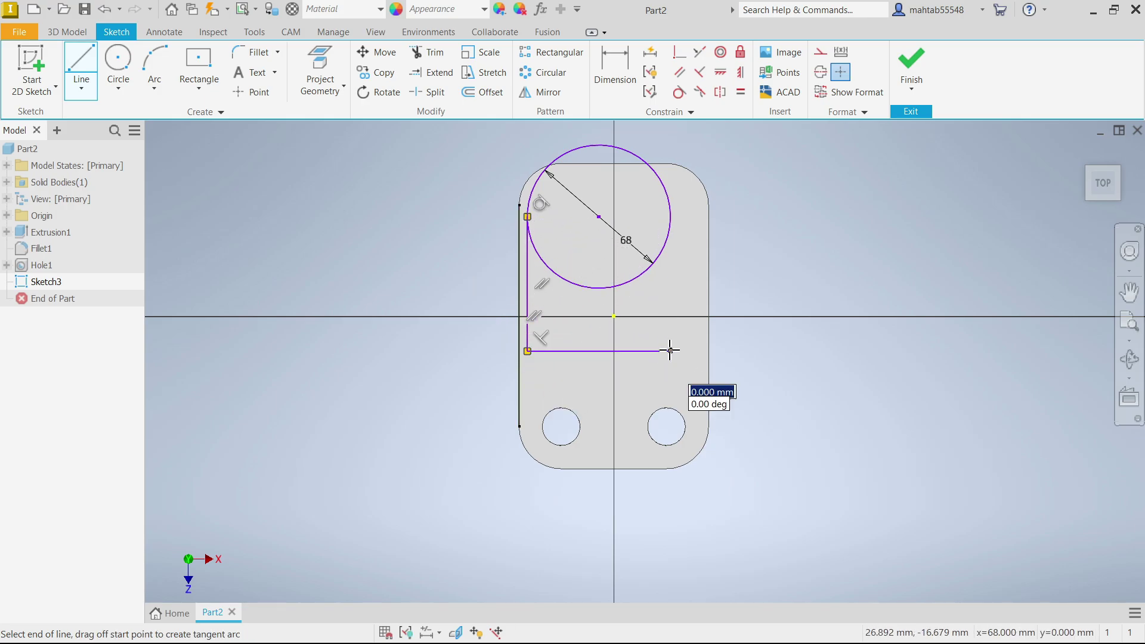
pyautogui.click(671, 217)
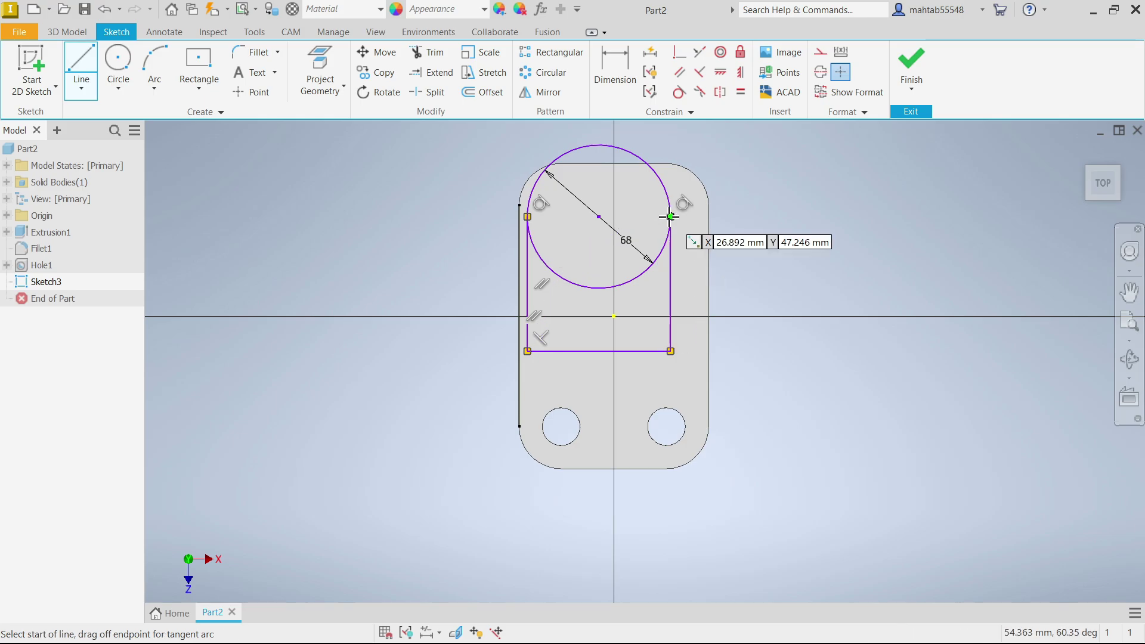
pyautogui.rightClick(729, 217)
pyautogui.click(779, 220)
pyautogui.moveTo(599, 217); pyautogui.dragTo(613, 245)
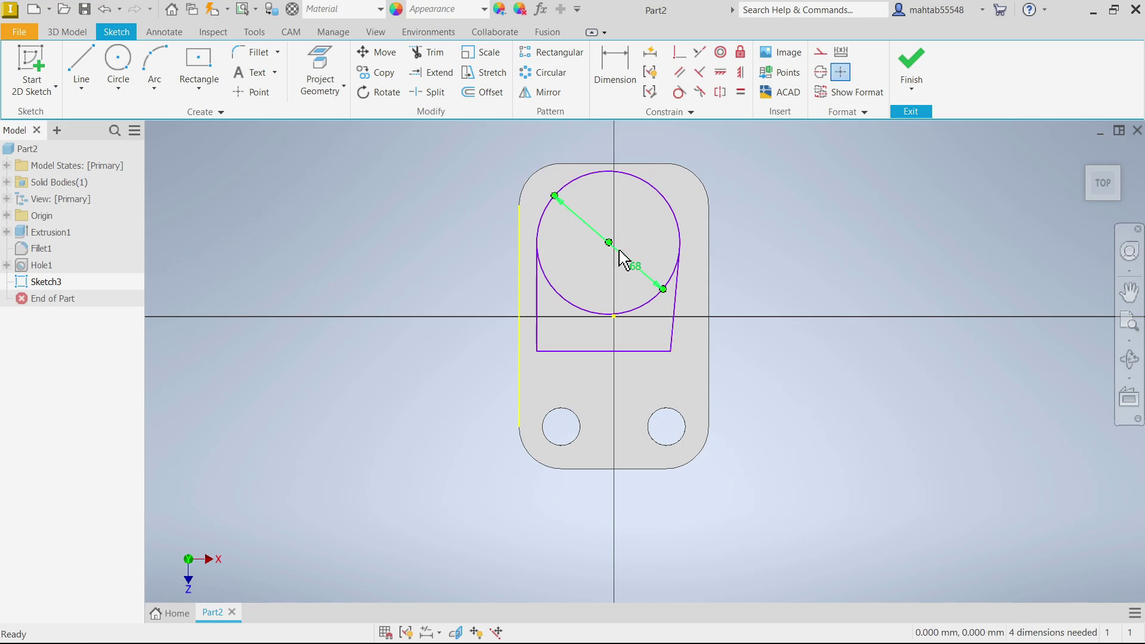
# Constrain the slanted right line of the profile to be vertical
pyautogui.scroll(2, 622, 251)
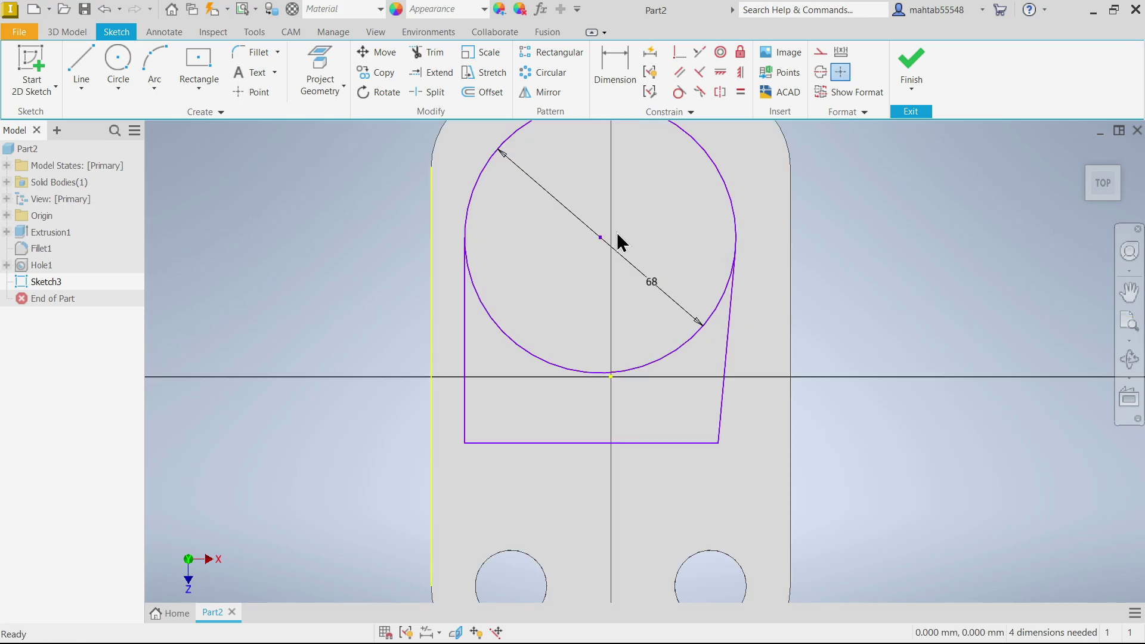
pyautogui.click(741, 72)
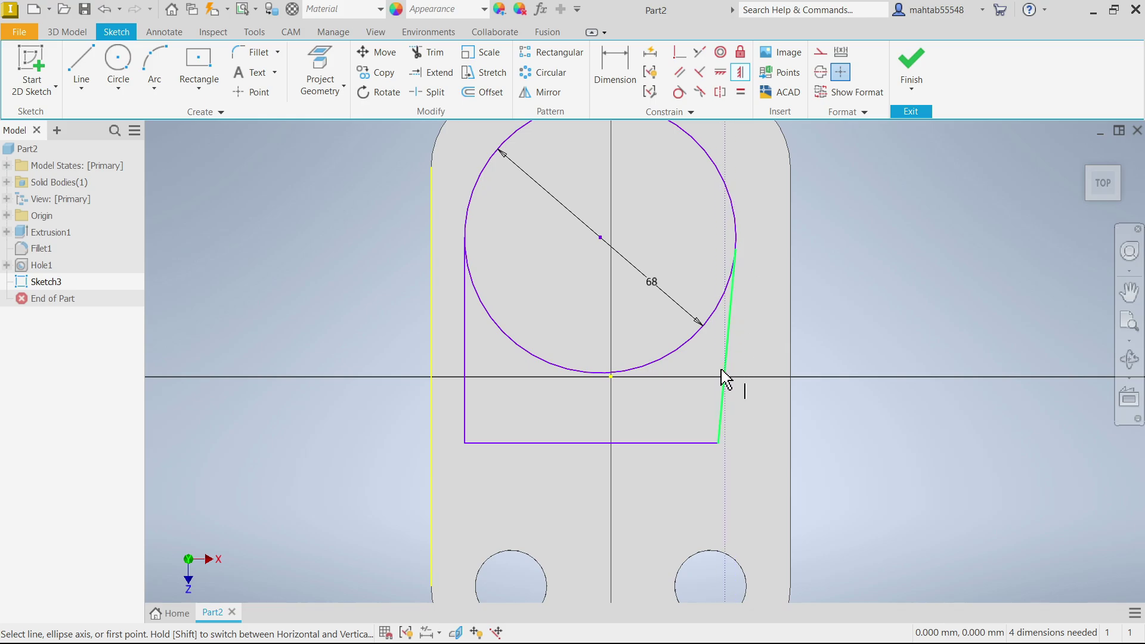
pyautogui.click(724, 371)
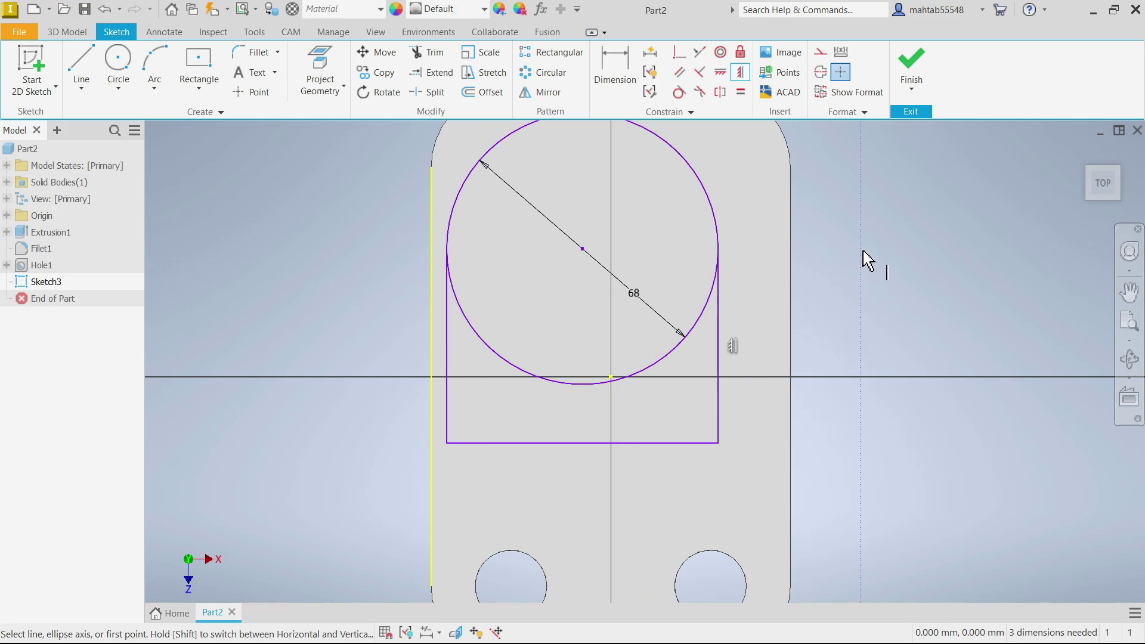
pyautogui.rightClick(835, 301)
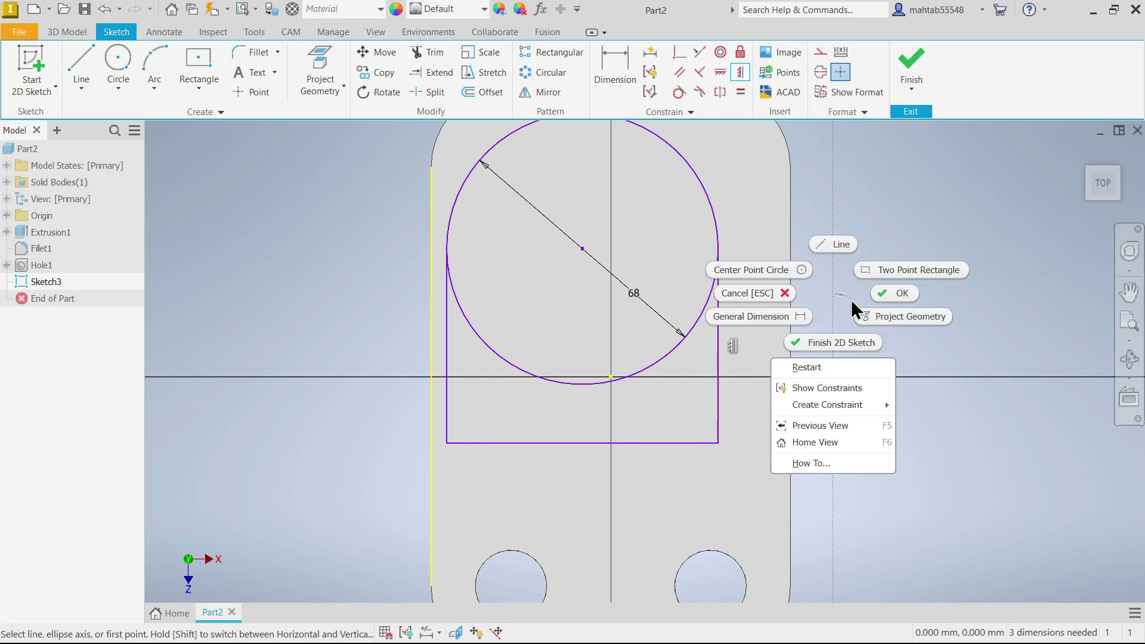
pyautogui.click(904, 298)
pyautogui.scroll(-3, 762, 218)
pyautogui.scroll(4, 698, 170)
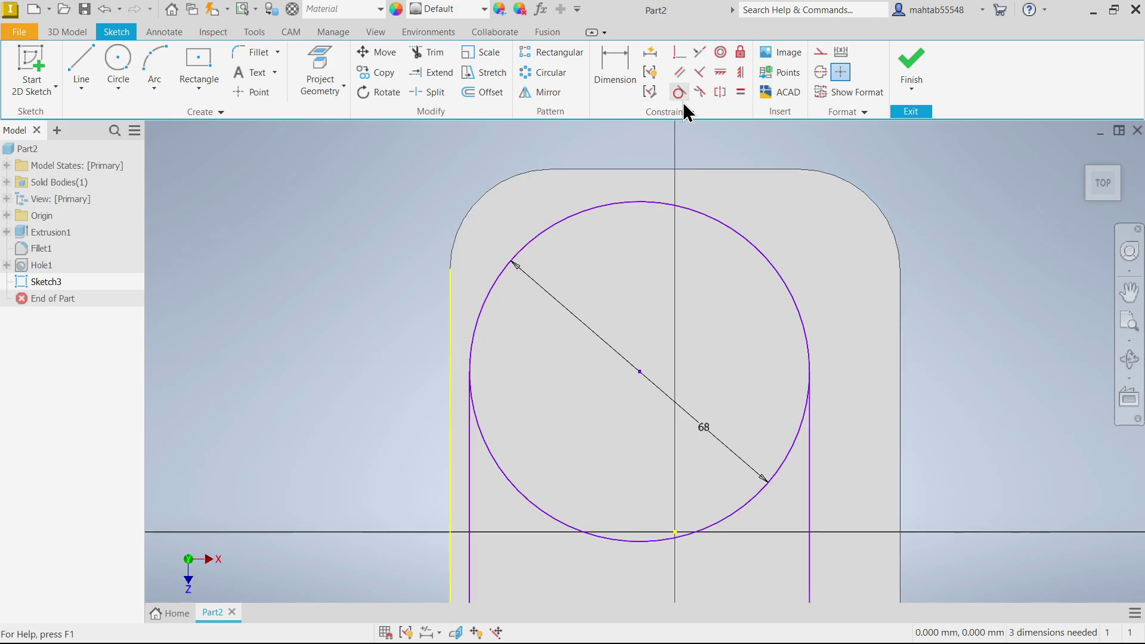
# Make the 68 mm circle tangent to the plate's top edge
pyautogui.click(680, 93)
pyautogui.click(652, 204)
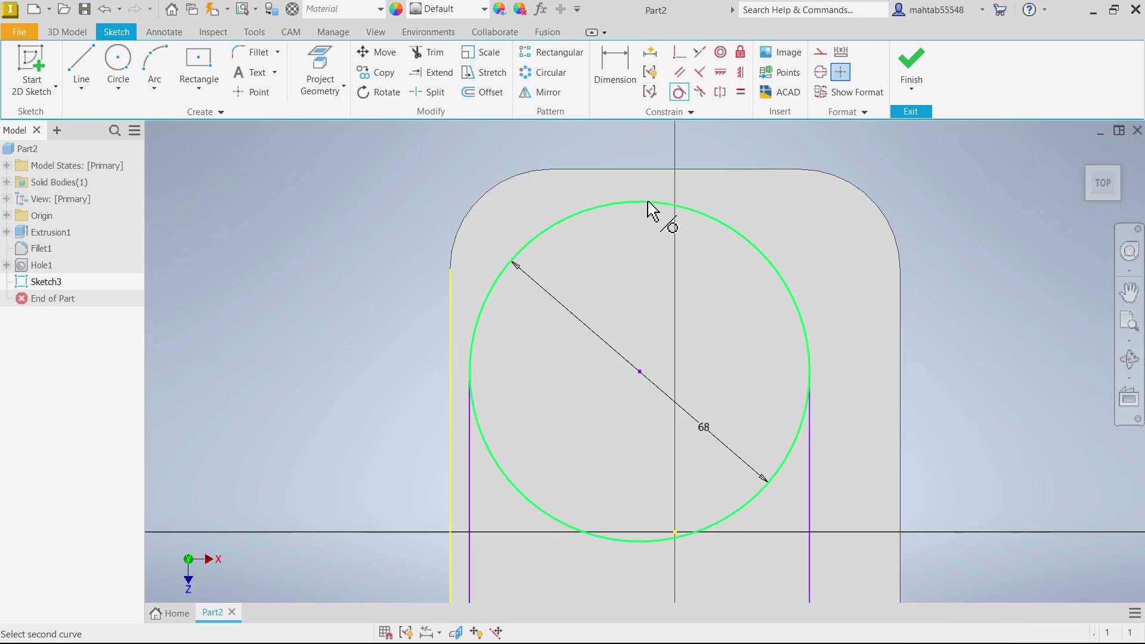
pyautogui.click(668, 171)
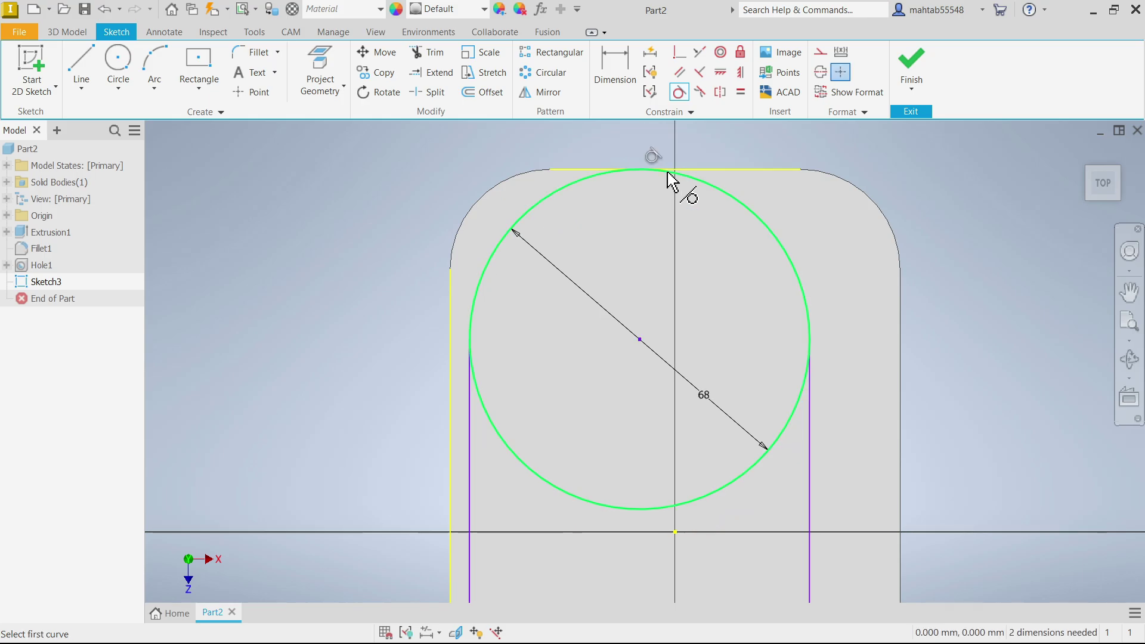
pyautogui.rightClick(383, 201)
pyautogui.click(439, 198)
pyautogui.click(615, 71)
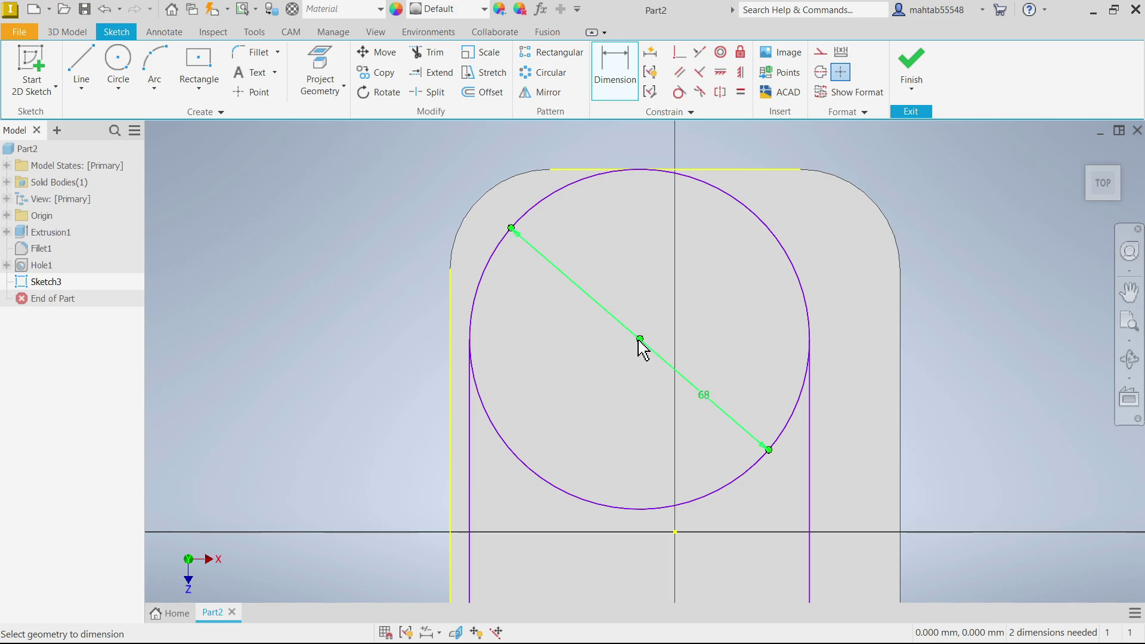
# Dimension the circle centre to the bracket's right edge as 90/2, giving 45 mm
pyautogui.click(900, 330)
pyautogui.click(841, 259)
pyautogui.write('90/2')
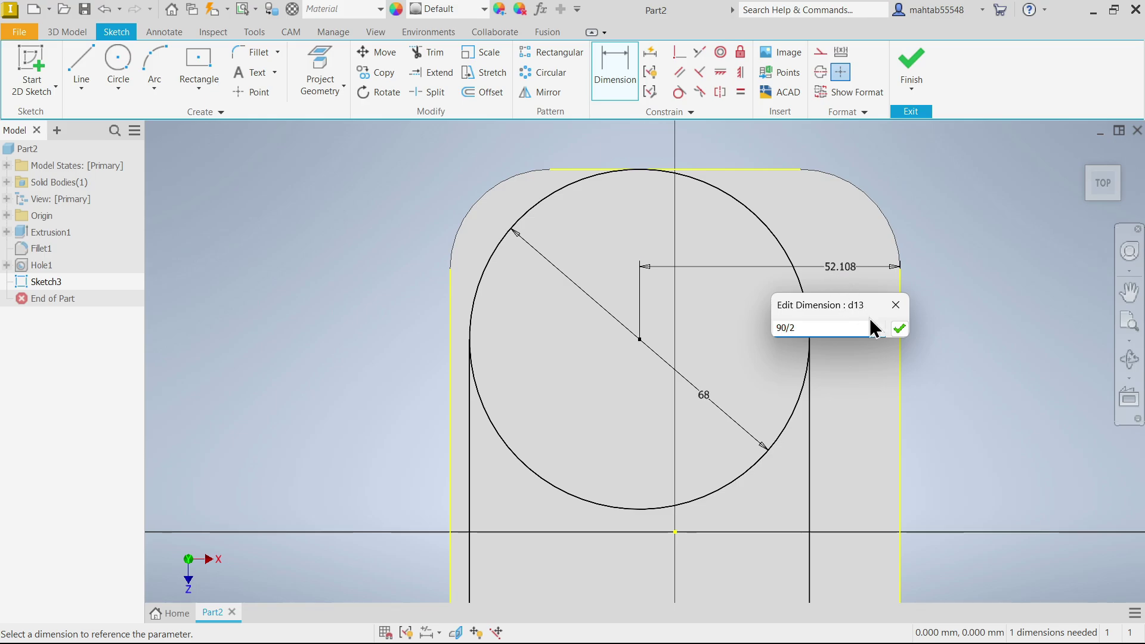
pyautogui.click(899, 329)
pyautogui.scroll(-3, 740, 355)
pyautogui.scroll(-3, 725, 406)
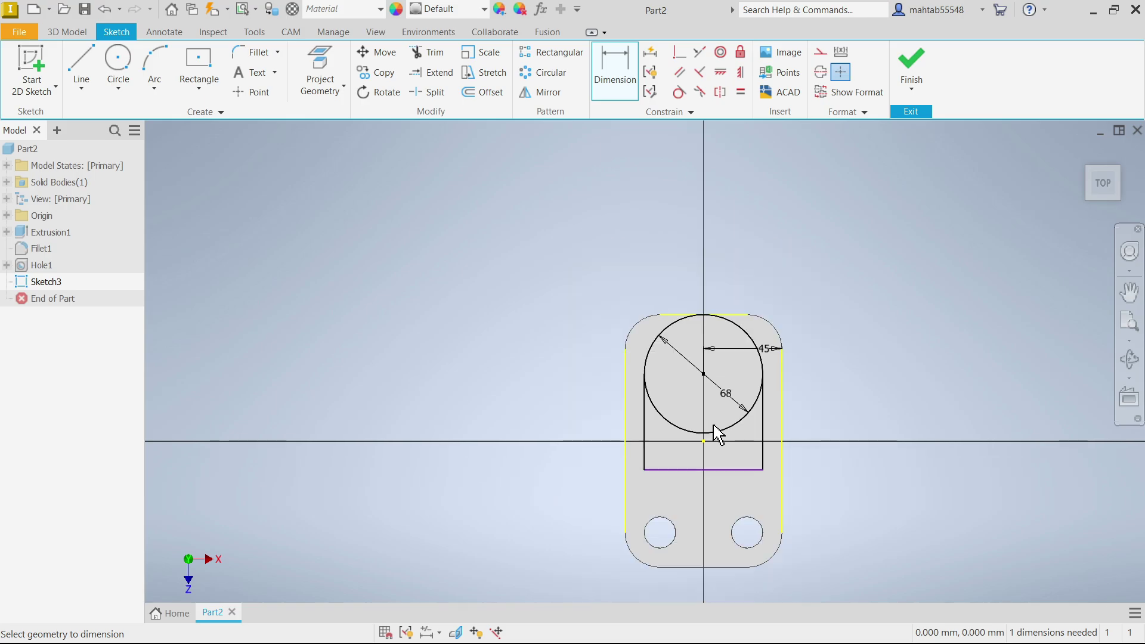
pyautogui.scroll(2, 719, 504)
pyautogui.scroll(-1, 710, 498)
pyautogui.scroll(3, 710, 501)
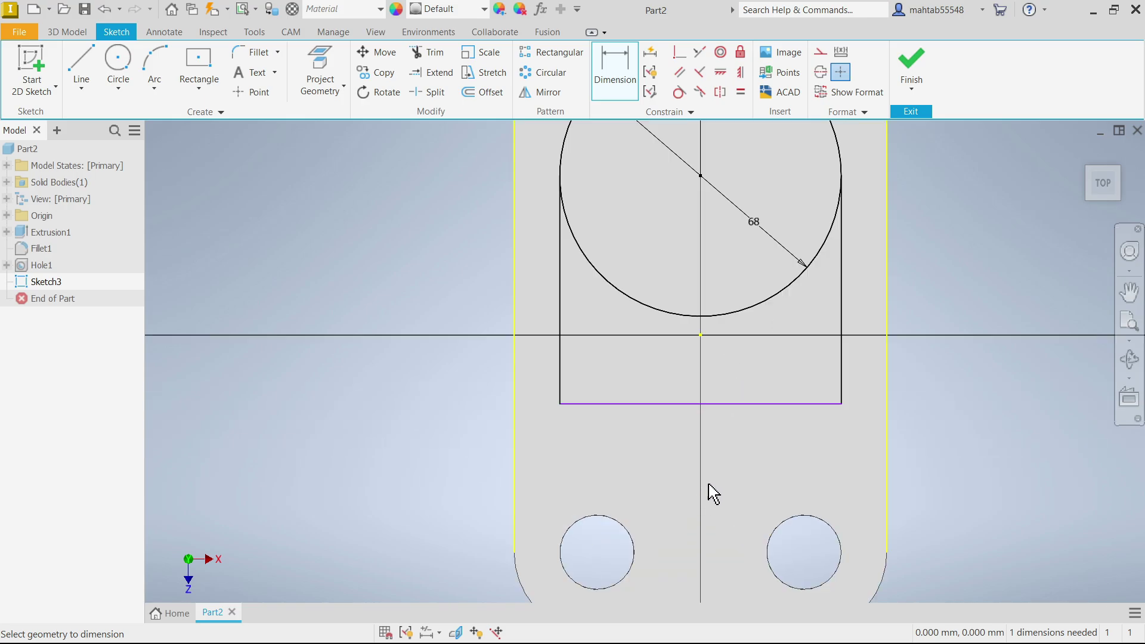
pyautogui.scroll(-4, 817, 448)
pyautogui.scroll(5, 806, 462)
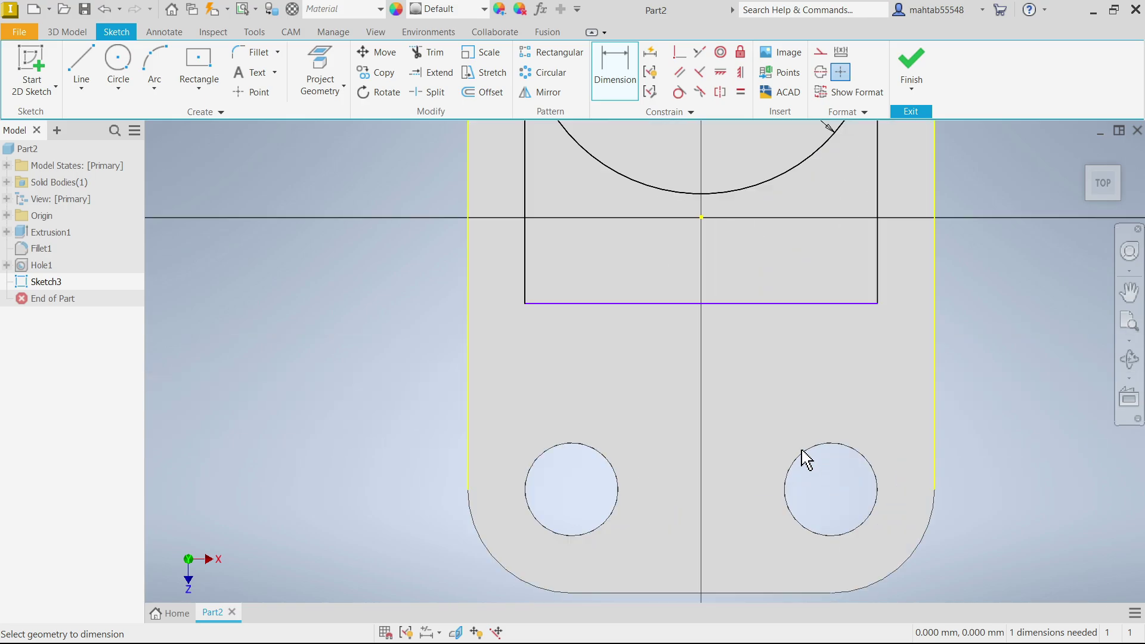
# Dimension the profile's bottom line to the bracket's bottom edge as 145-85, giving 60 mm
pyautogui.click(743, 305)
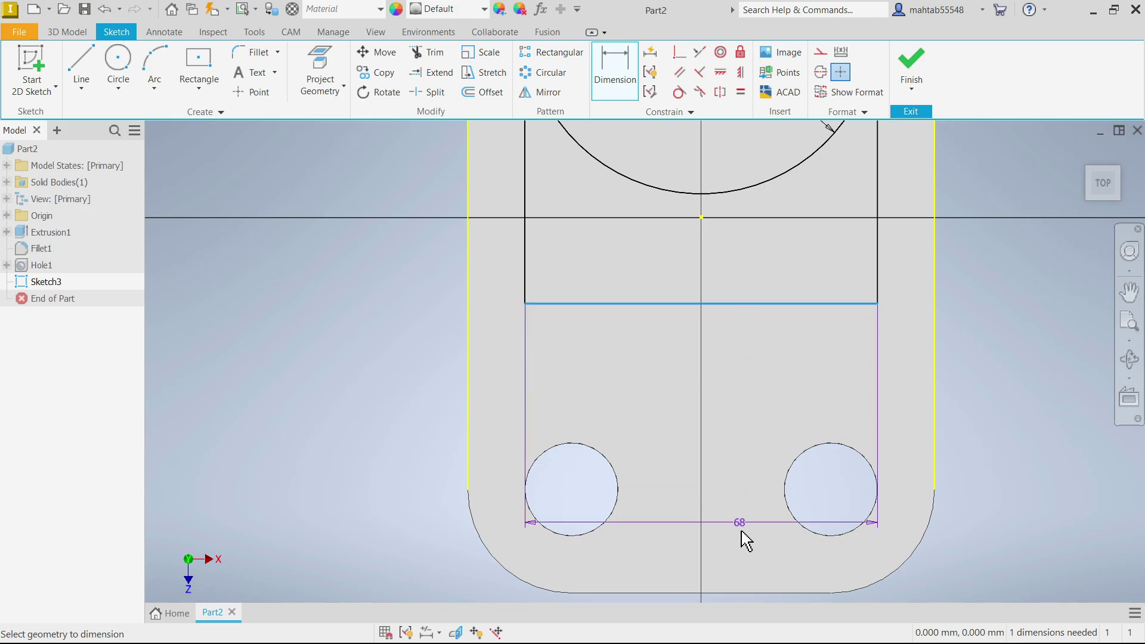
pyautogui.click(739, 593)
pyautogui.click(405, 430)
pyautogui.write('145-85')
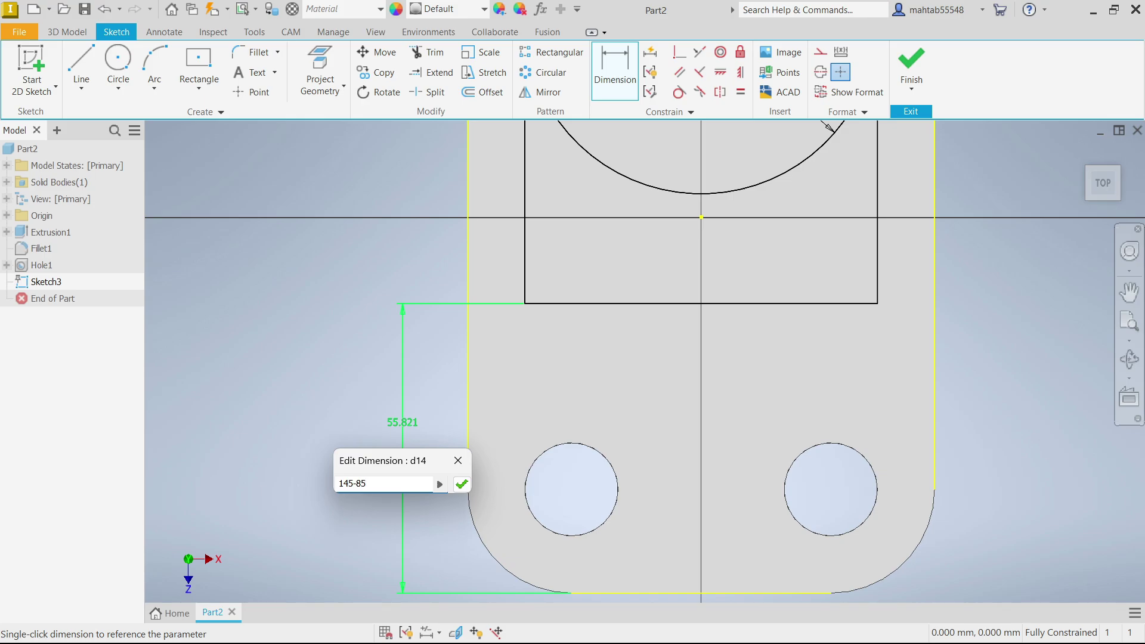
pyautogui.click(462, 485)
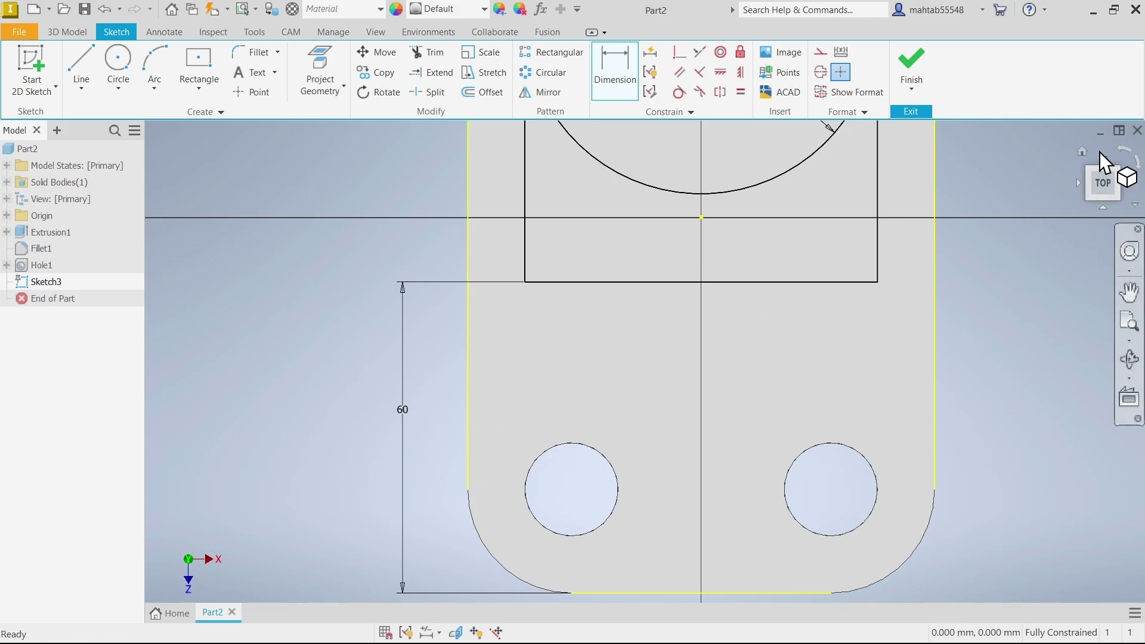
# From the Home view, trim the inner circle arc and finish the sketch
pyautogui.click(1085, 158)
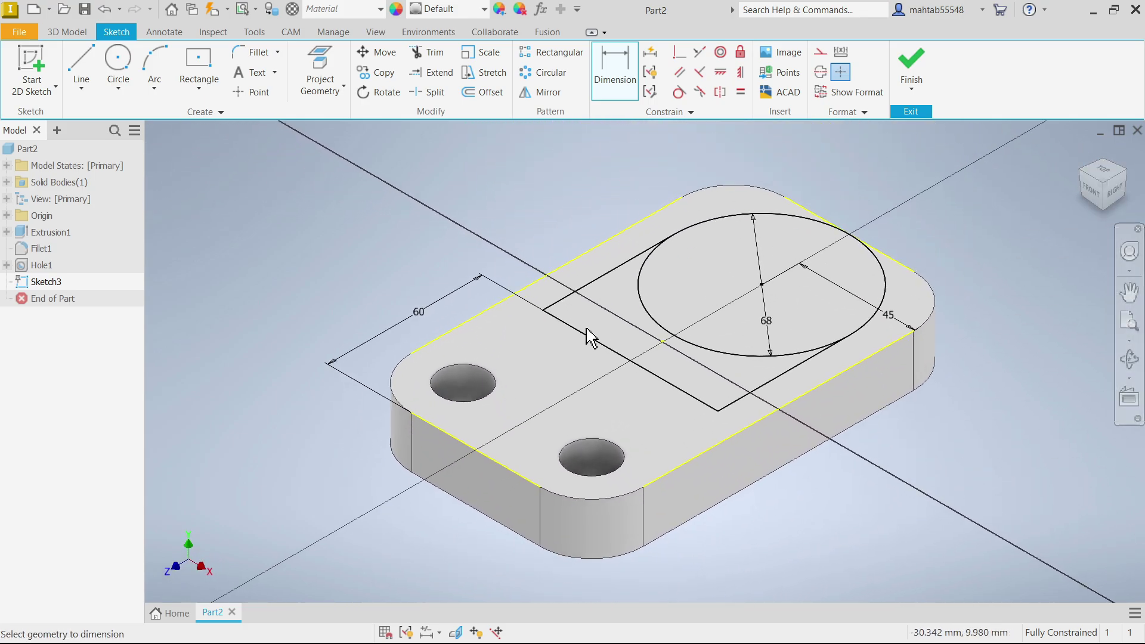
pyautogui.scroll(2, 659, 337)
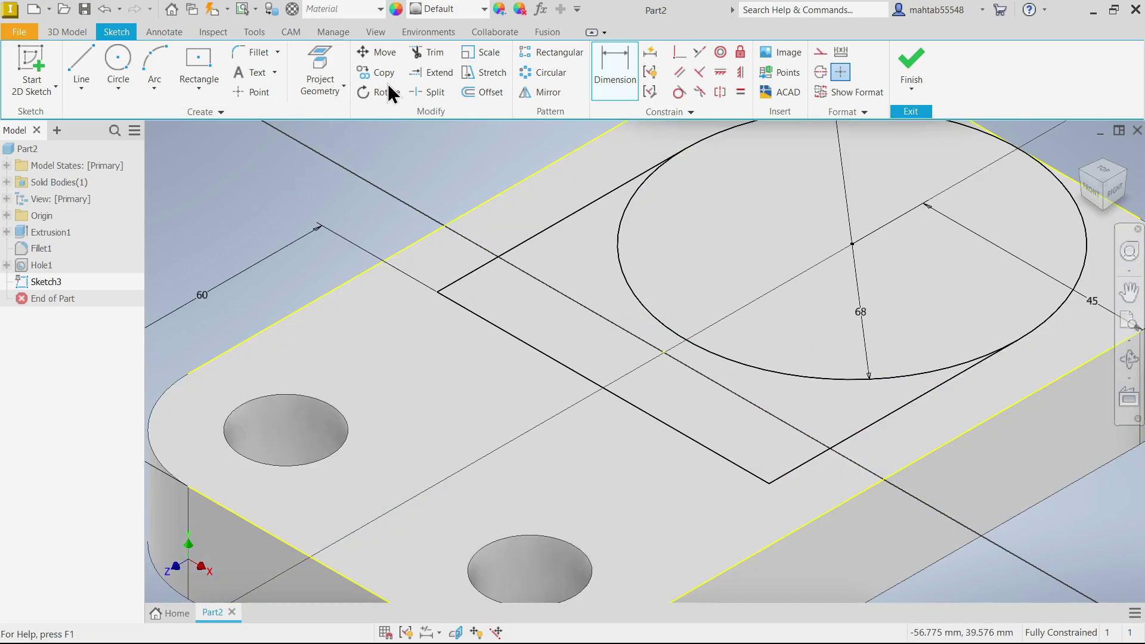
pyautogui.click(430, 53)
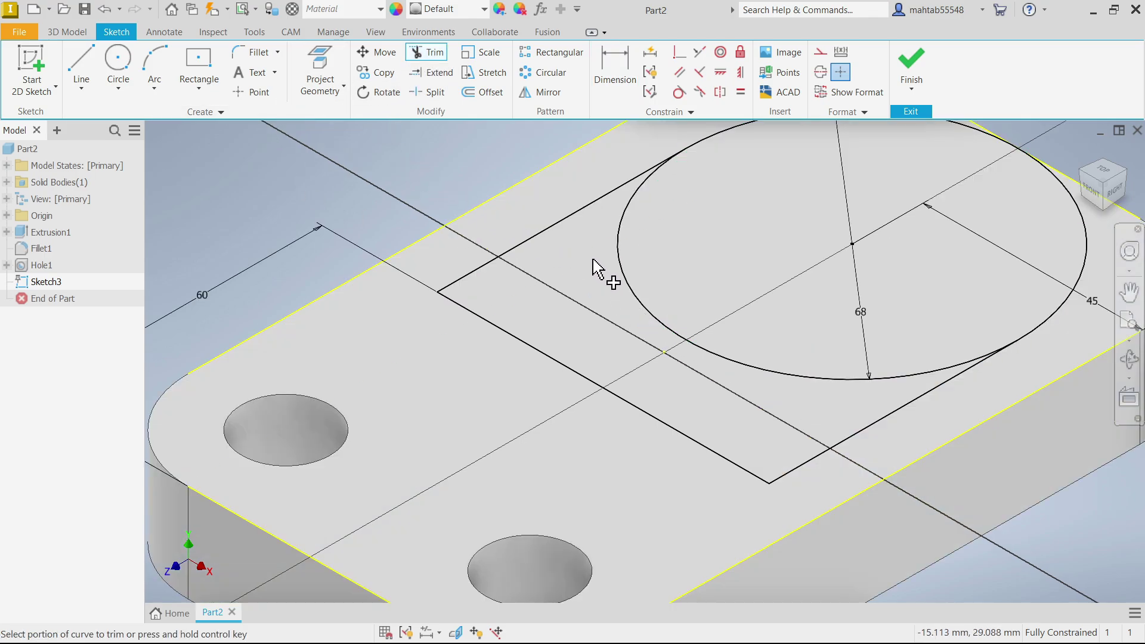
pyautogui.click(623, 277)
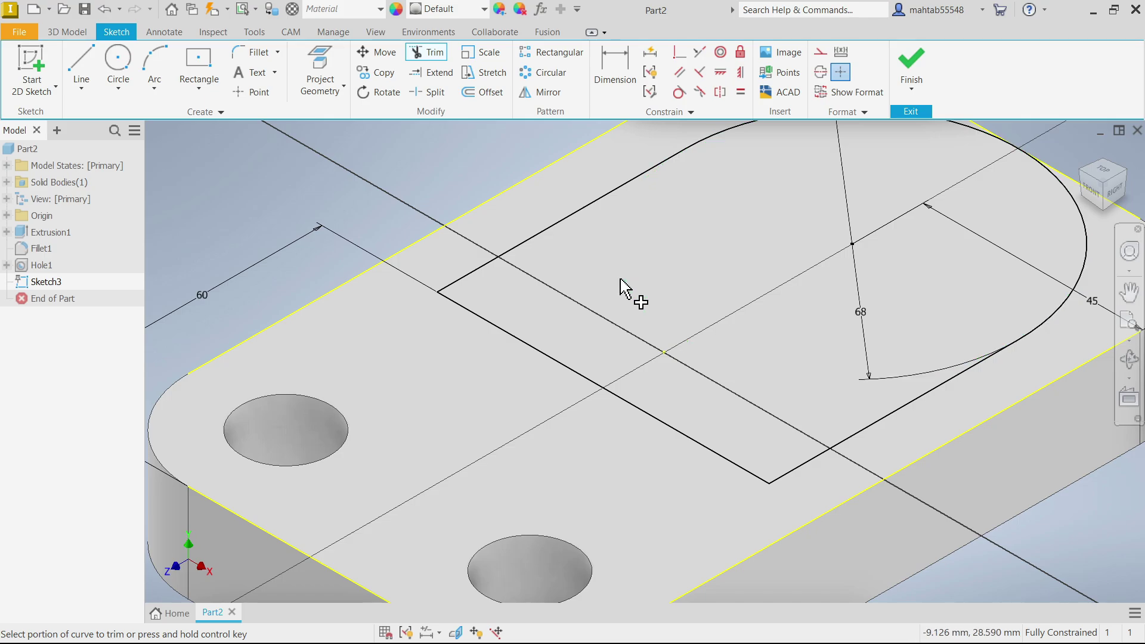
pyautogui.scroll(-2, 728, 323)
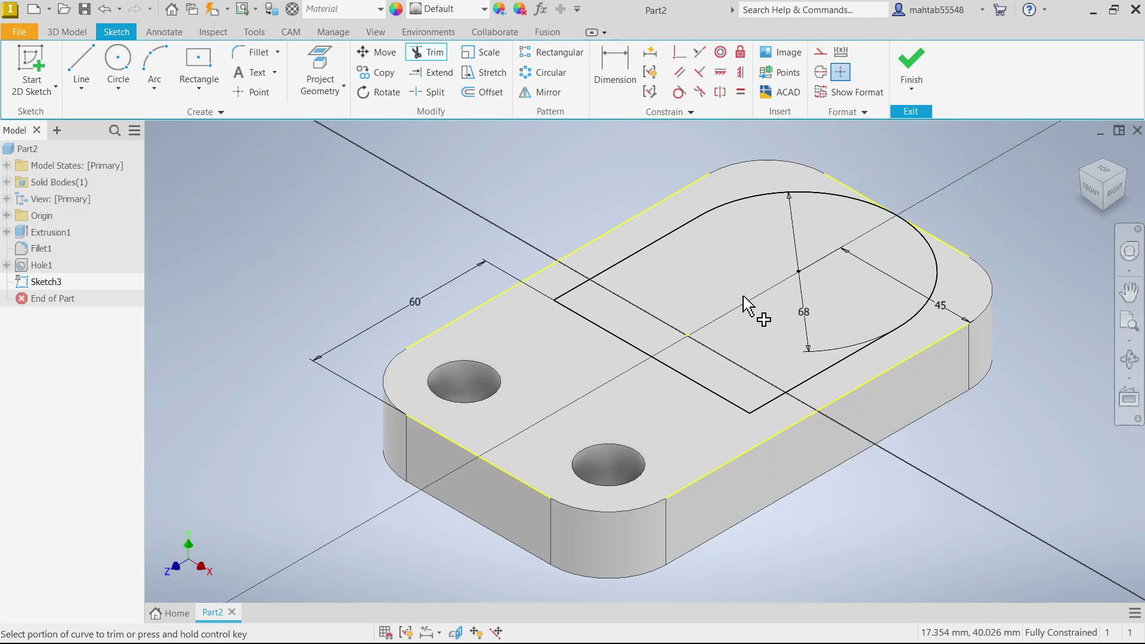
pyautogui.click(912, 65)
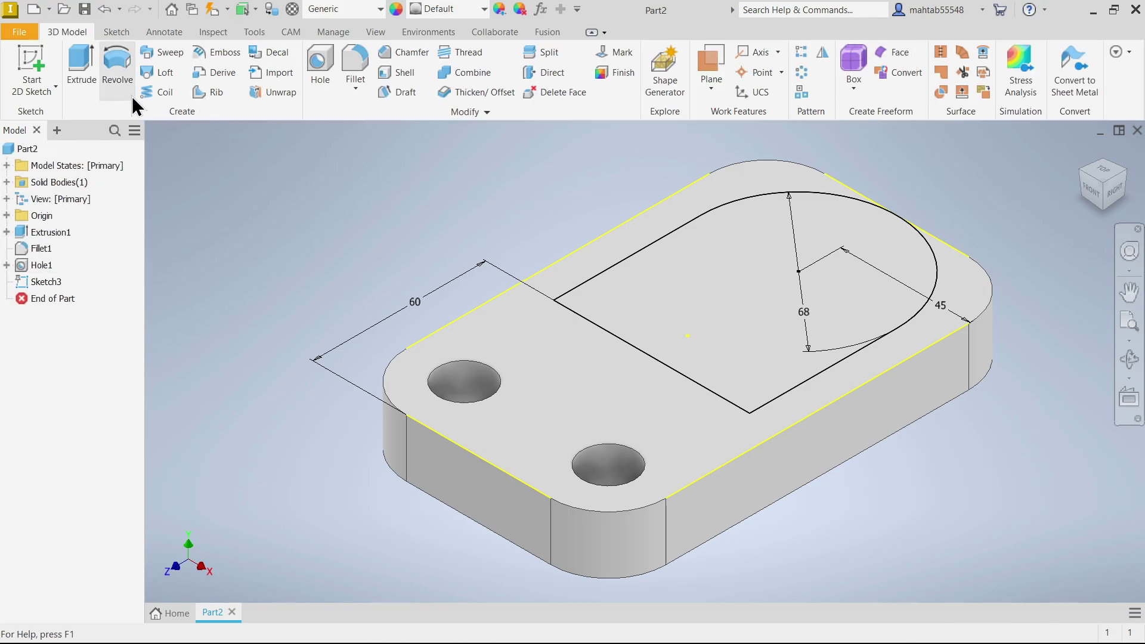
# Extrude the Sketch3 profile 60 mm upward as Extrusion2, joined to the plate
pyautogui.click(81, 71)
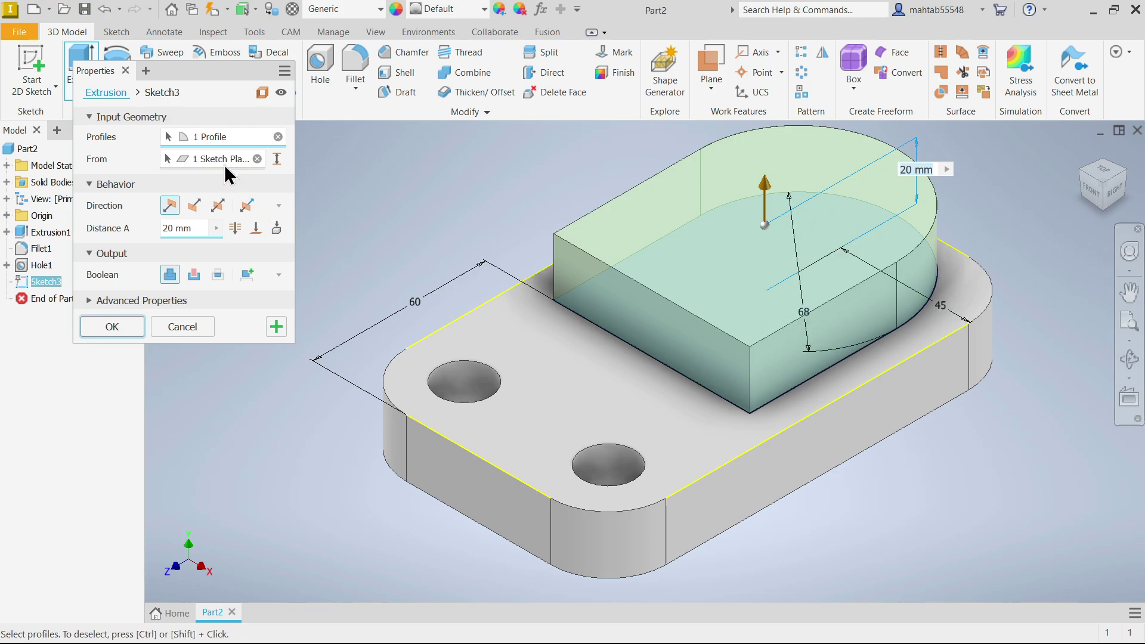
pyautogui.click(176, 228)
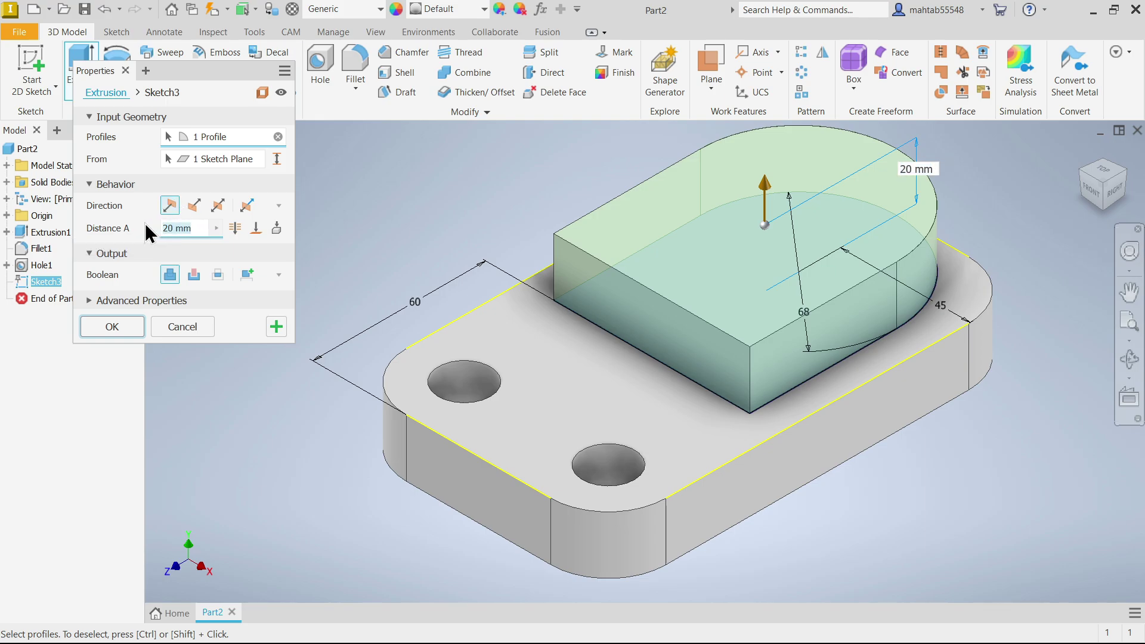
pyautogui.write('60')
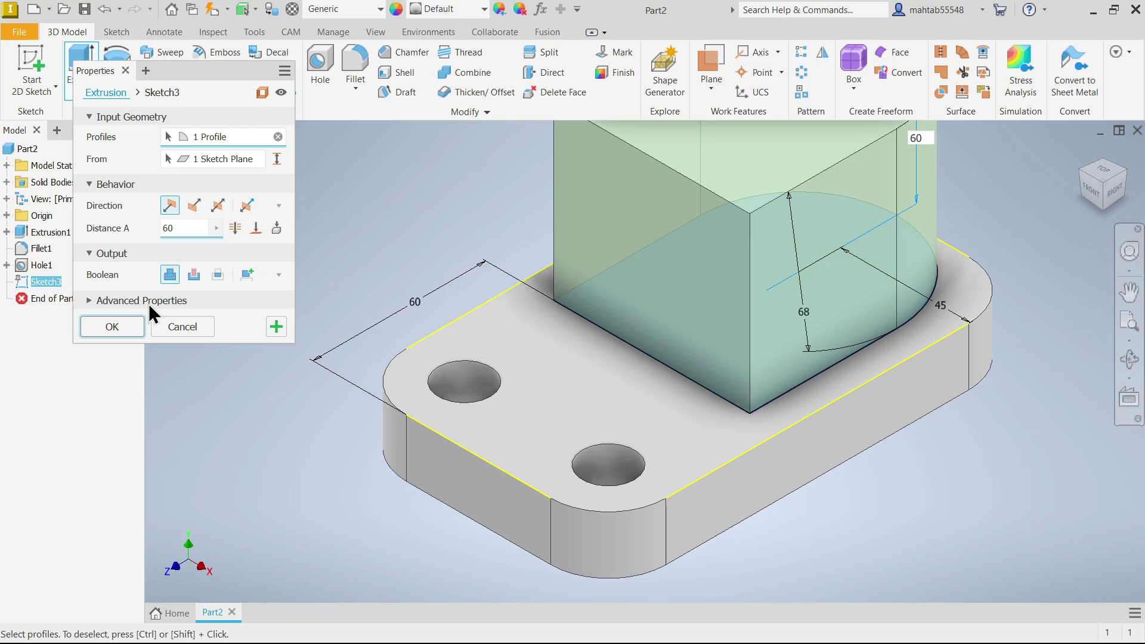
pyautogui.click(112, 327)
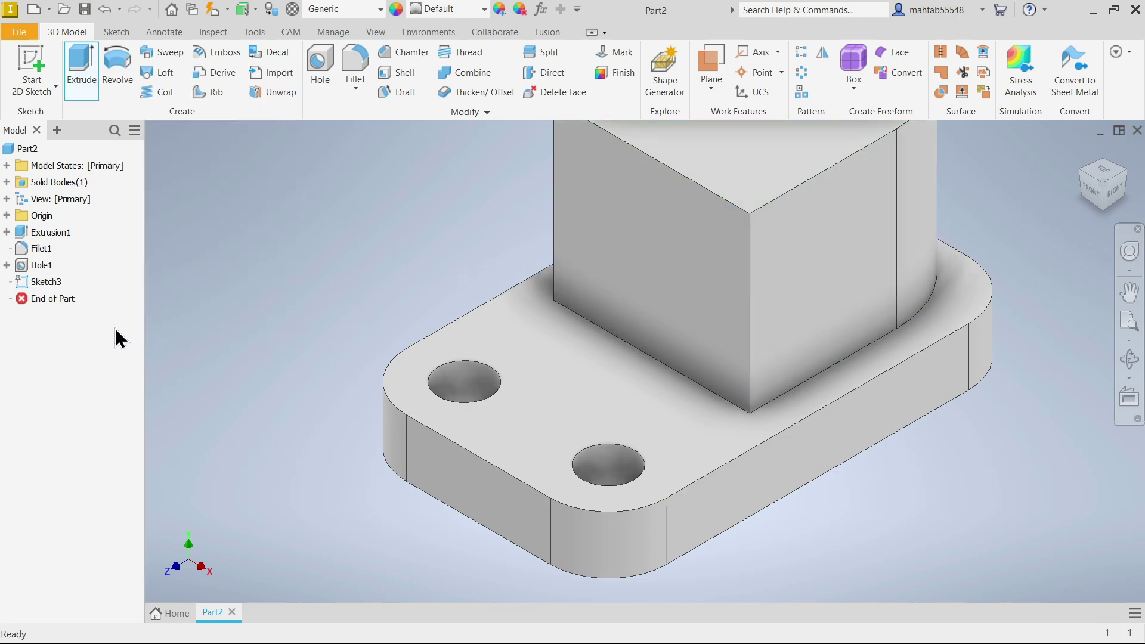
pyautogui.scroll(-5, 692, 304)
pyautogui.scroll(3, 750, 244)
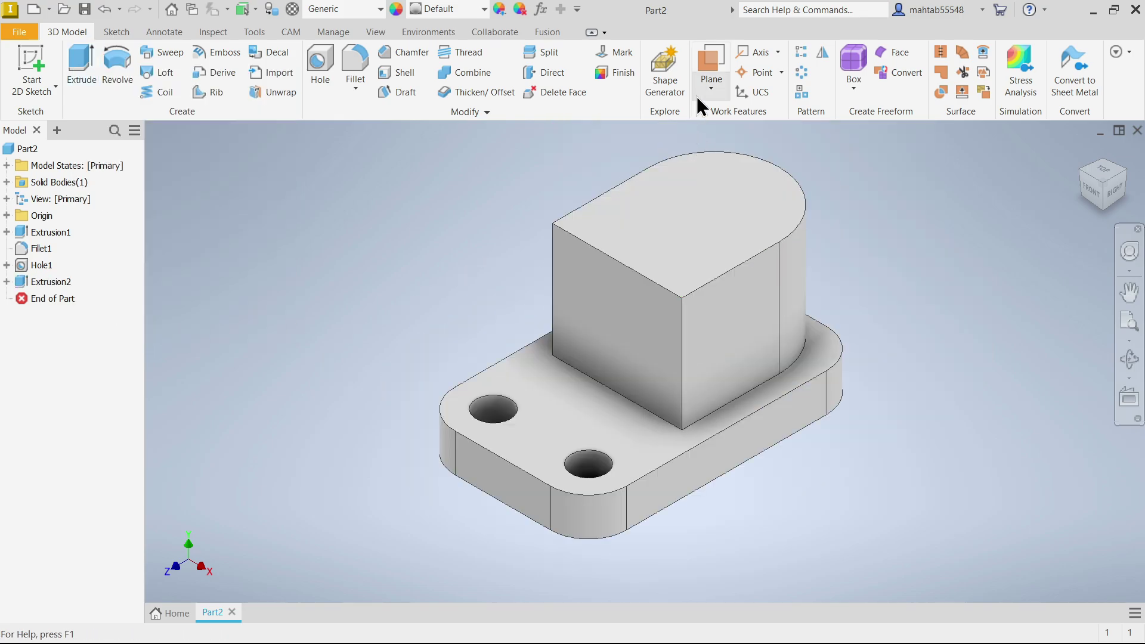
# Create Work Plane1 offset -15 mm from the boss top face and start a sketch on it
pyautogui.click(717, 91)
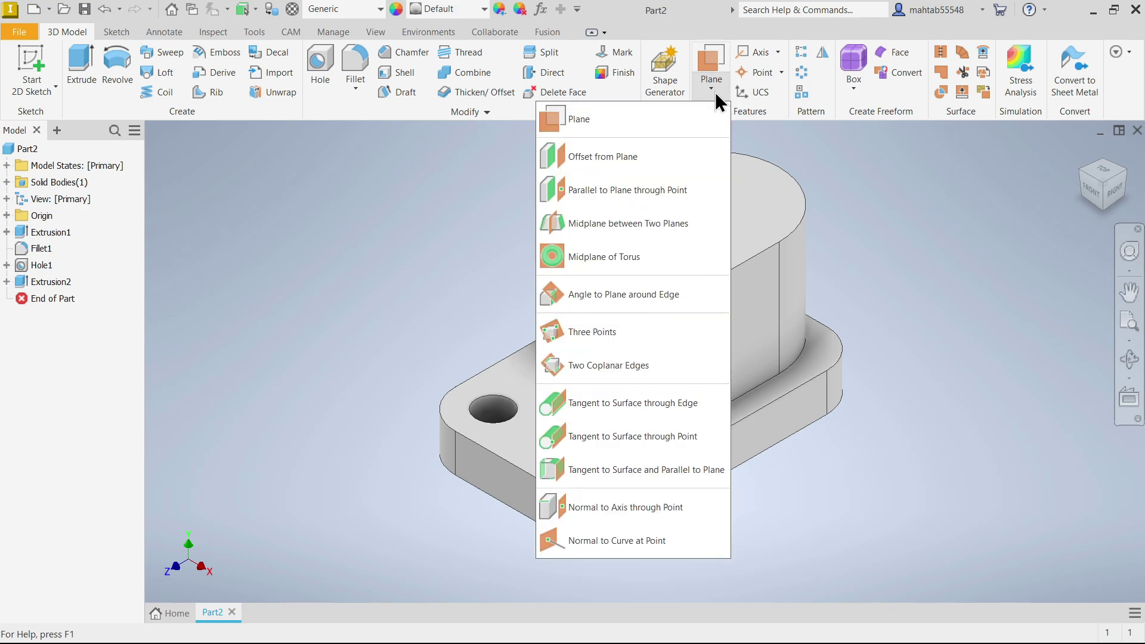
pyautogui.click(589, 157)
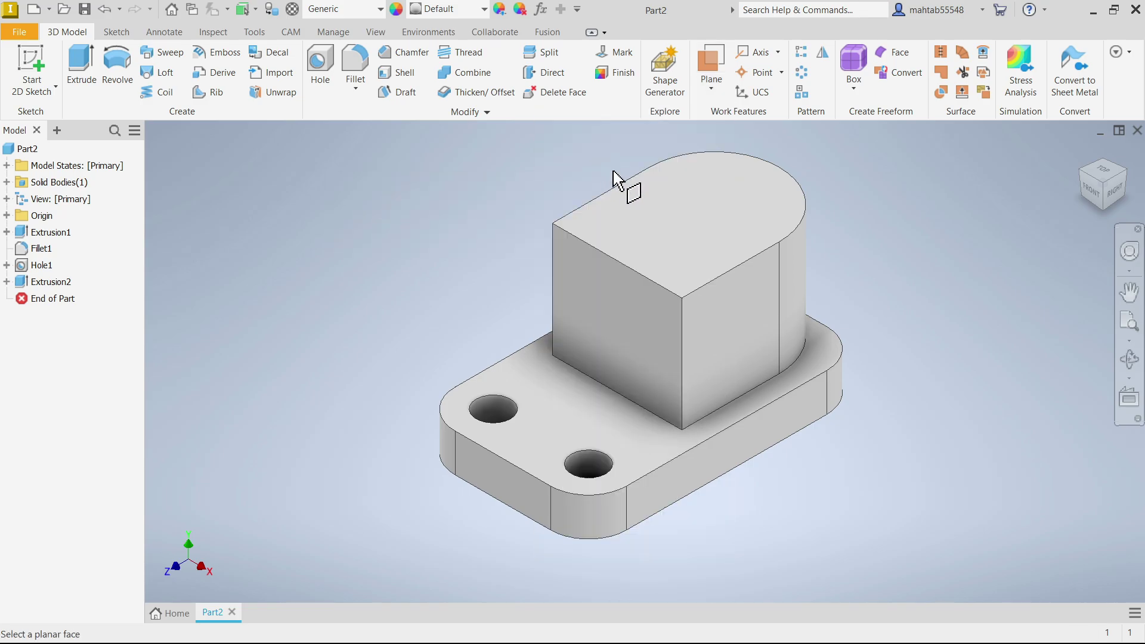
pyautogui.click(705, 210)
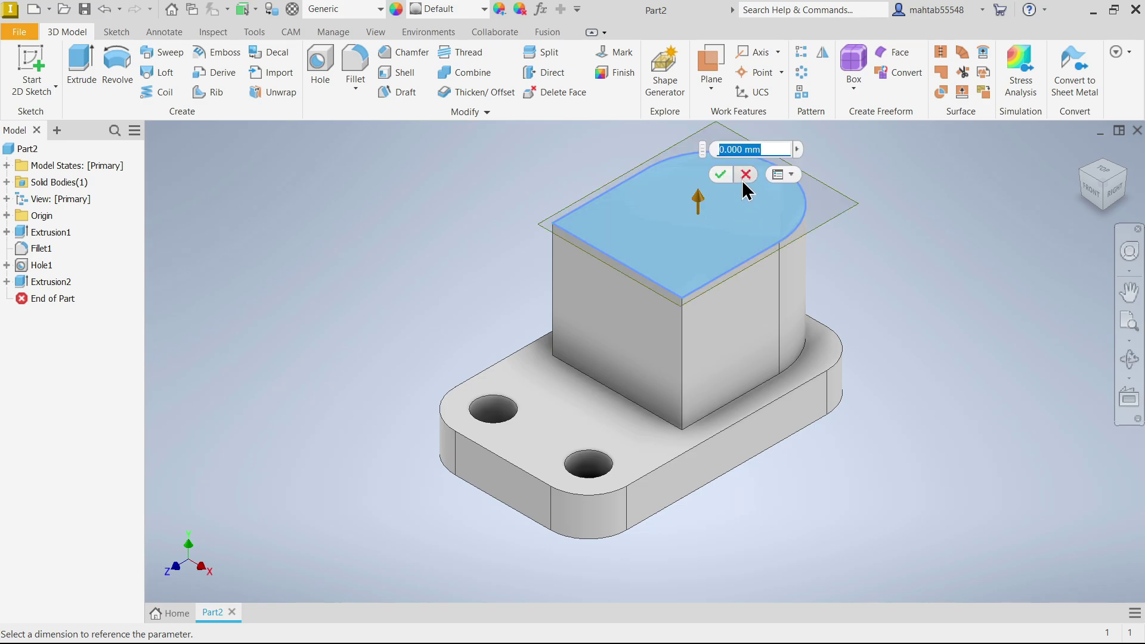
pyautogui.write('-15')
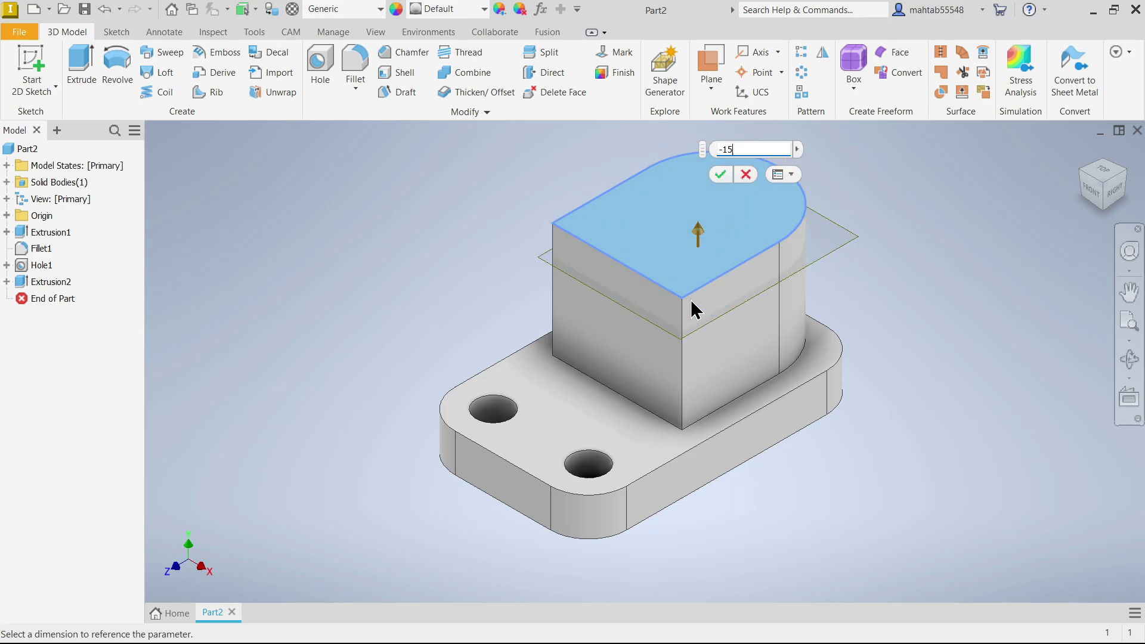
pyautogui.click(720, 175)
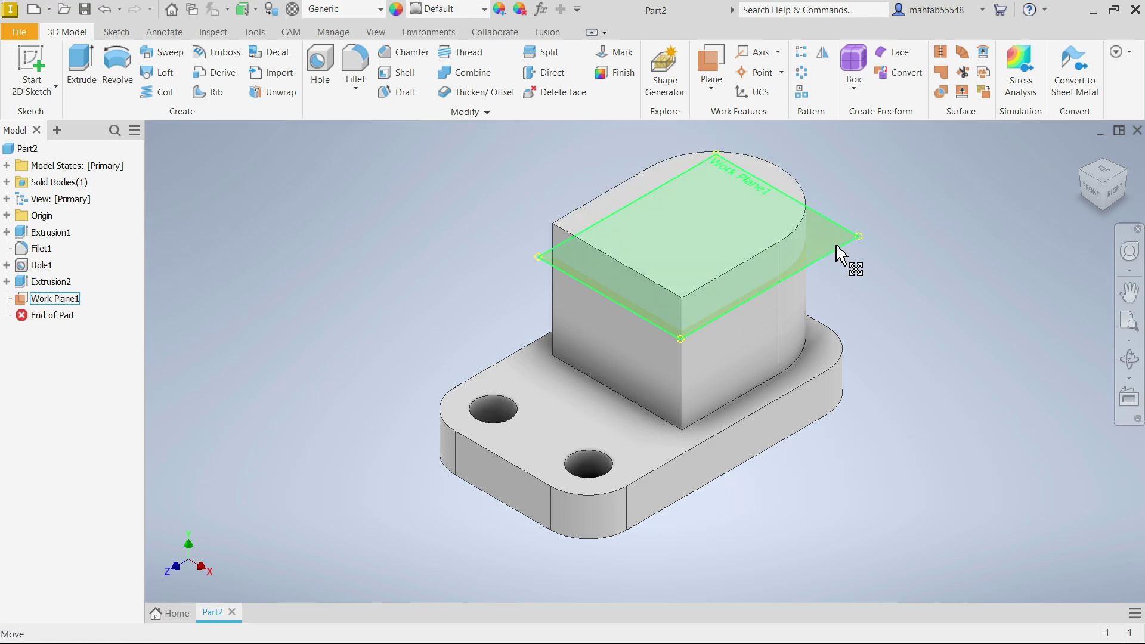
pyautogui.click(882, 231)
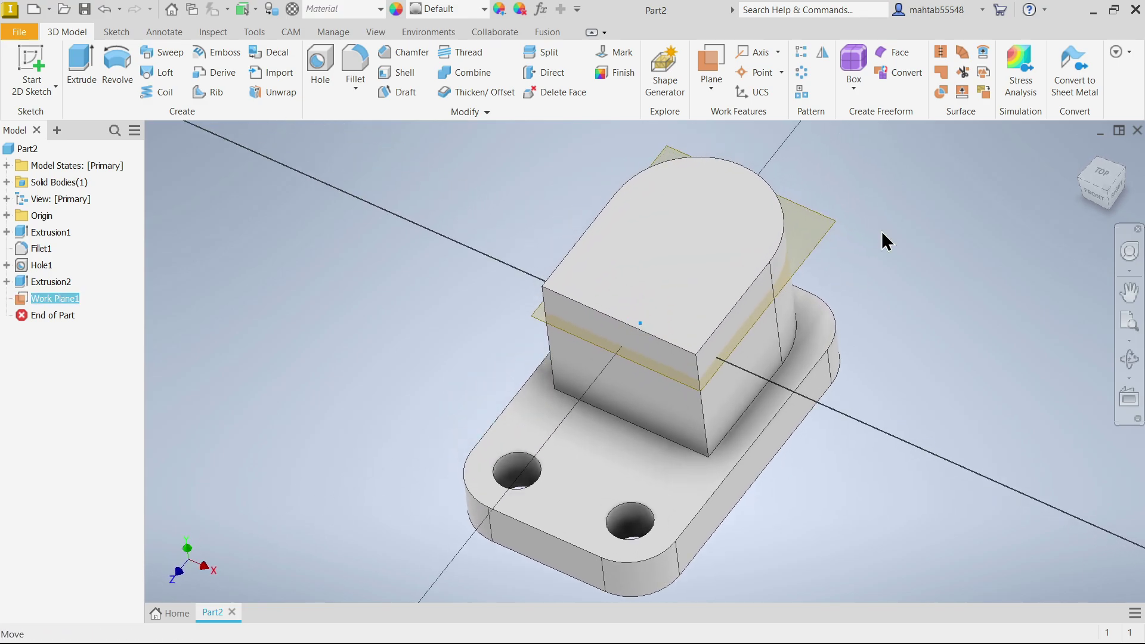
pyautogui.press('s')
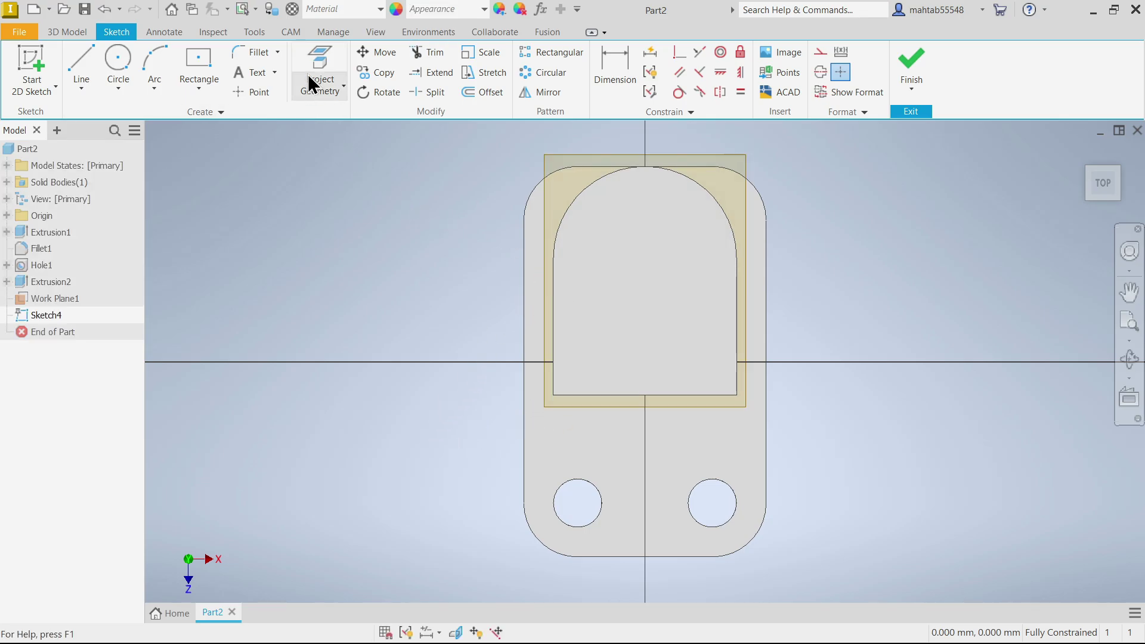
# Project the boss outline into Sketch4 as a closed profile
pyautogui.click(325, 75)
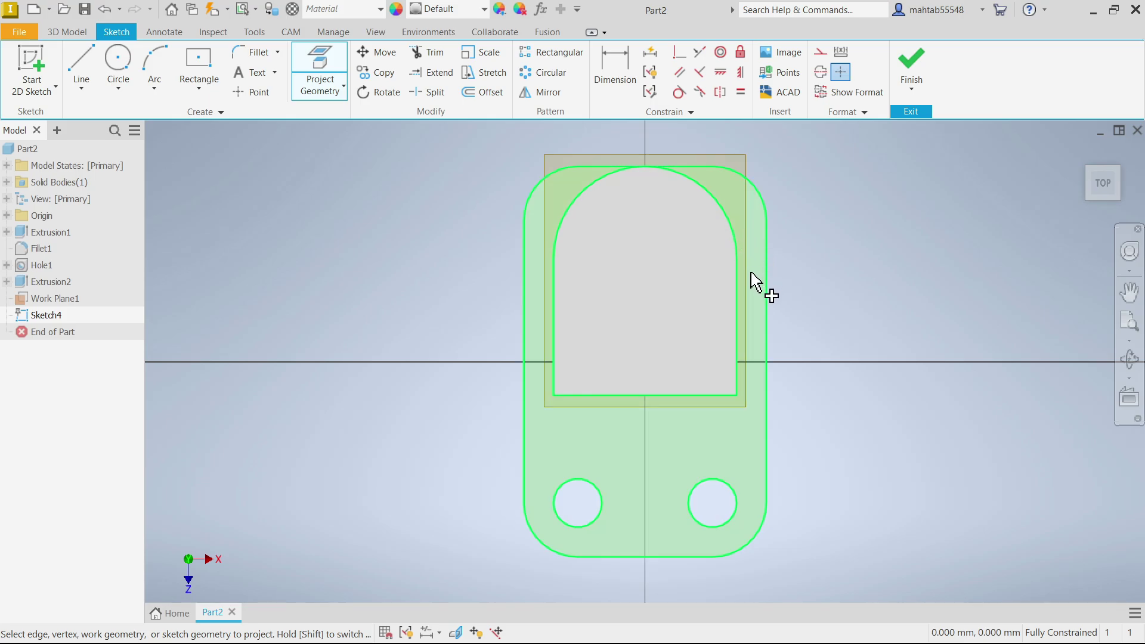
pyautogui.click(608, 403)
pyautogui.rightClick(327, 265)
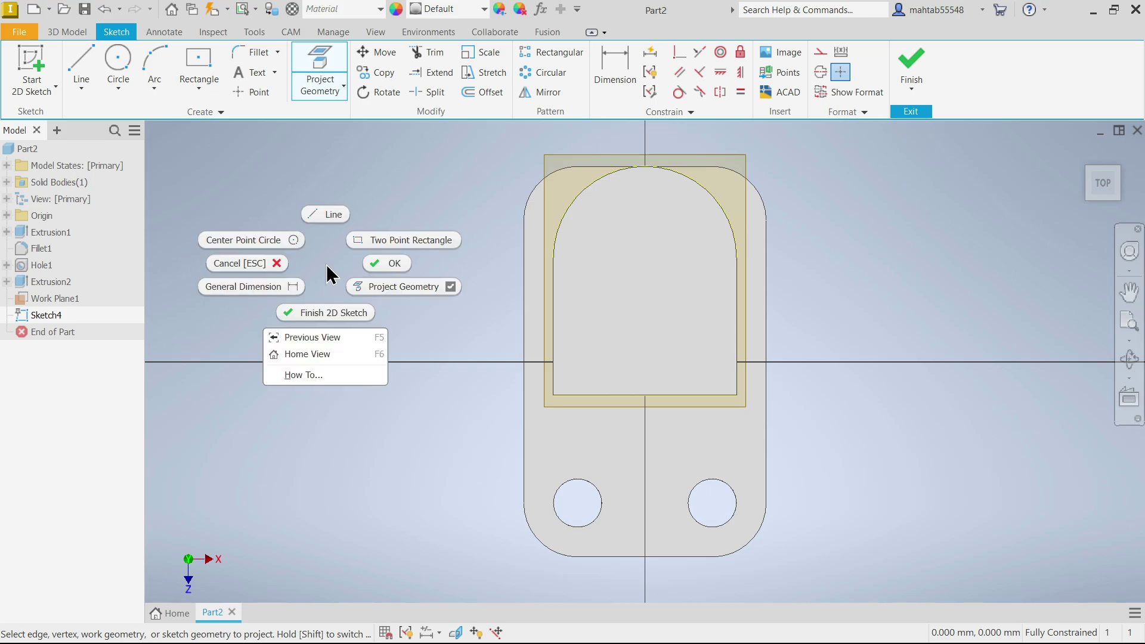
pyautogui.click(383, 263)
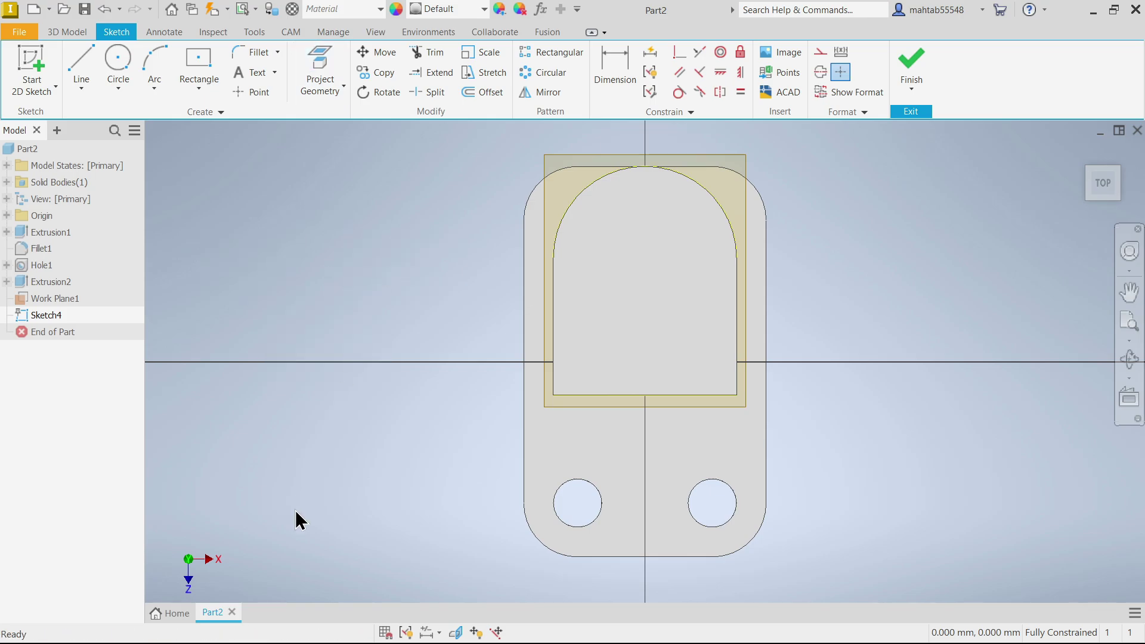
pyautogui.click(453, 634)
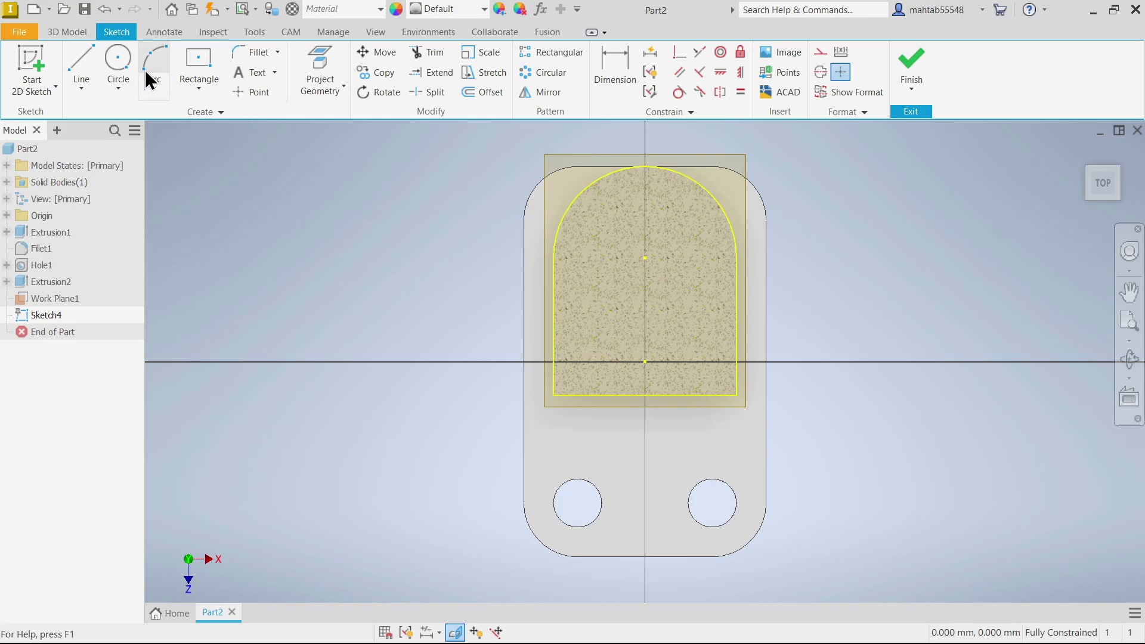
# Draw a horizontal line across the projected profile from its left edge to its right edge
pyautogui.click(73, 61)
pyautogui.scroll(2, 595, 265)
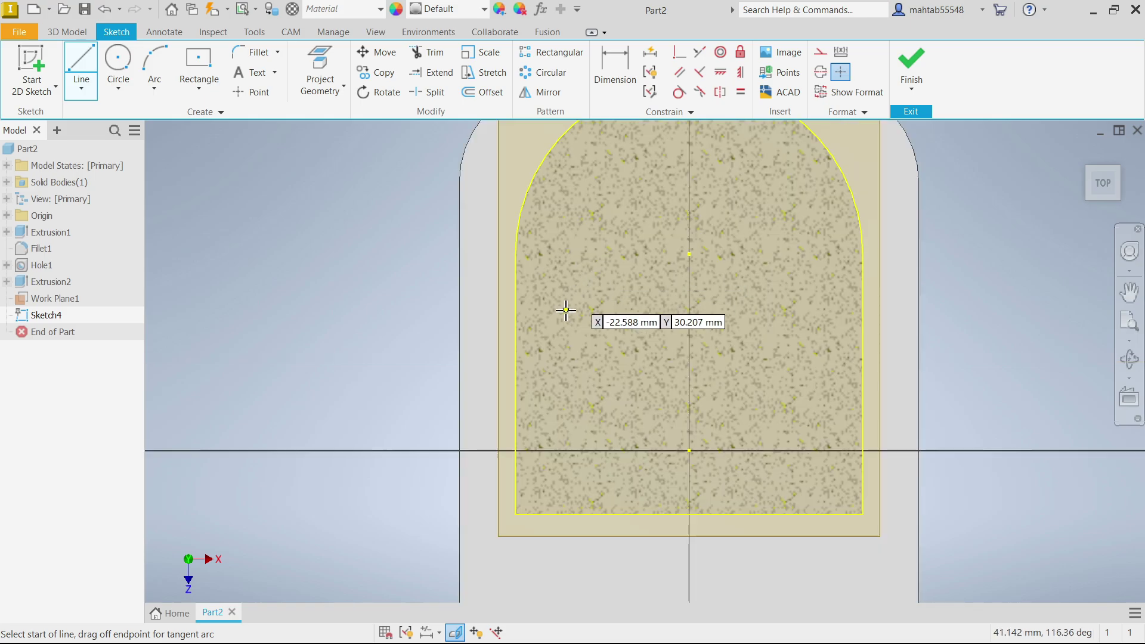
pyautogui.click(516, 392)
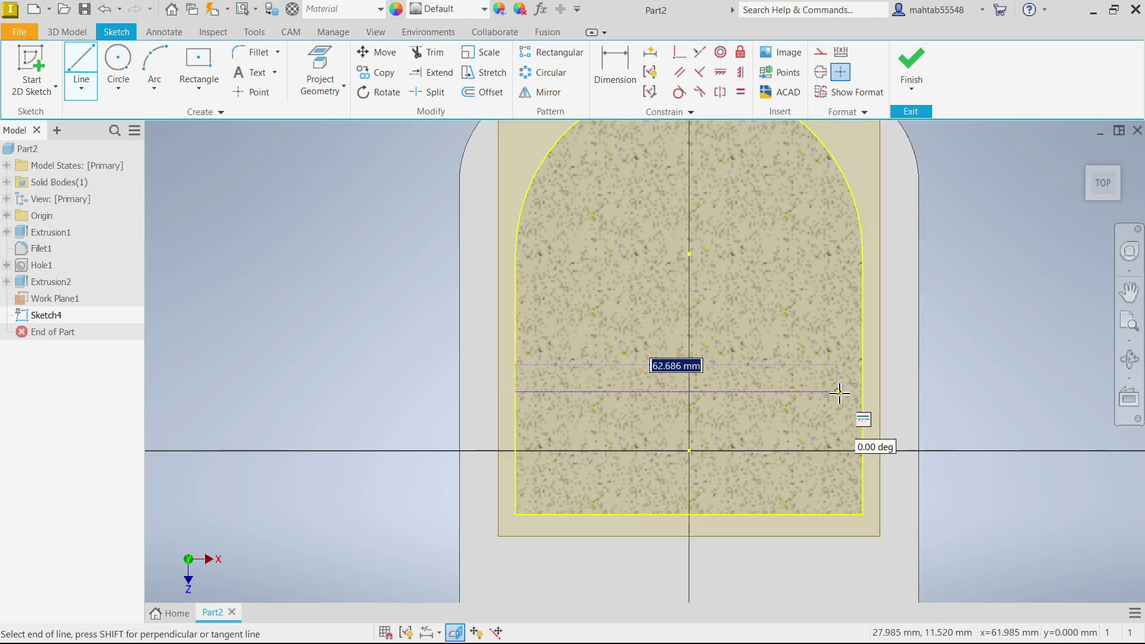
pyautogui.doubleClick(863, 392)
pyautogui.rightClick(983, 324)
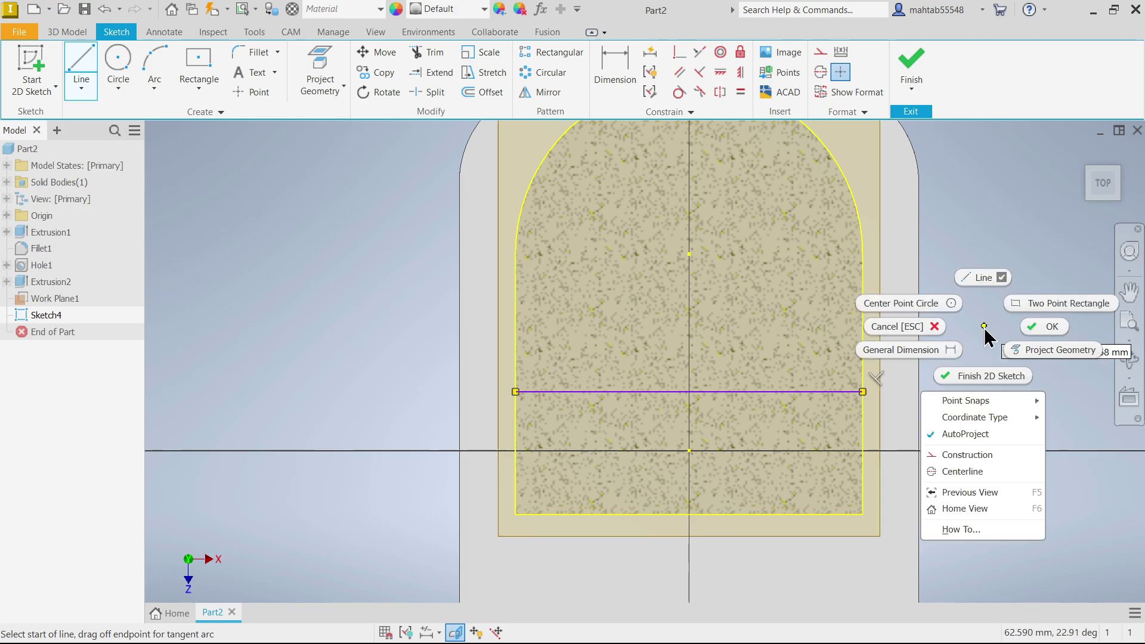
pyautogui.click(1028, 328)
# Dimension the line 20 mm from the profile's bottom edge and finish the sketch
pyautogui.click(606, 96)
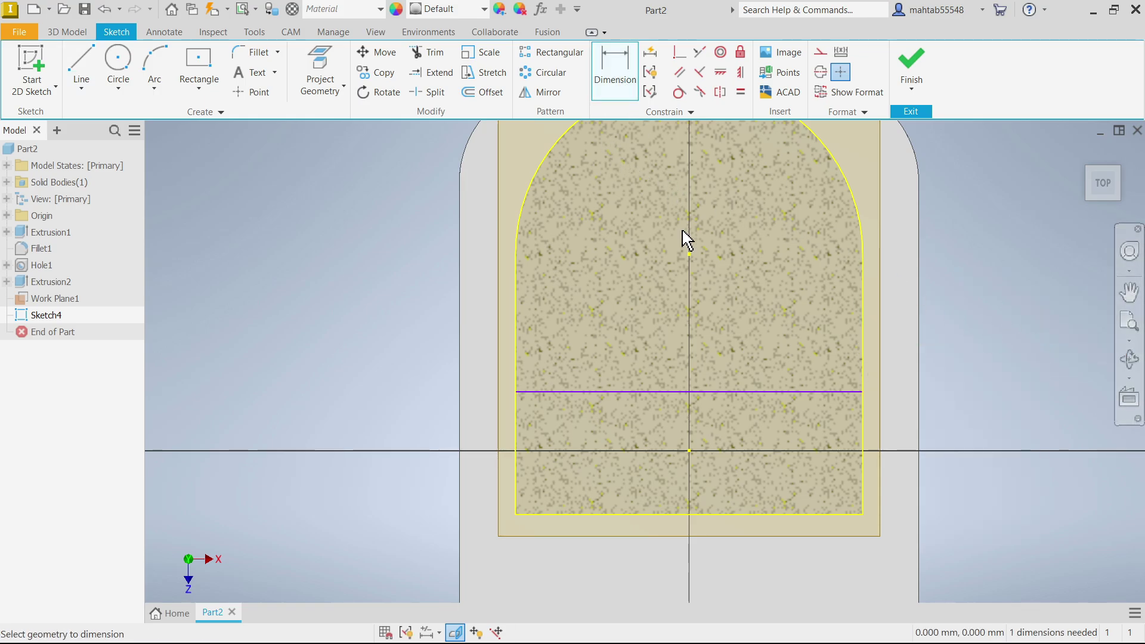
pyautogui.click(742, 393)
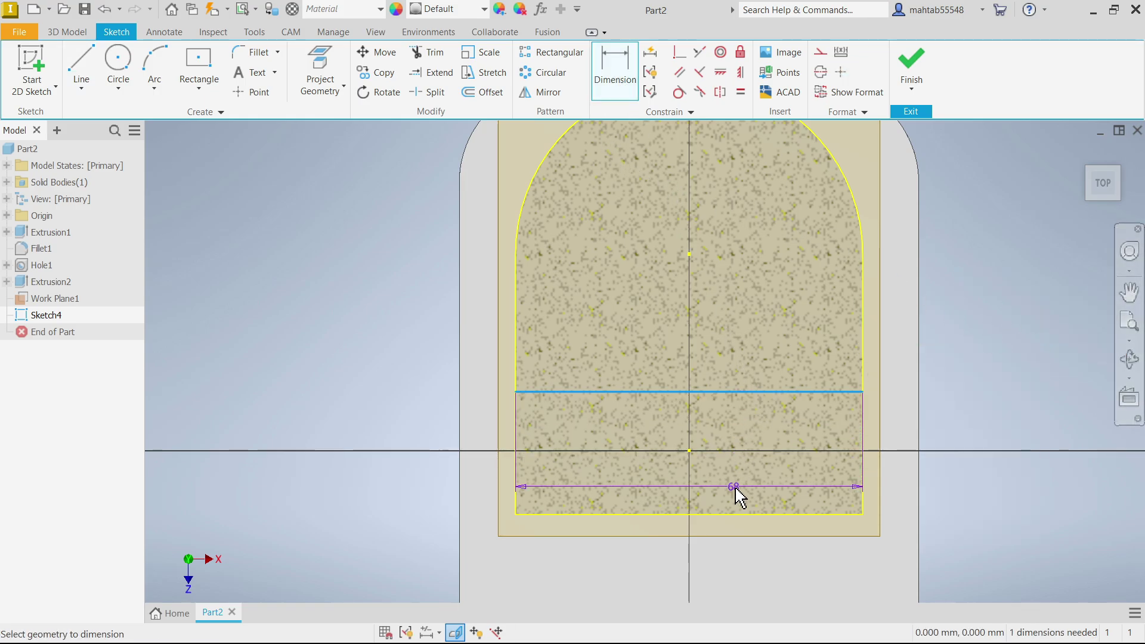
pyautogui.click(738, 516)
pyautogui.click(430, 477)
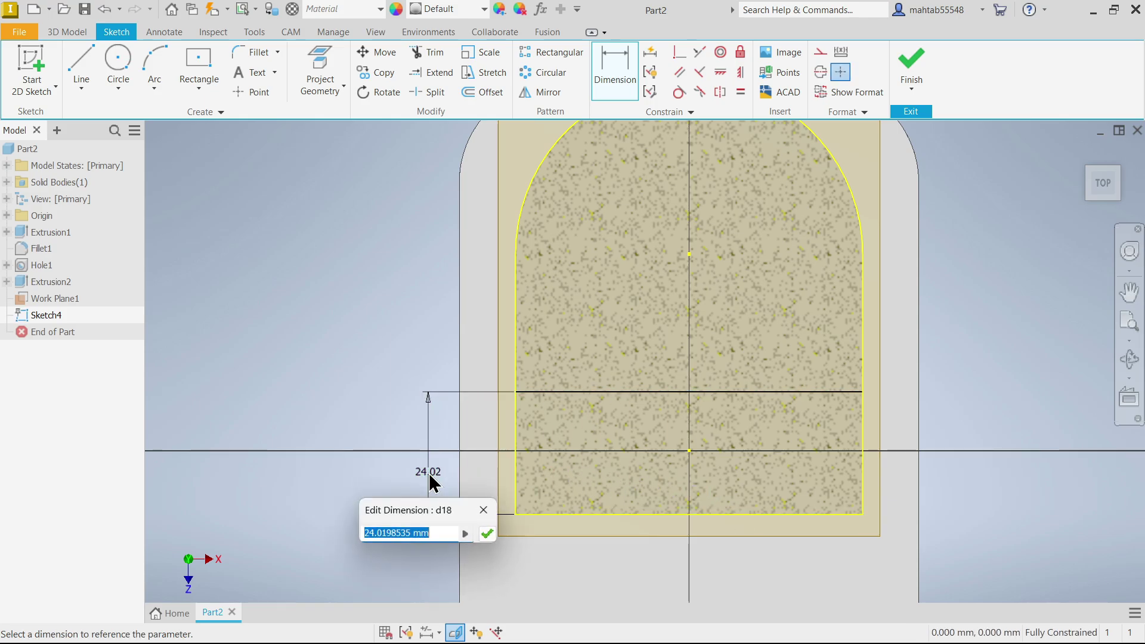
pyautogui.write('20')
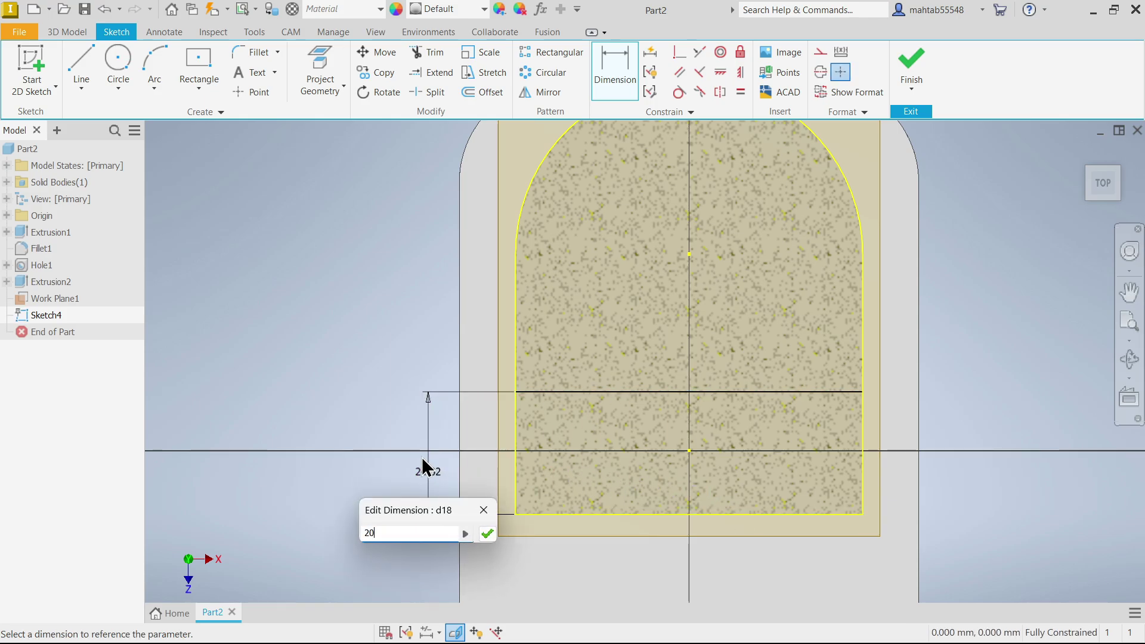
pyautogui.click(488, 534)
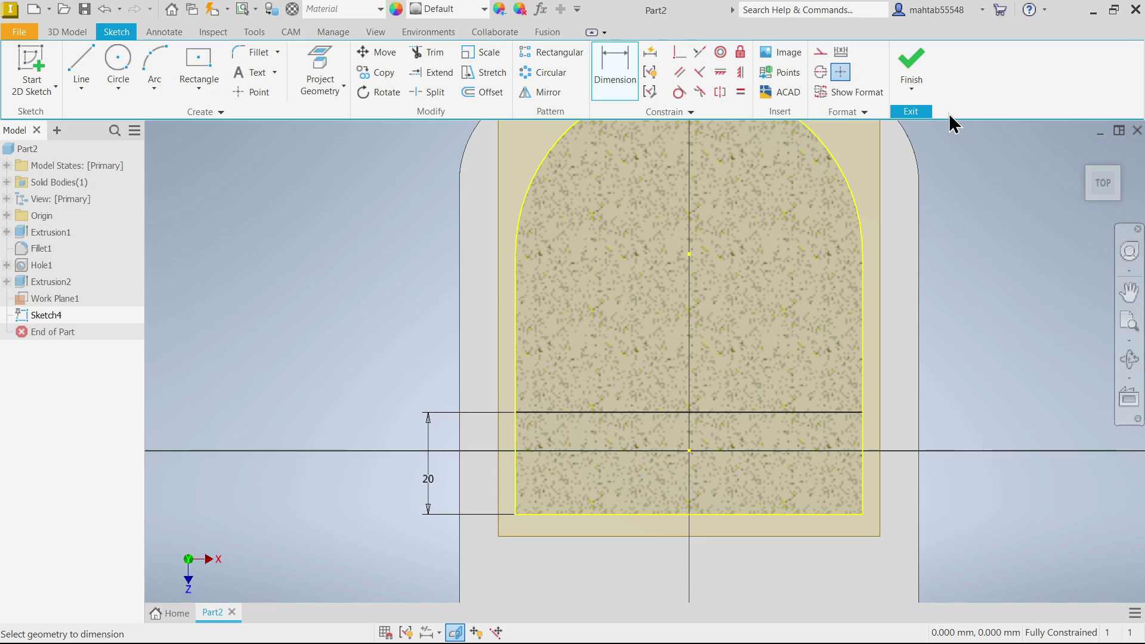
pyautogui.click(912, 59)
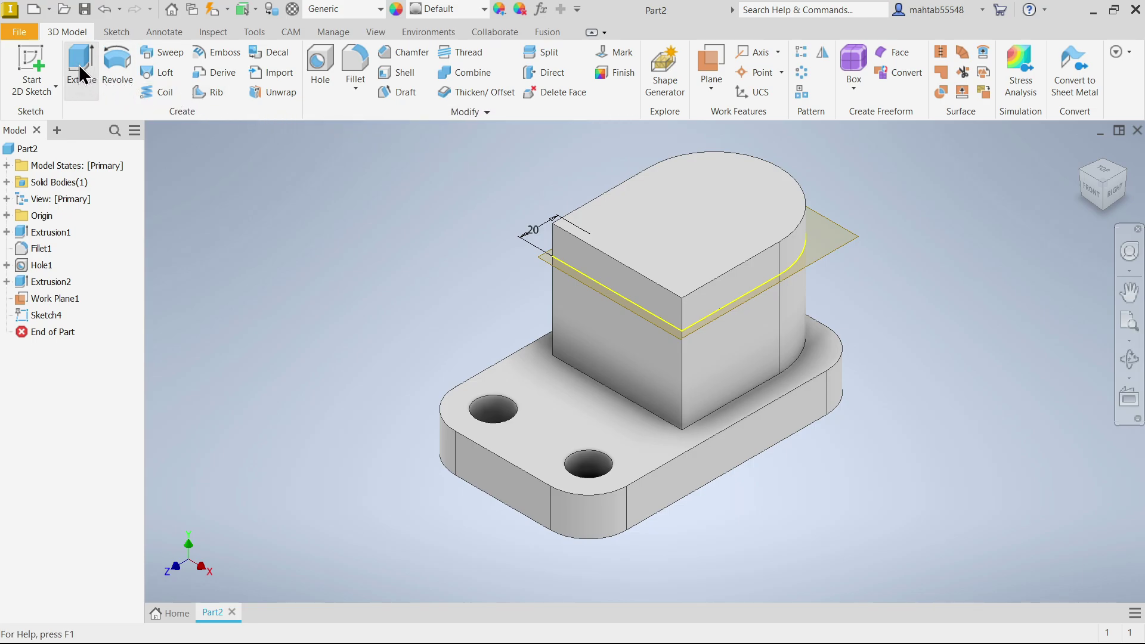
# Start an extrusion and select only the single D-shaped Sketch4 profile
pyautogui.click(79, 65)
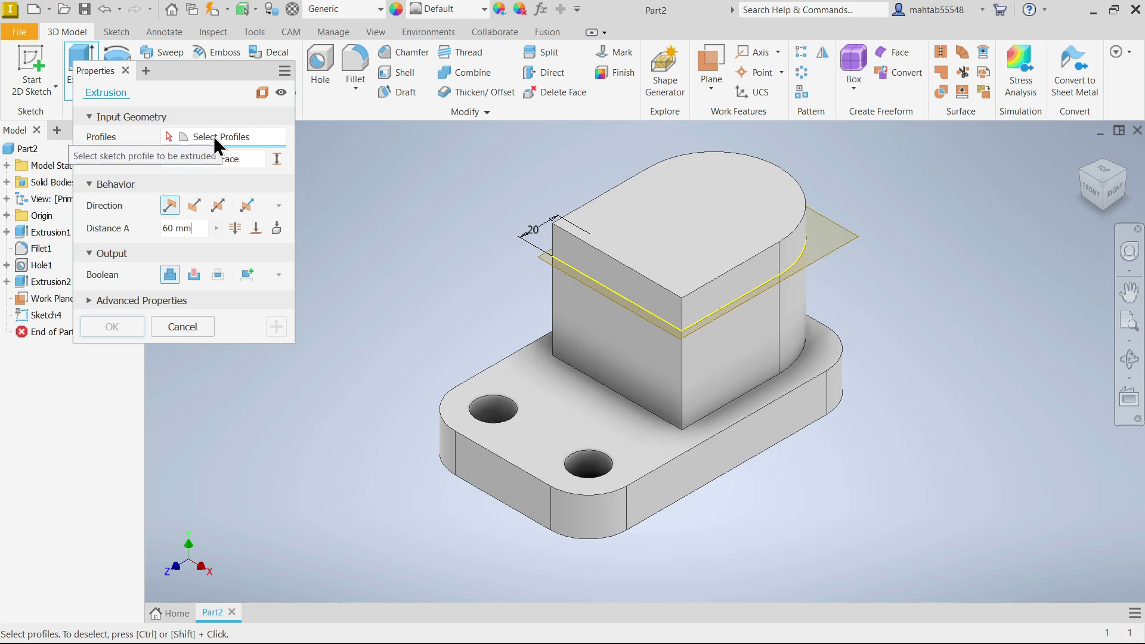
pyautogui.click(794, 279)
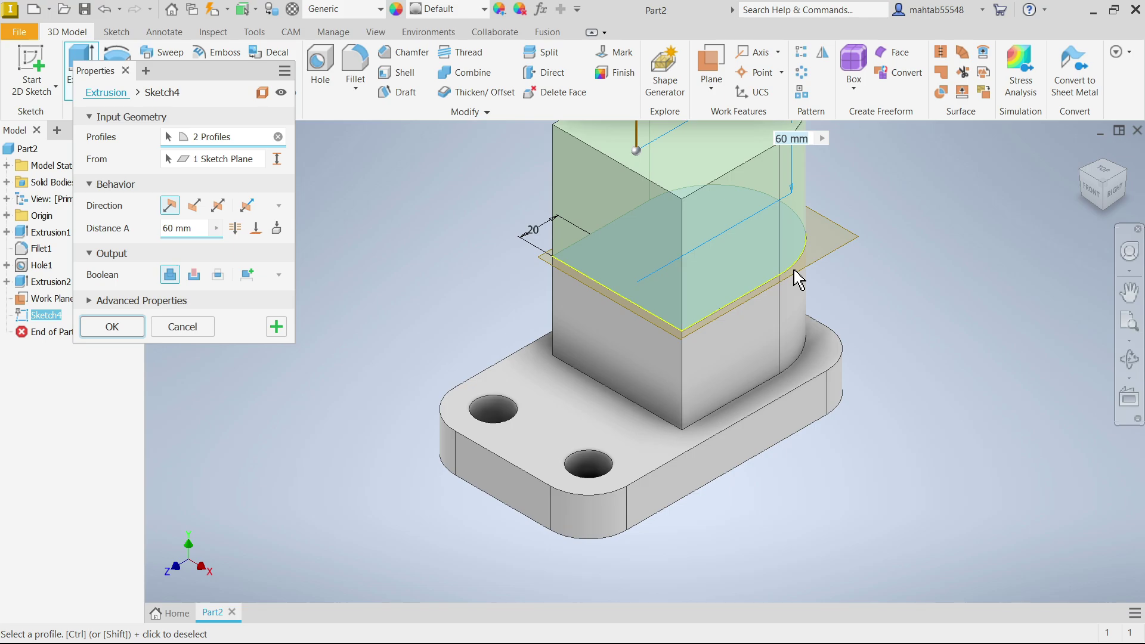
pyautogui.scroll(-1, 758, 274)
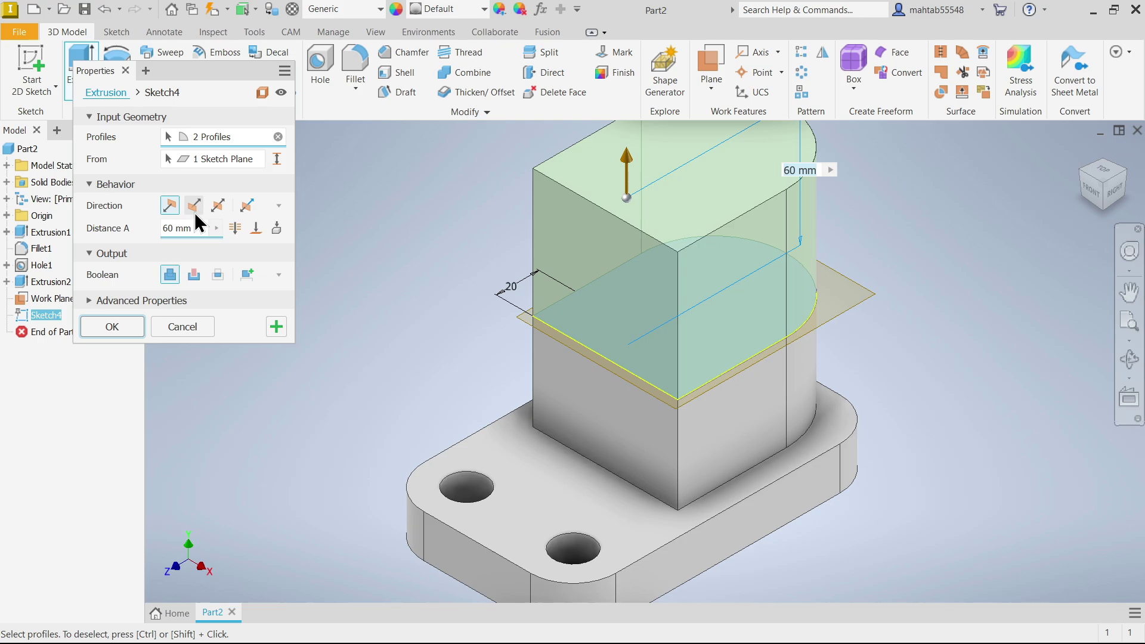
pyautogui.click(278, 137)
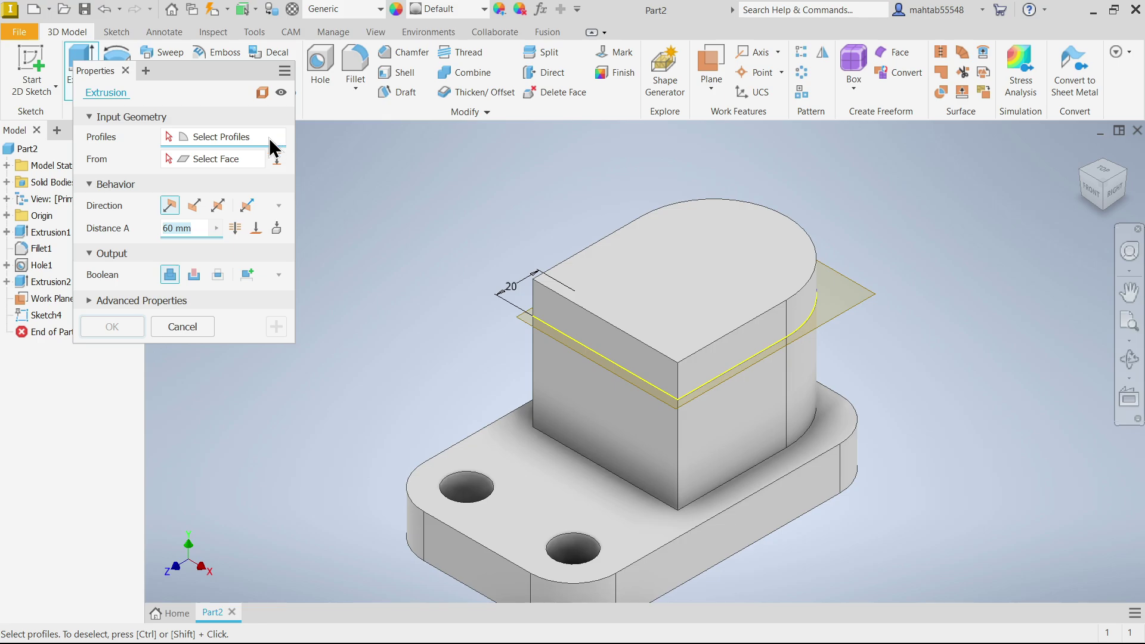
pyautogui.click(775, 327)
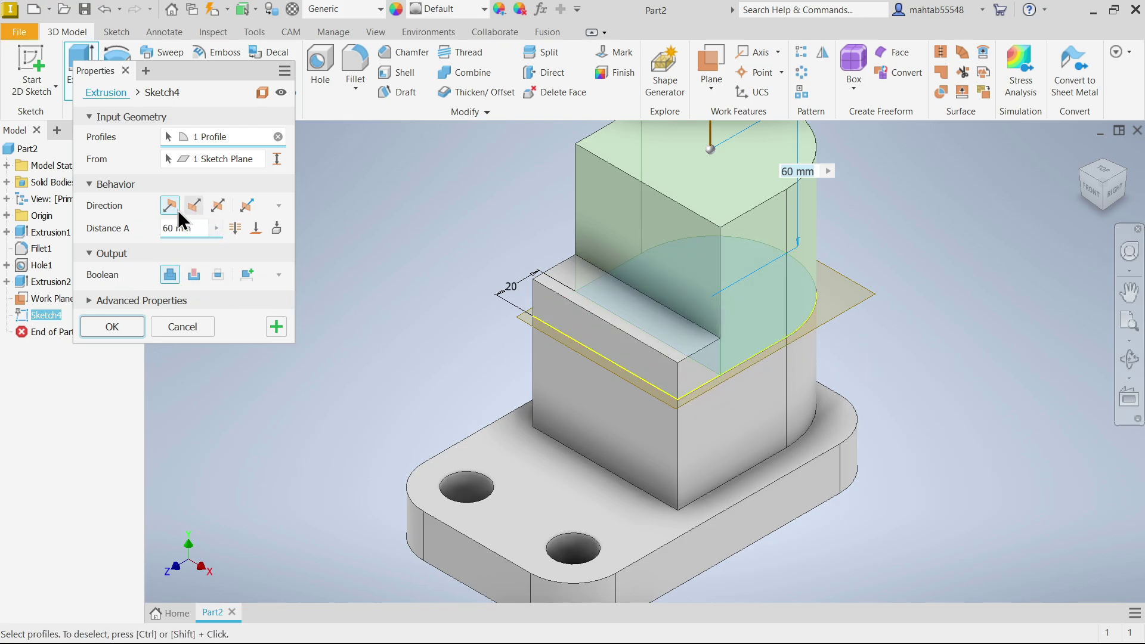
# Set the extrusion to Cut with 30 mm depth, creating Extrusion3
pyautogui.click(194, 275)
pyautogui.press('F2')
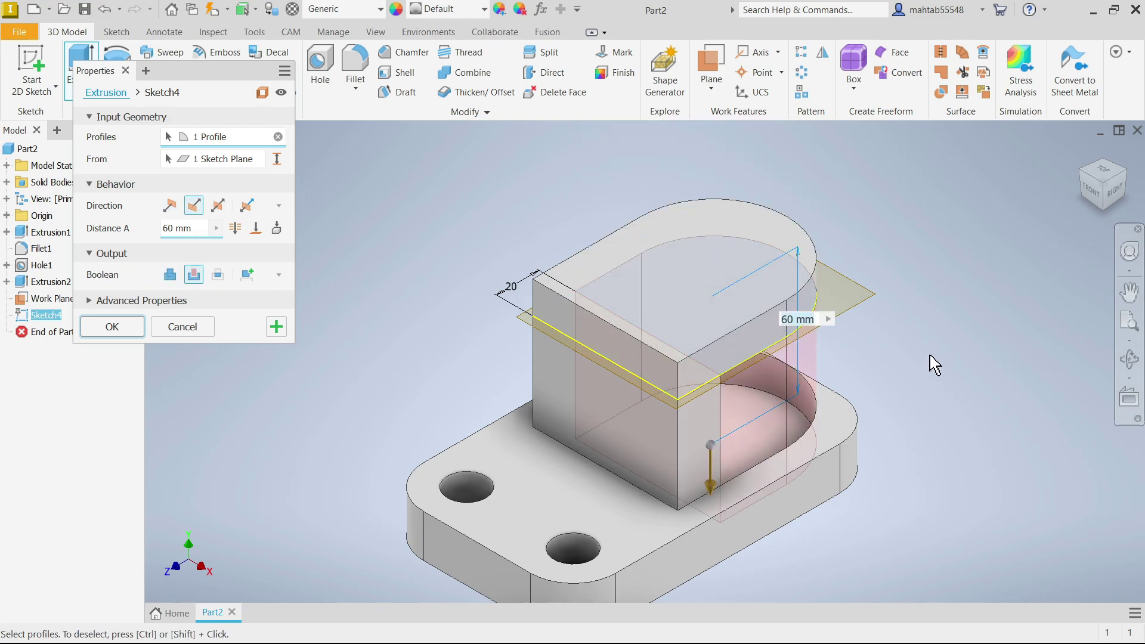
pyautogui.moveTo(928, 363); pyautogui.dragTo(807, 332)
pyautogui.press('F4')
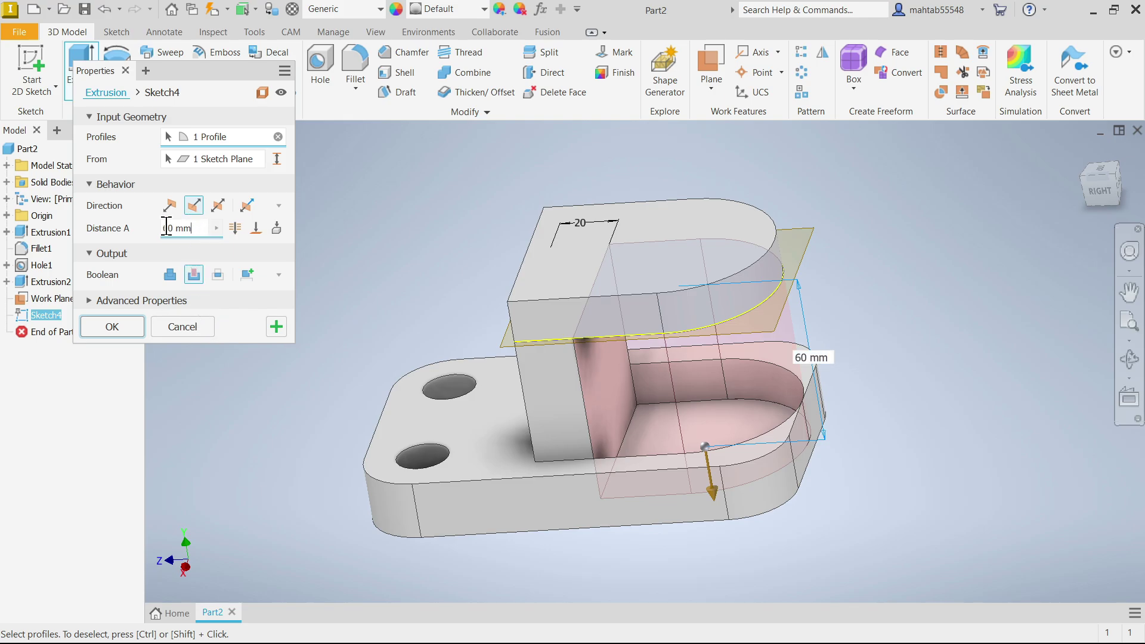
pyautogui.moveTo(194, 228); pyautogui.dragTo(141, 242)
pyautogui.write('30')
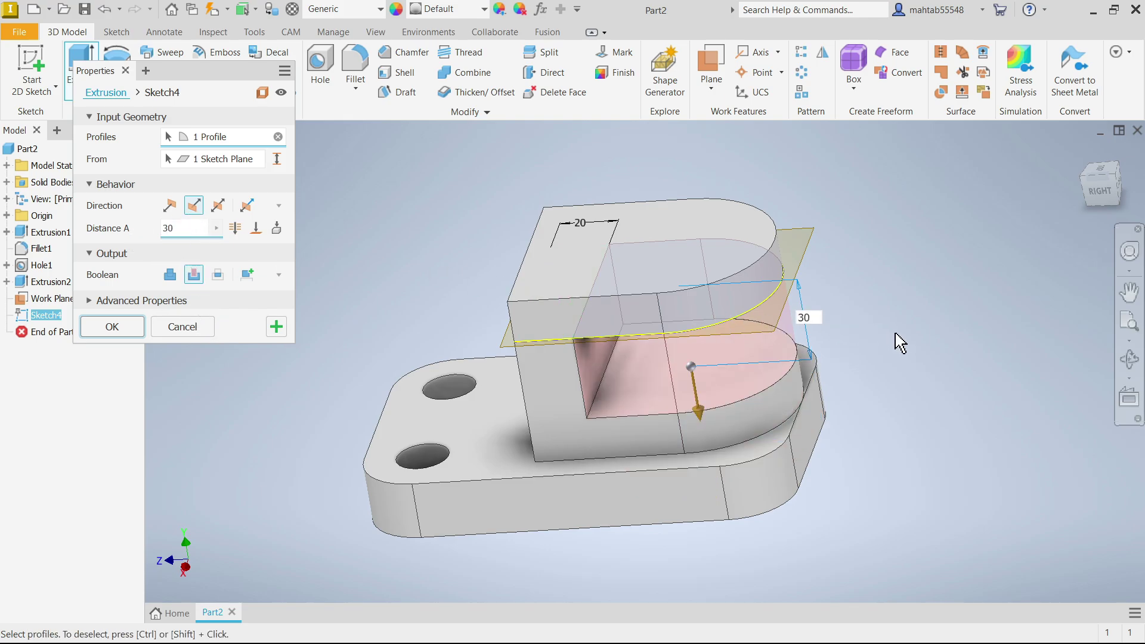
pyautogui.press('F4')
pyautogui.moveTo(892, 332)
pyautogui.mouseDown()
pyautogui.moveTo(887, 307)
pyautogui.moveTo(821, 328)
pyautogui.moveTo(877, 340)
pyautogui.mouseUp()
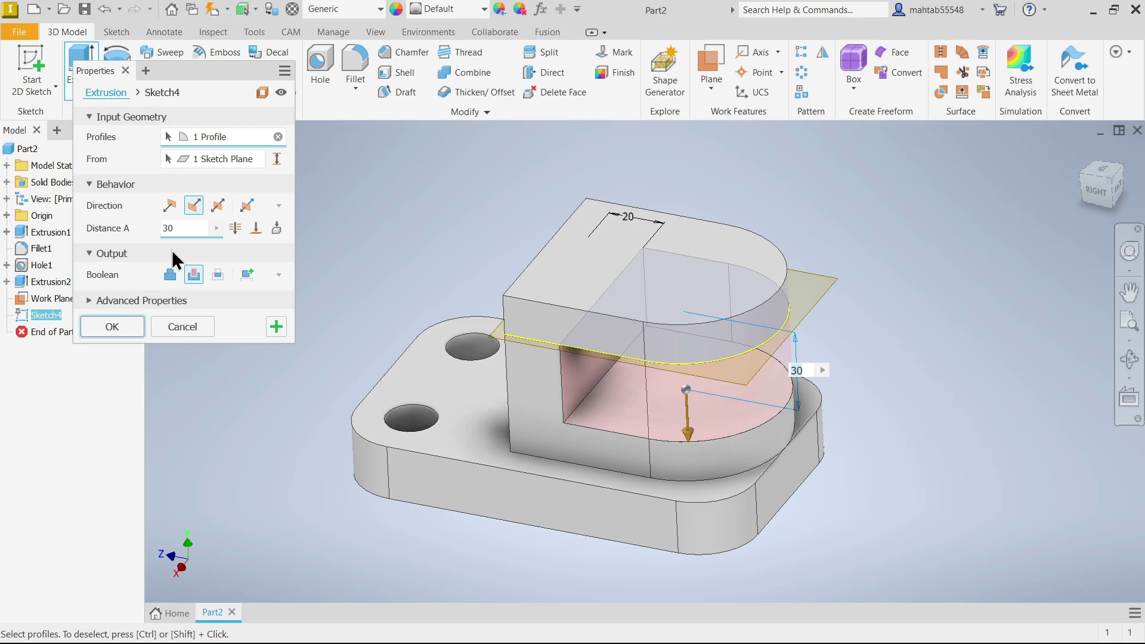
pyautogui.click(114, 328)
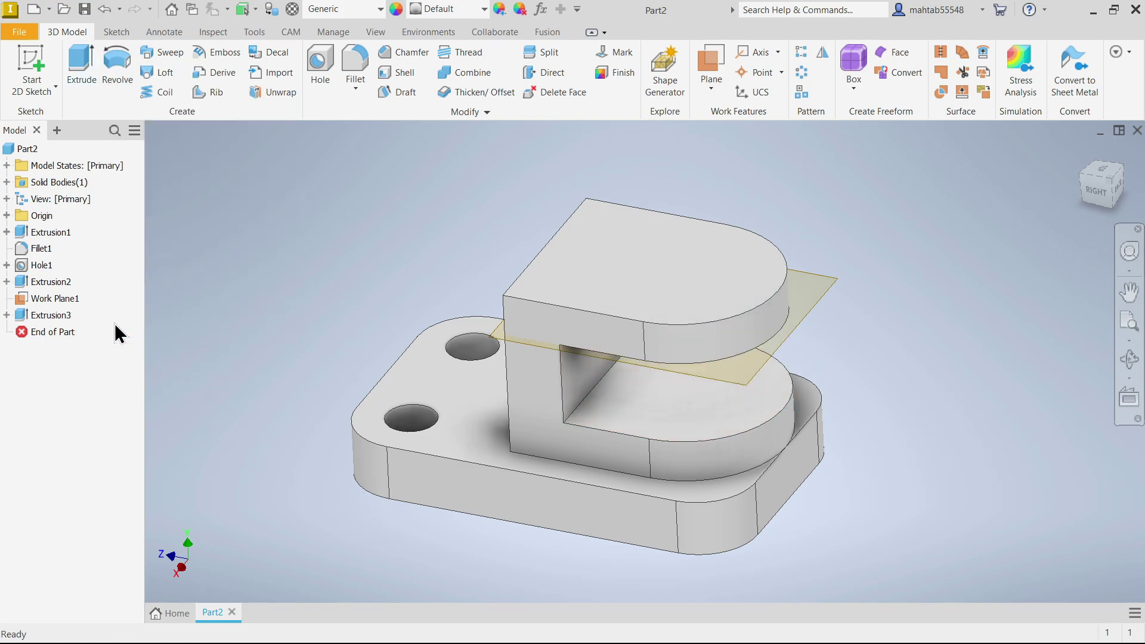
# Turn off Work Plane1's visibility from its viewport context menu
pyautogui.rightClick(828, 290)
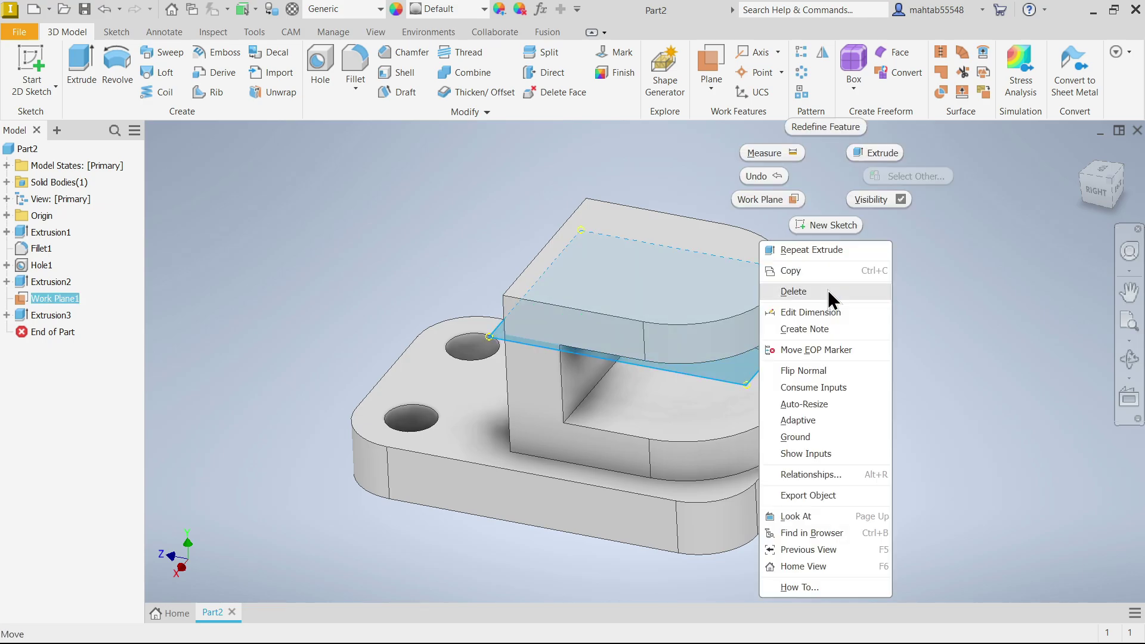
pyautogui.click(901, 200)
pyautogui.moveTo(882, 284); pyautogui.dragTo(864, 320, button='middle')
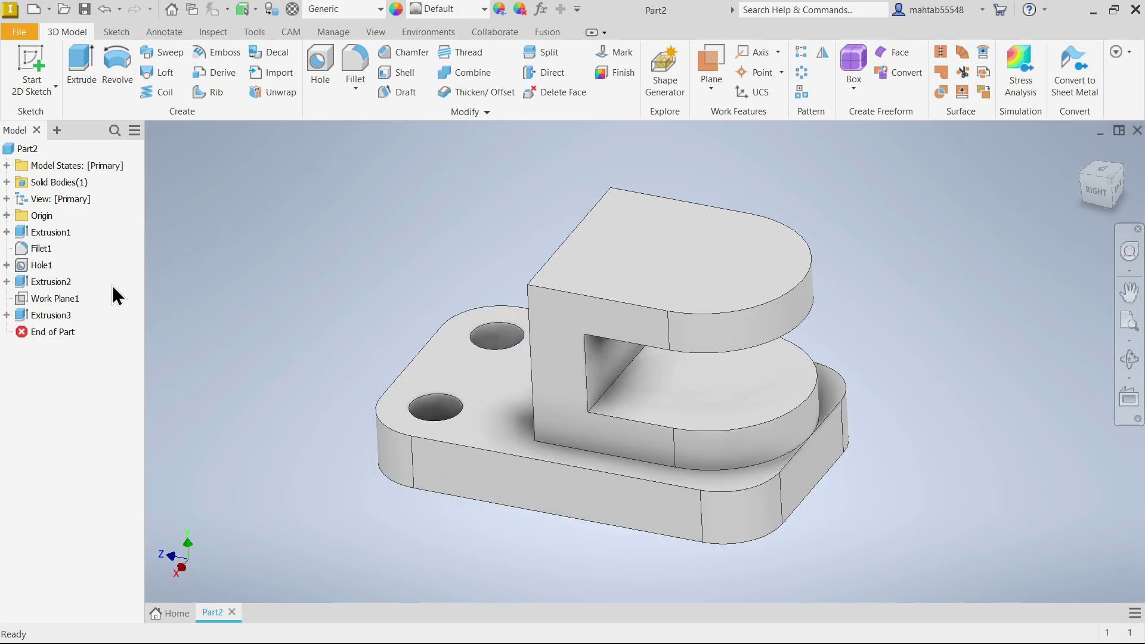
# Start a new 2D sketch on the Origin's YZ Plane
pyautogui.click(7, 216)
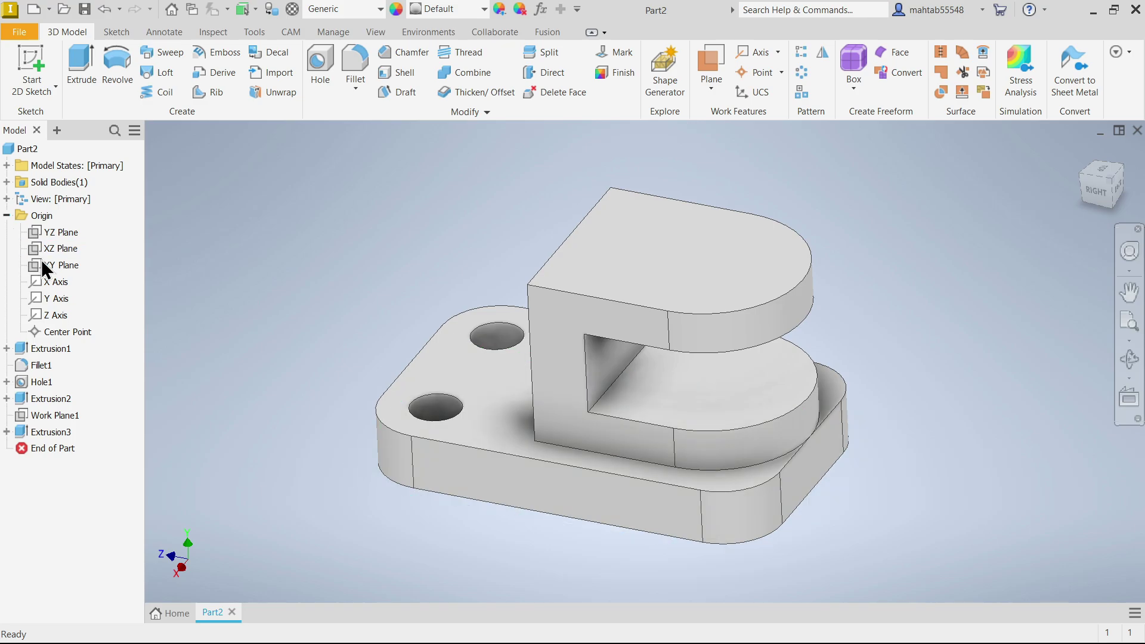
pyautogui.click(59, 234)
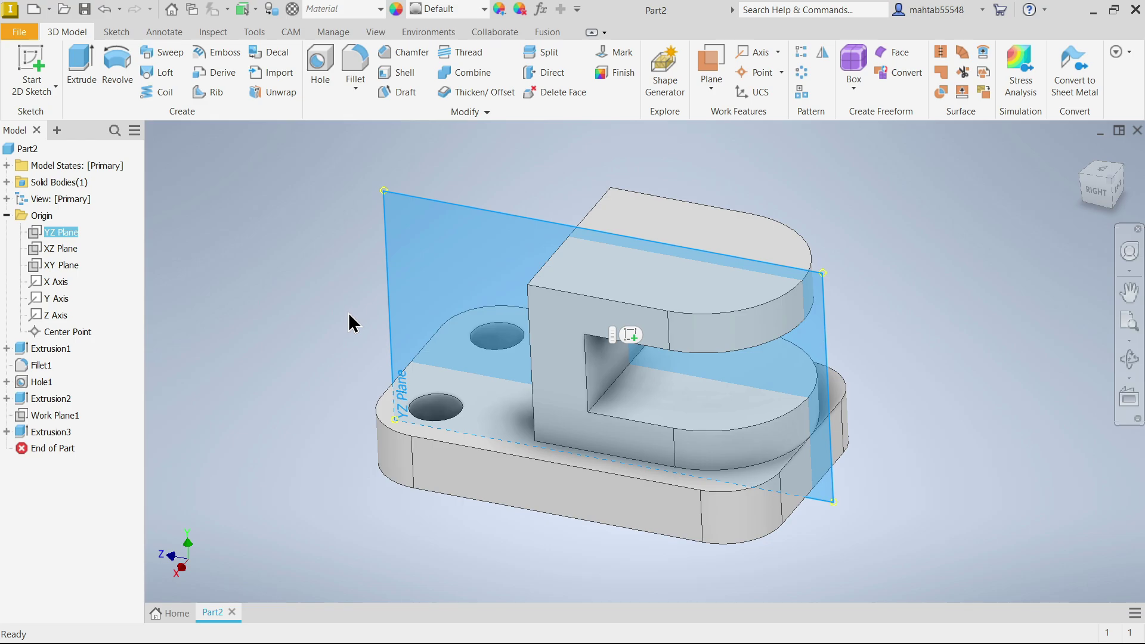
pyautogui.keyDown('shift'); pyautogui.moveTo(348, 314); pyautogui.dragTo(306, 323, button='middle'); pyautogui.keyUp('shift')
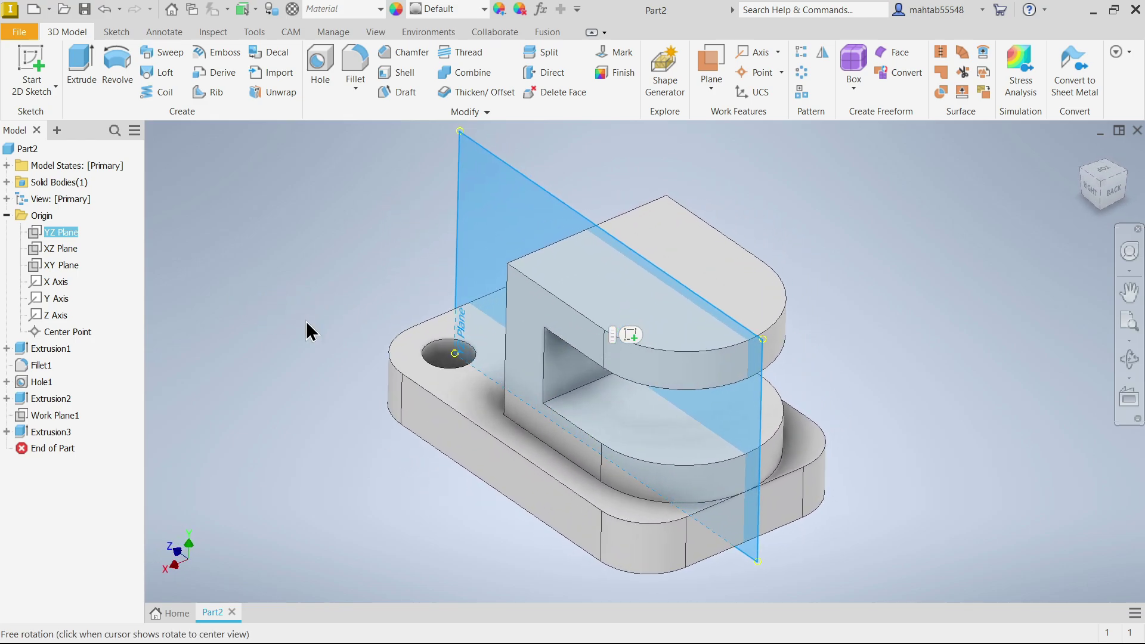
pyautogui.click(31, 56)
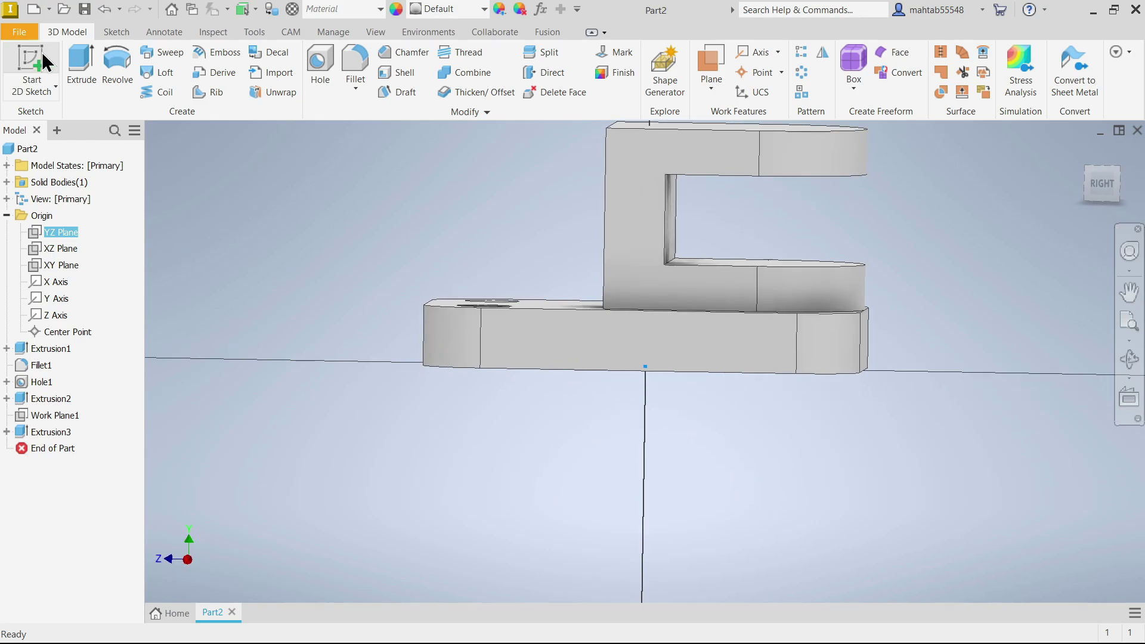
# Draw a diagonal line from near the upright's top corner down toward the base
pyautogui.click(78, 58)
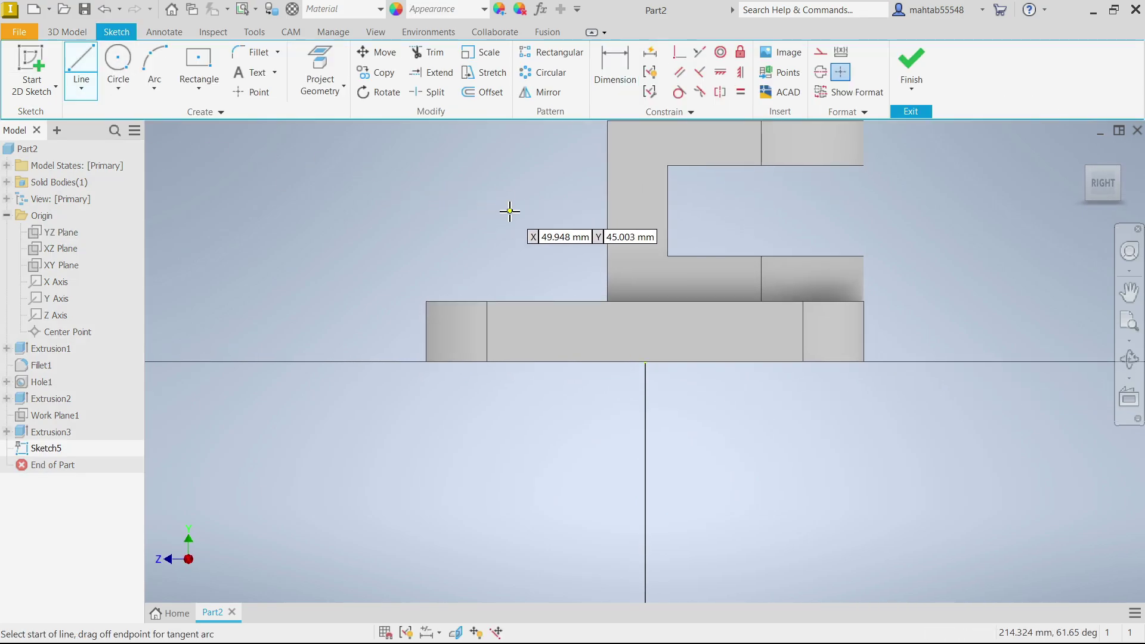
pyautogui.scroll(5, 557, 156)
pyautogui.click(564, 160)
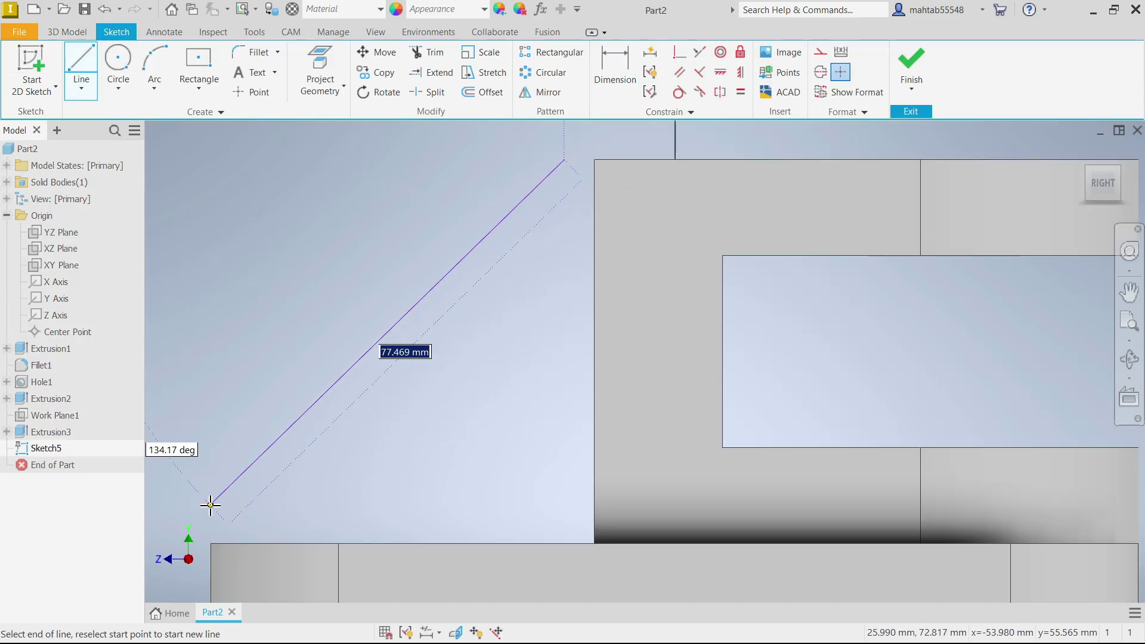
pyautogui.click(210, 505)
pyautogui.rightClick(336, 459)
pyautogui.click(385, 458)
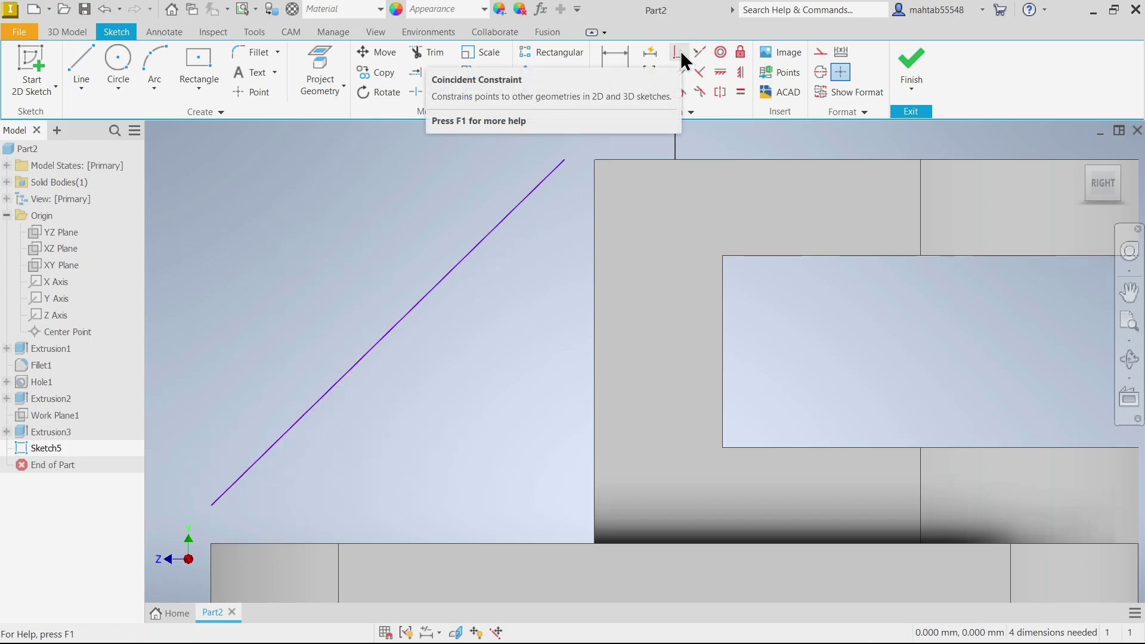
# Constrain the line's ends coincident with the upright's top corner and the base's top edge
pyautogui.click(680, 52)
pyautogui.click(566, 160)
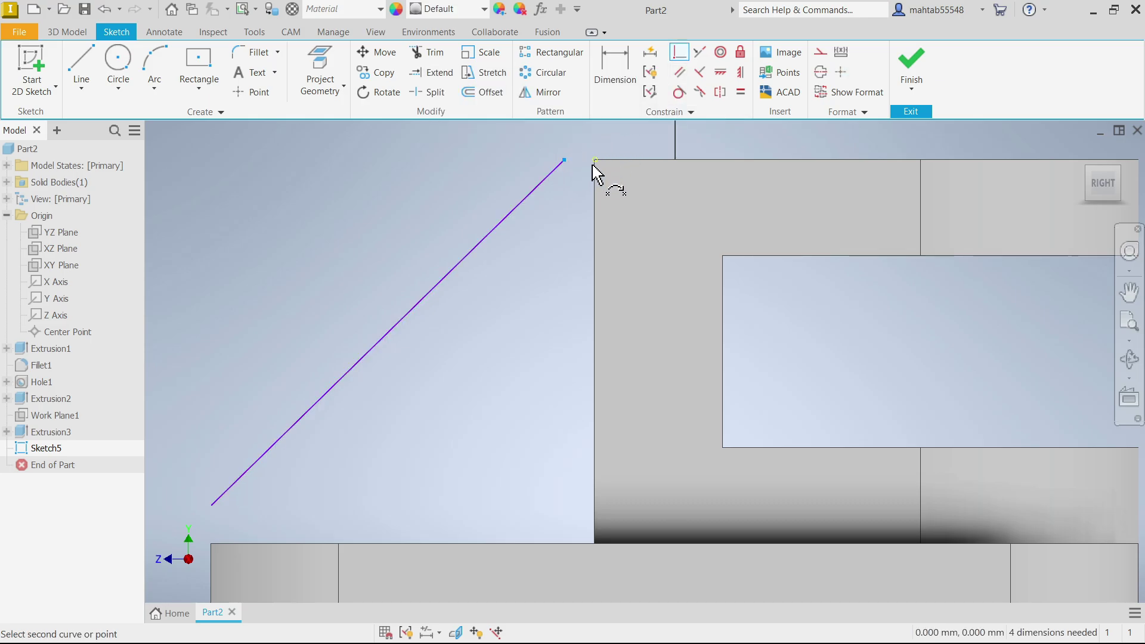
pyautogui.click(594, 161)
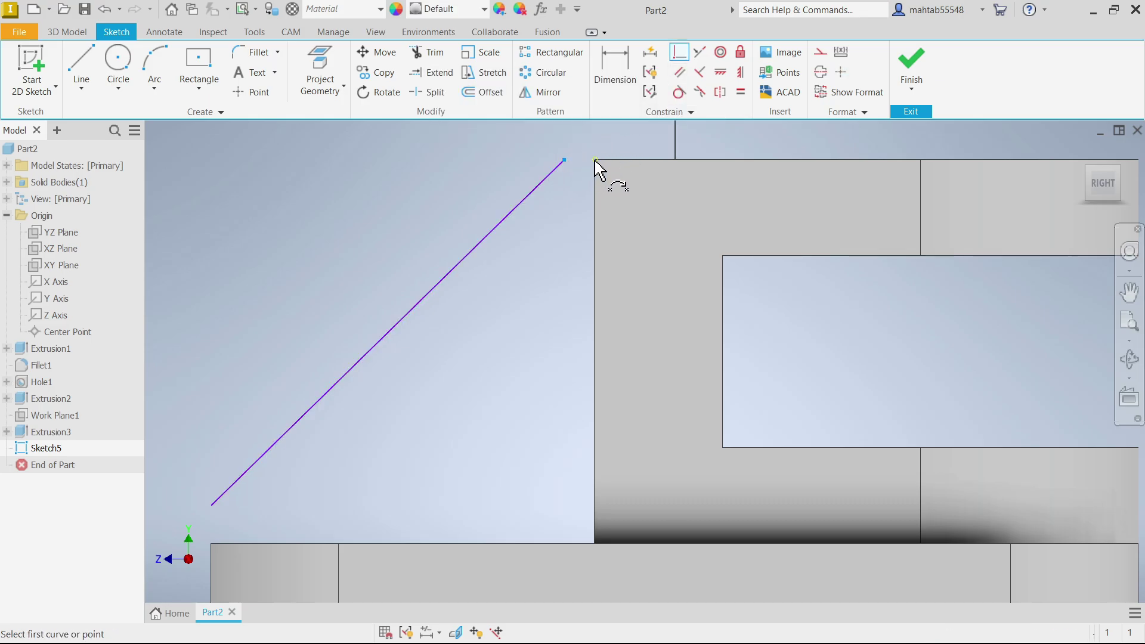
pyautogui.click(212, 510)
pyautogui.click(212, 544)
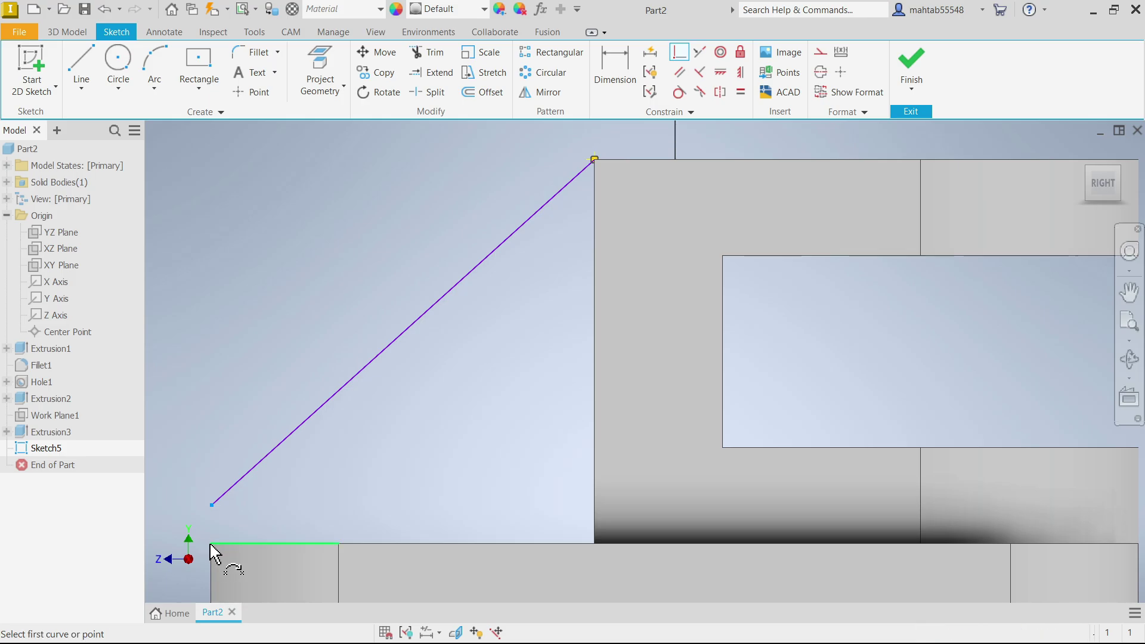
pyautogui.scroll(-3, 227, 542)
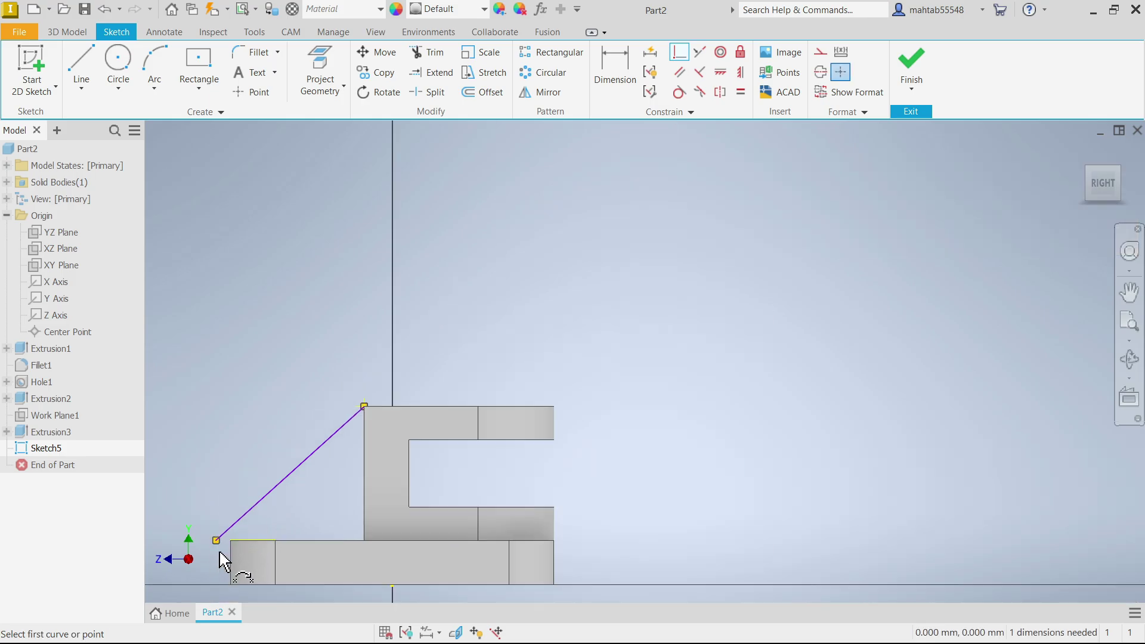
pyautogui.scroll(5, 224, 543)
pyautogui.rightClick(385, 370)
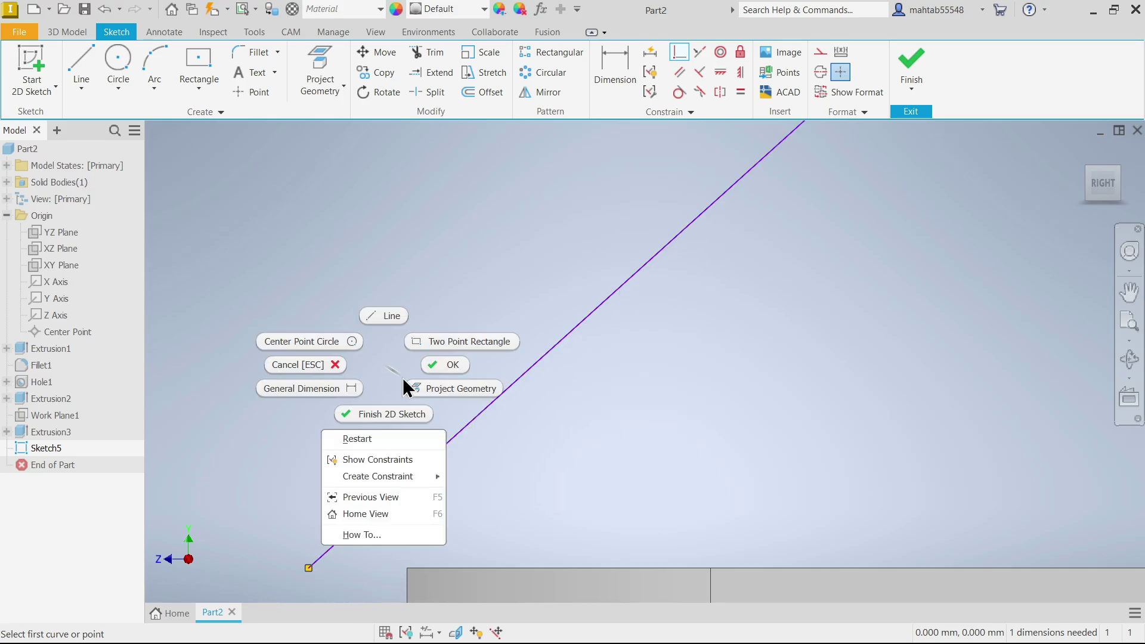
pyautogui.click(446, 365)
pyautogui.moveTo(309, 574)
pyautogui.mouseDown()
pyautogui.moveTo(418, 567)
pyautogui.moveTo(404, 570)
pyautogui.mouseUp()
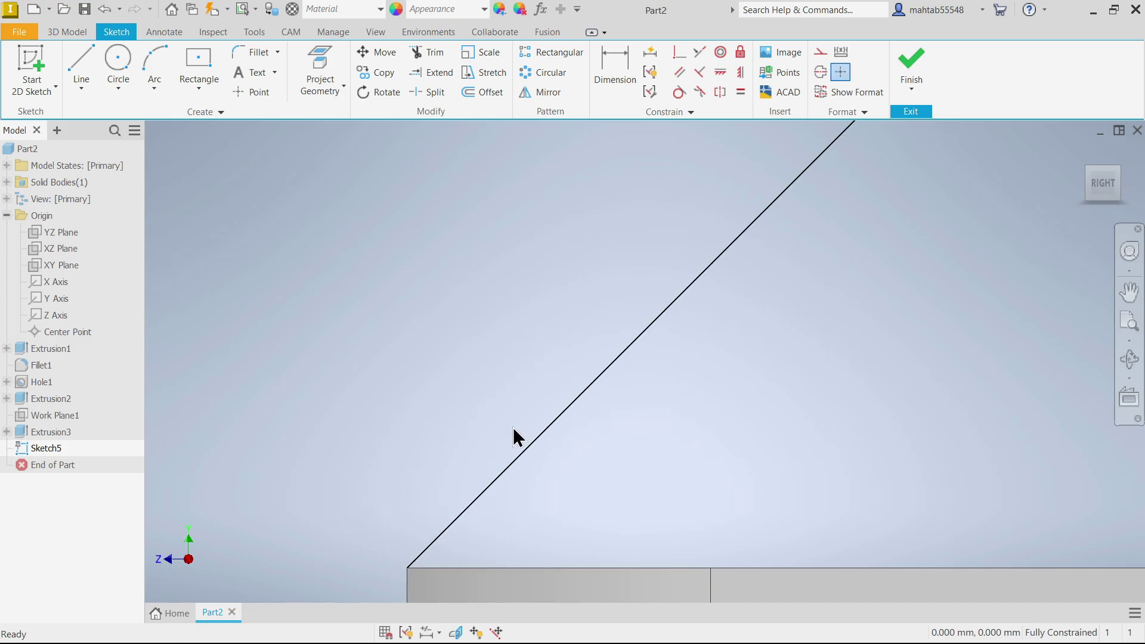
pyautogui.scroll(4, 551, 412)
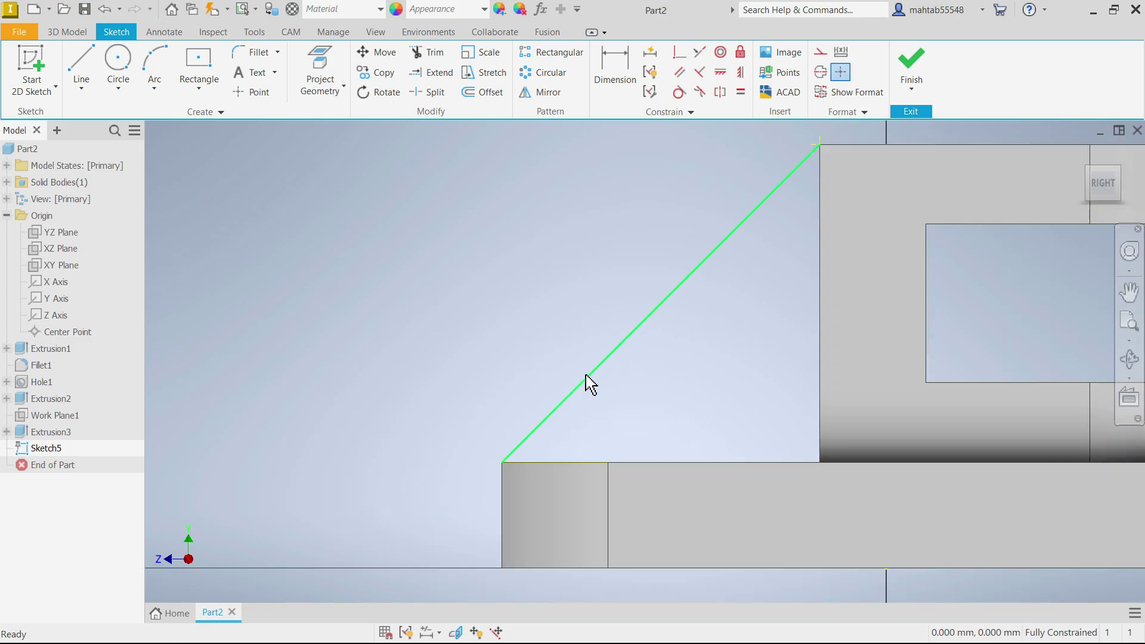
# Finish Sketch5 and create a 12 mm Rib1 along the line, parallel to the sketch plane
pyautogui.click(917, 67)
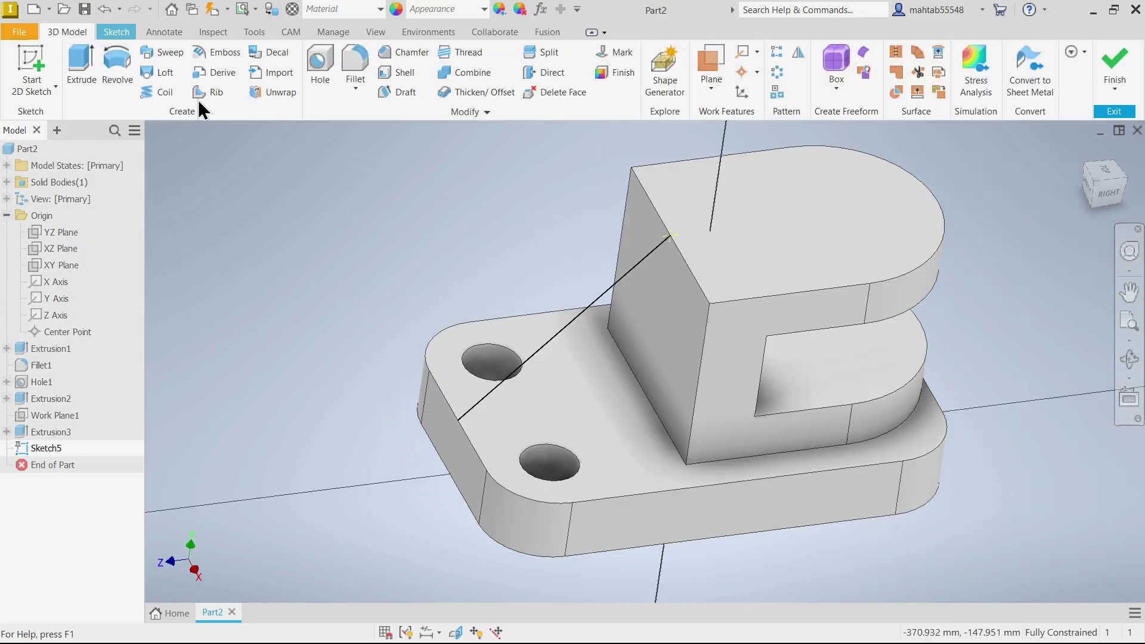
pyautogui.click(209, 93)
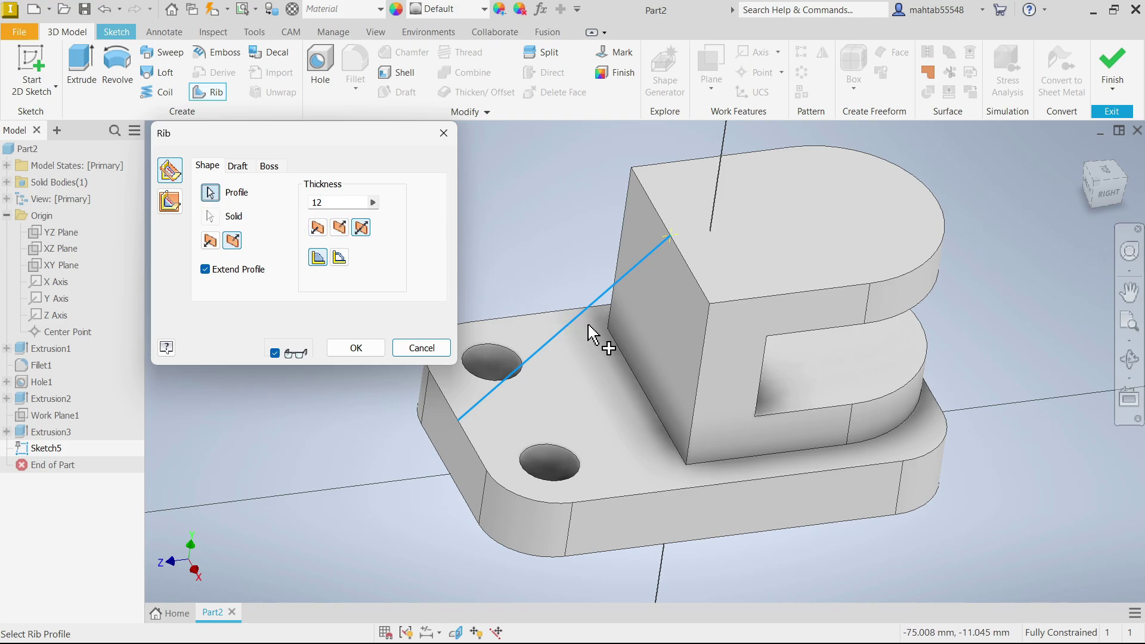
pyautogui.click(210, 192)
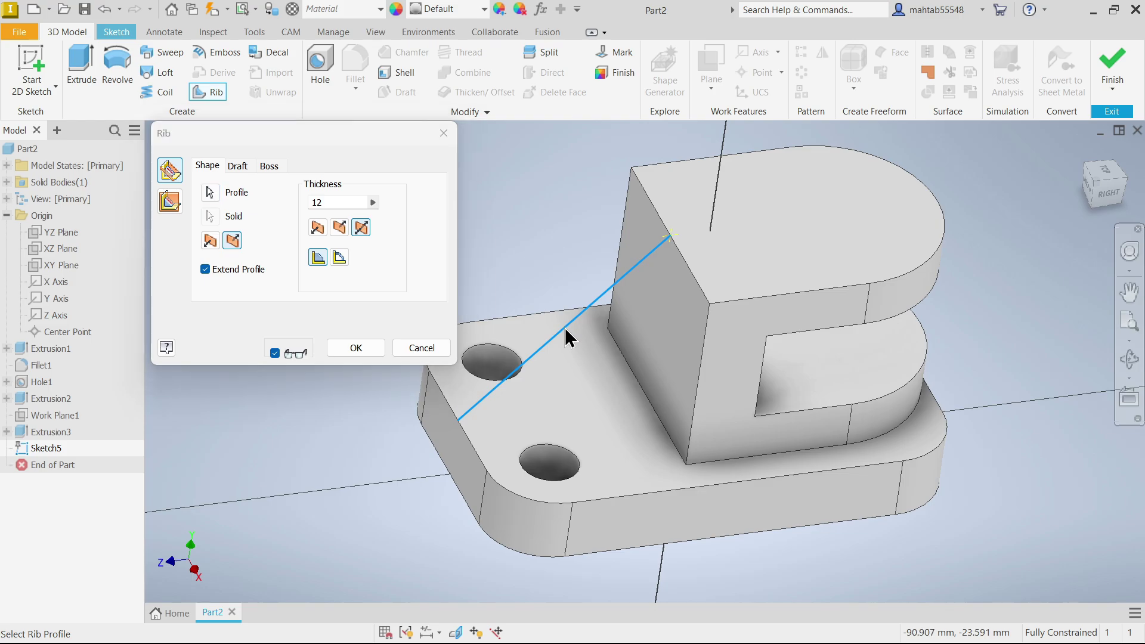
pyautogui.click(205, 270)
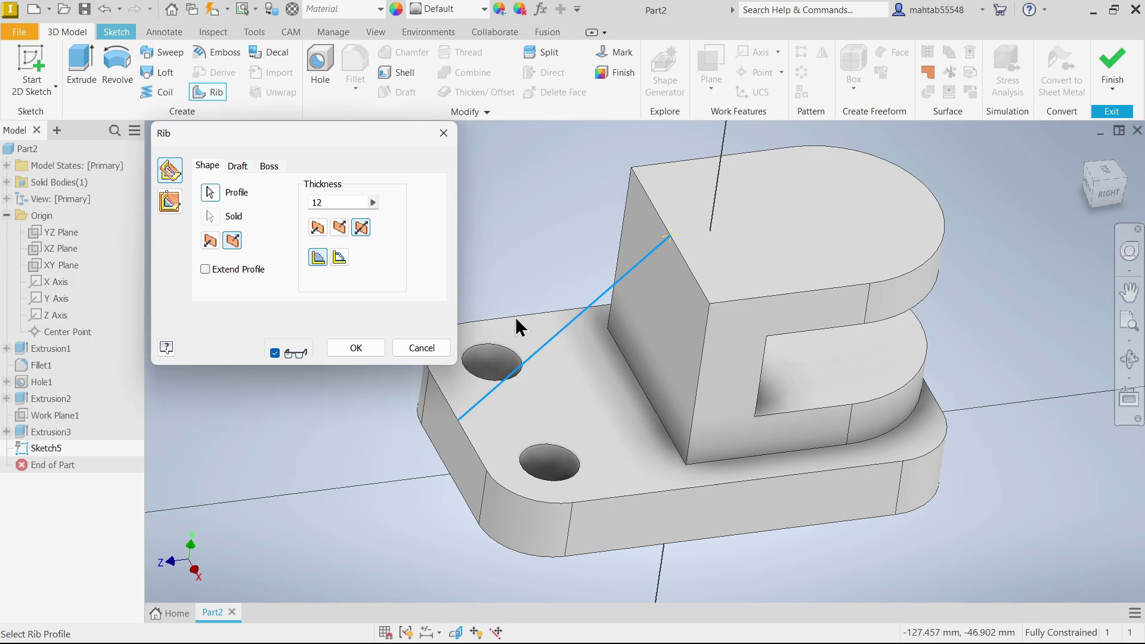
pyautogui.click(210, 242)
pyautogui.click(165, 202)
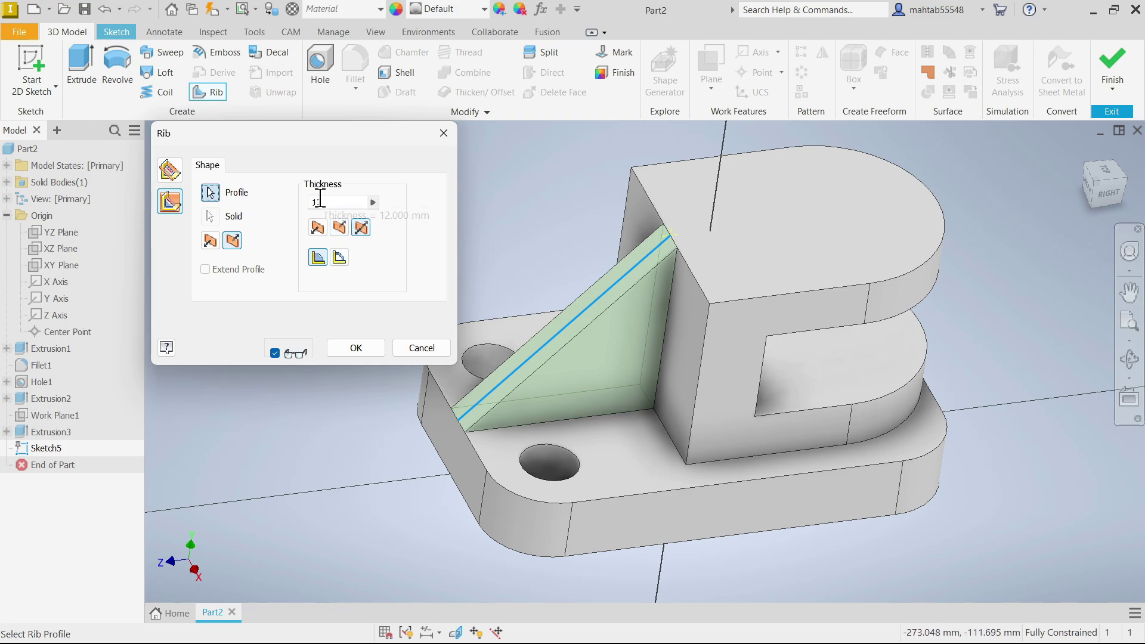
pyautogui.click(360, 349)
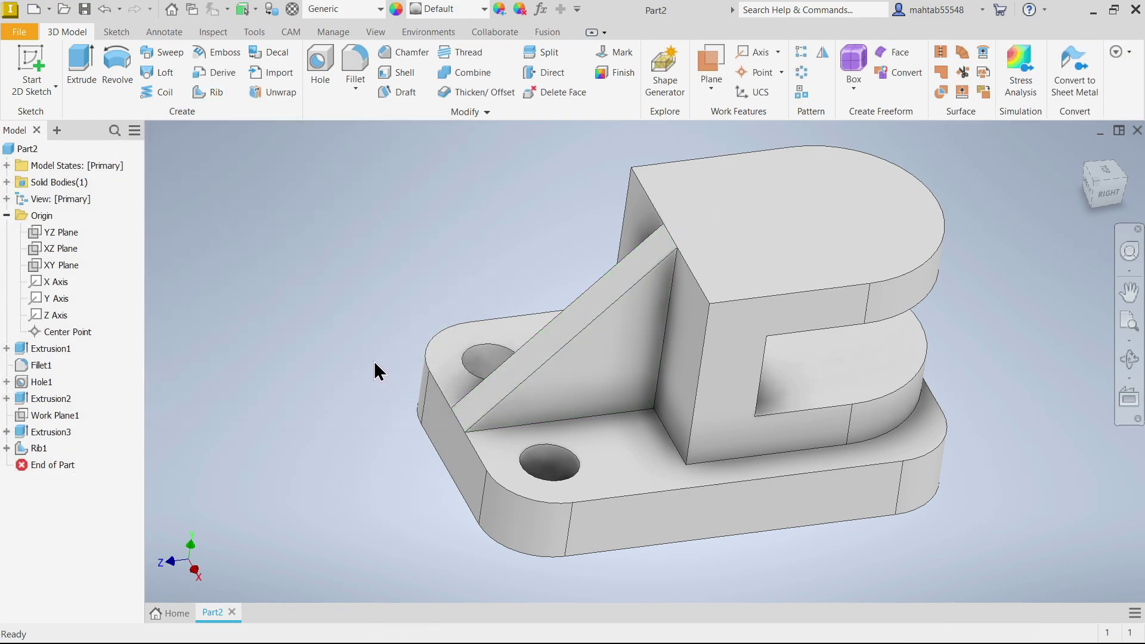
pyautogui.moveTo(374, 362)
pyautogui.keyDown('shift'); pyautogui.mouseDown(button='middle')
pyautogui.moveTo(289, 322)
pyautogui.moveTo(304, 294)
pyautogui.moveTo(327, 335)
pyautogui.moveTo(384, 353)
pyautogui.moveTo(370, 350)
pyautogui.mouseUp(button='middle'); pyautogui.keyUp('shift')
# Check the Exercise 30 drawing's 145 mm dimension and title block, then minimise Photos
pyautogui.hotkey('alt', 'Tab')
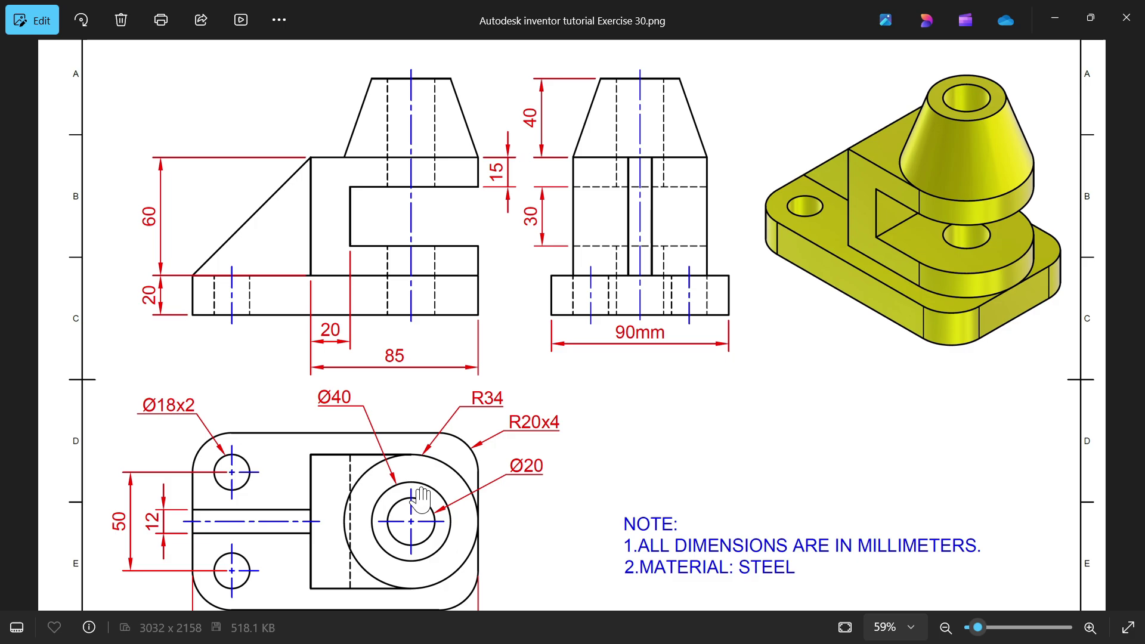
pyautogui.scroll(-1, 418, 521)
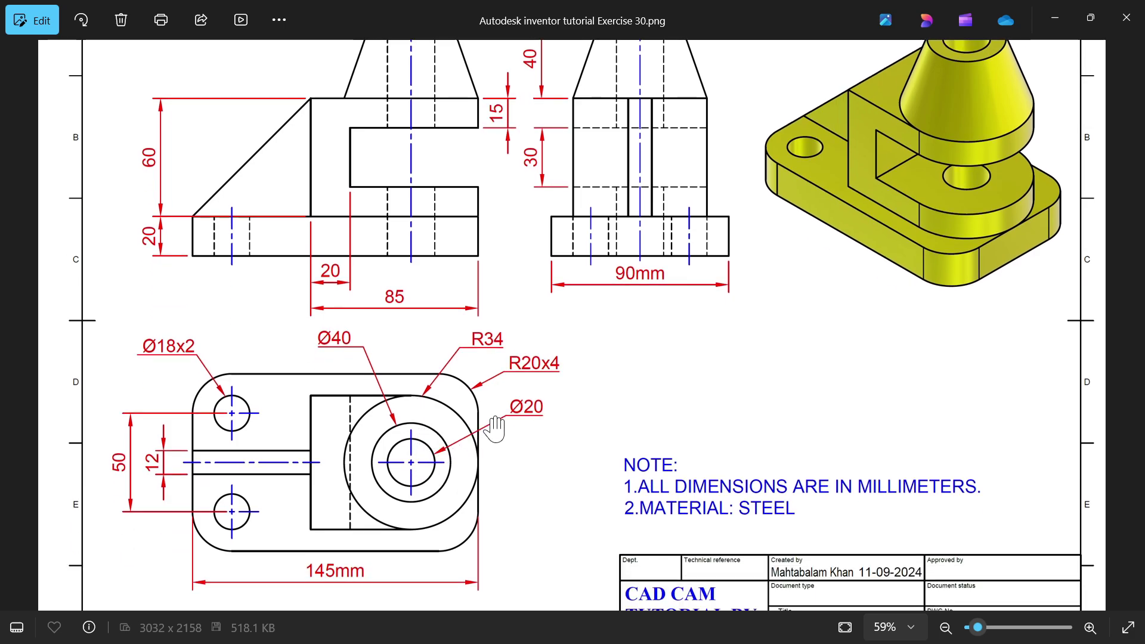
pyautogui.click(1055, 17)
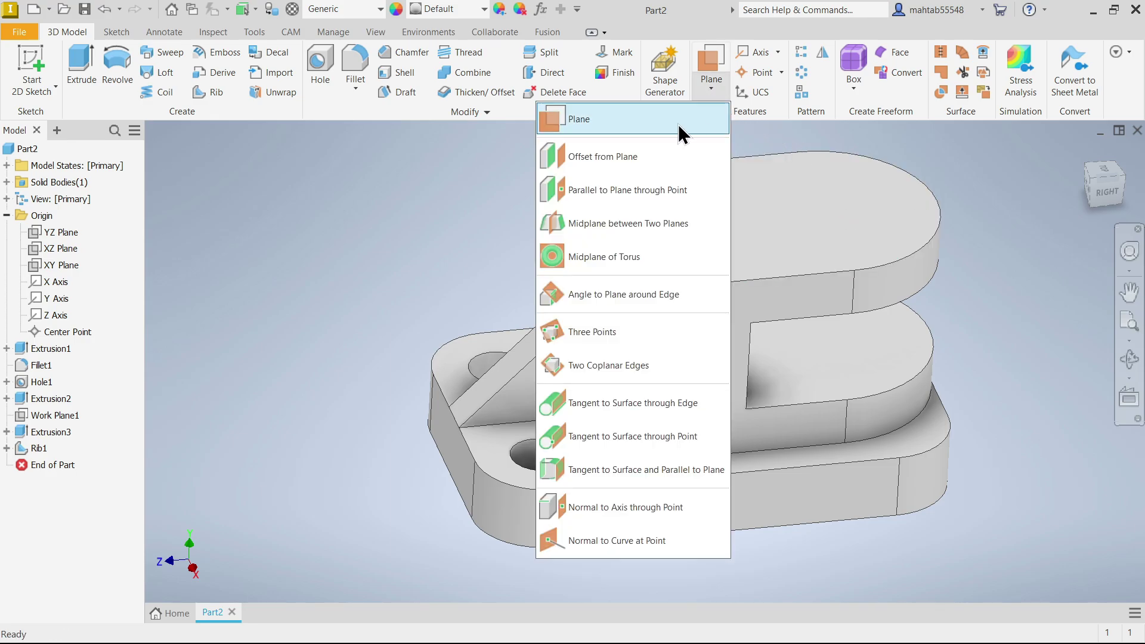
# Create Work Plane2 offset 40 mm from the top face
pyautogui.click(584, 157)
pyautogui.click(795, 218)
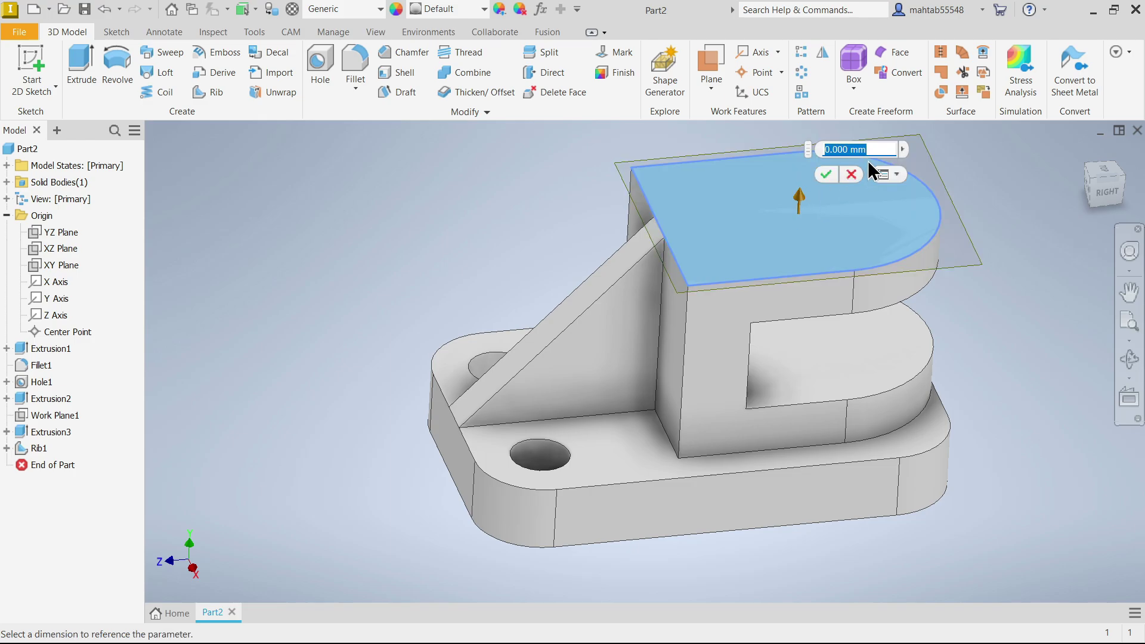
pyautogui.write('40')
pyautogui.scroll(-3, 814, 234)
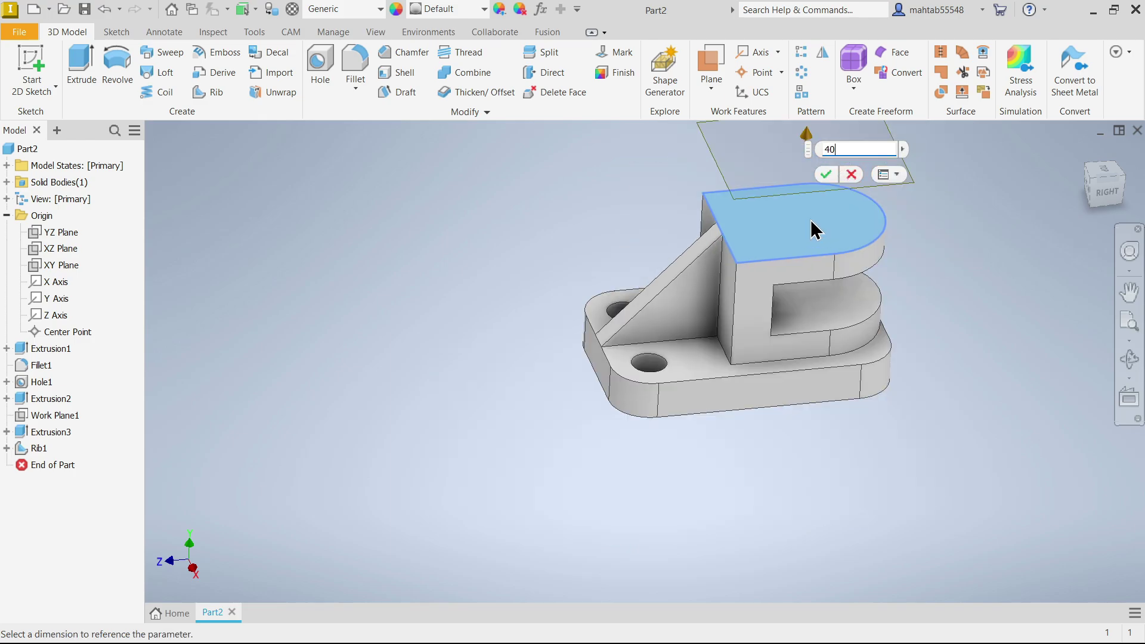
pyautogui.click(825, 174)
# Start a sketch on the top face and draw a 68 mm diameter circle
pyautogui.click(830, 221)
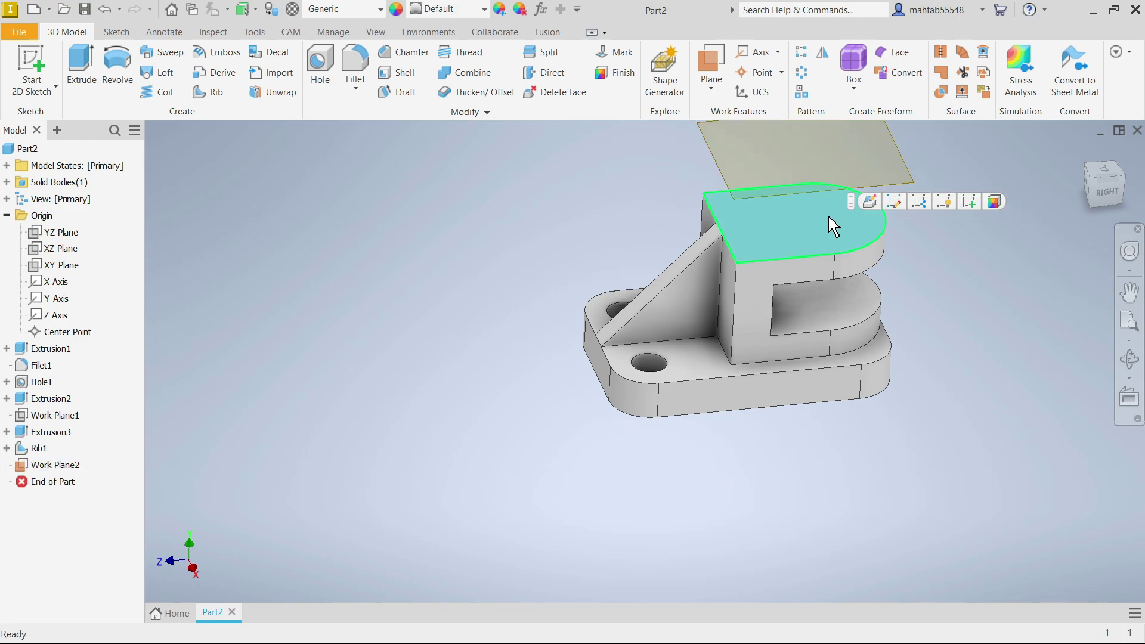
pyautogui.click(973, 202)
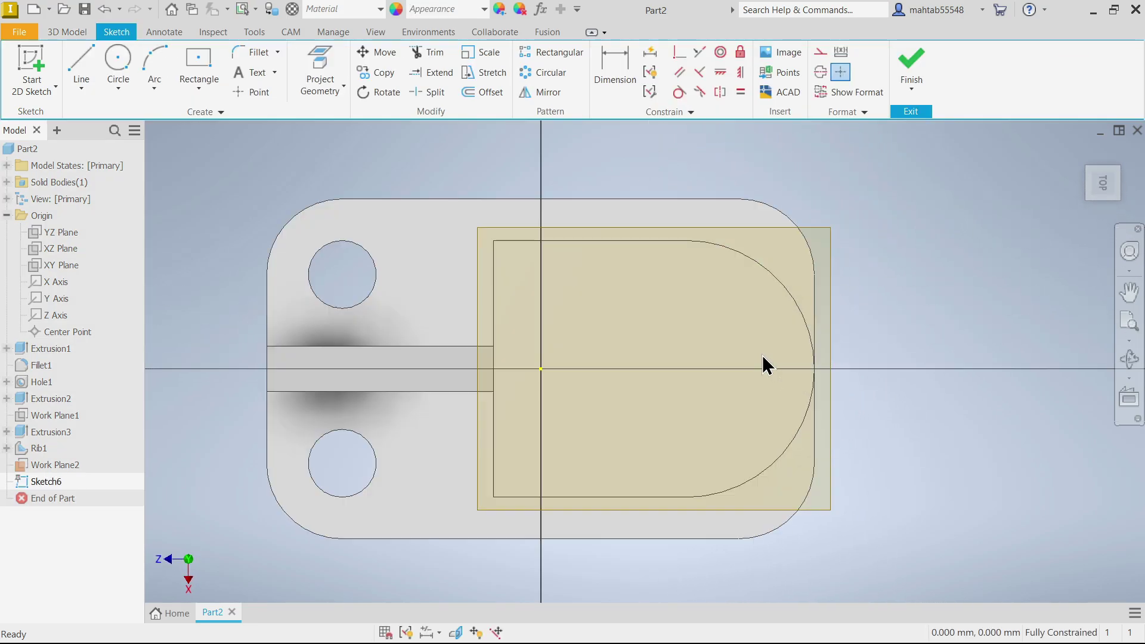
pyautogui.click(115, 63)
pyautogui.click(674, 330)
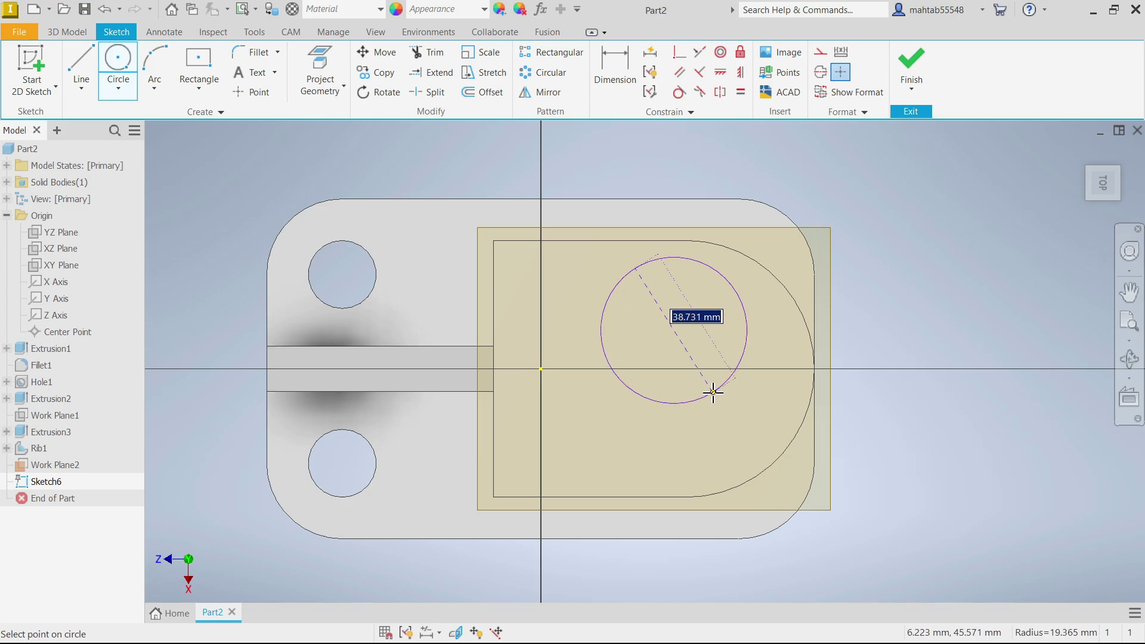
pyautogui.write('68')
pyautogui.press('Return')
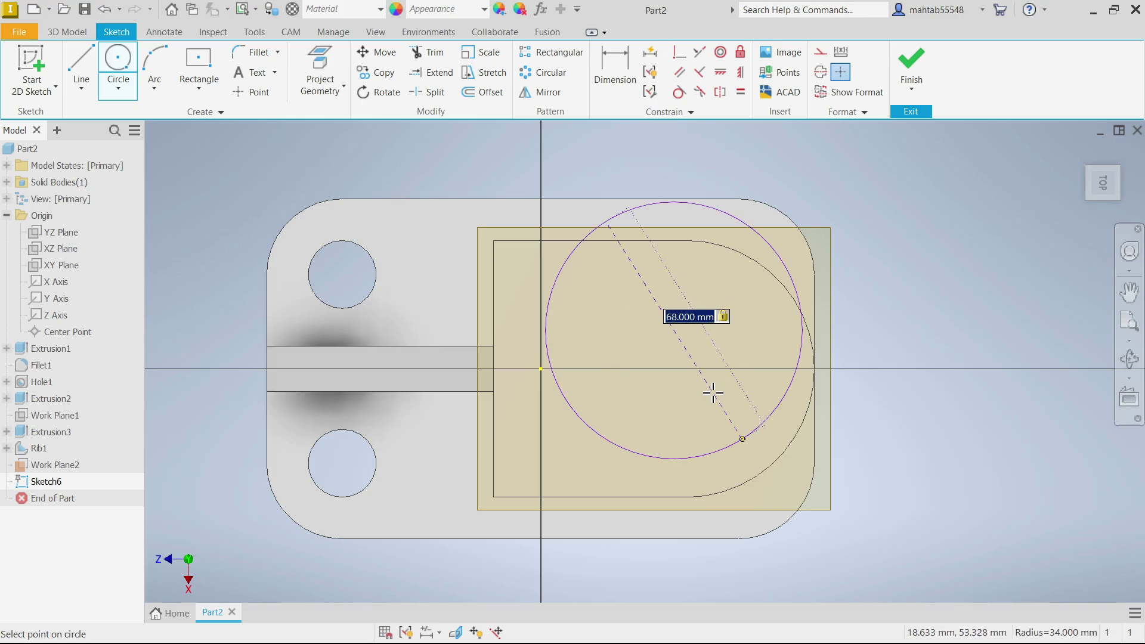
pyautogui.rightClick(921, 290)
pyautogui.click(978, 296)
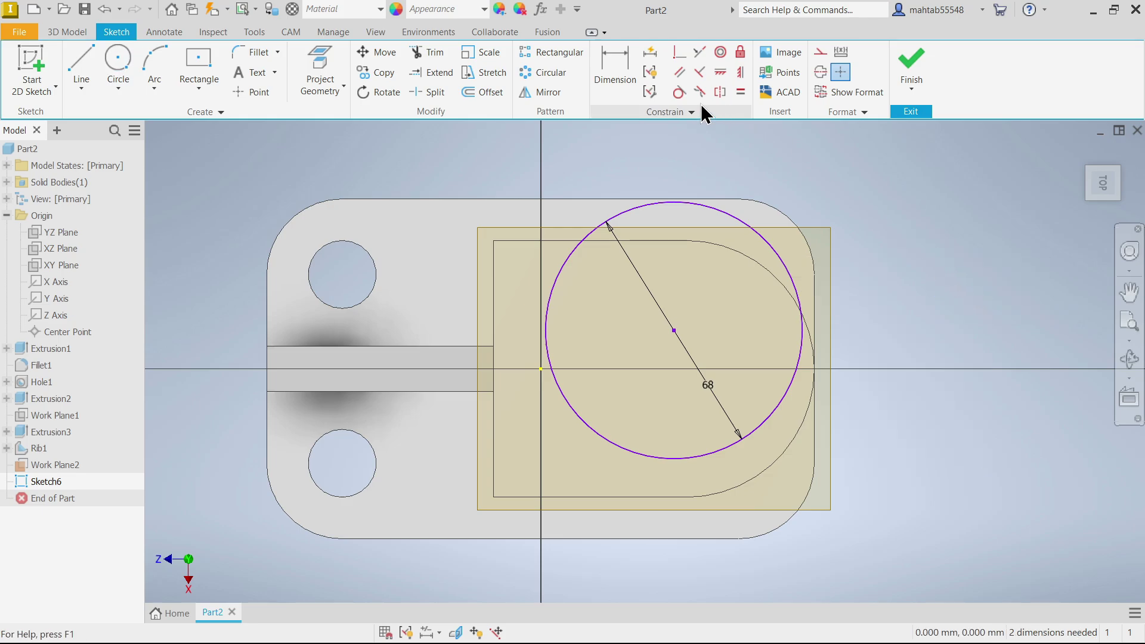
# Make the 68 mm circle tangent to the boss's rounded end and finish Sketch6
pyautogui.click(721, 53)
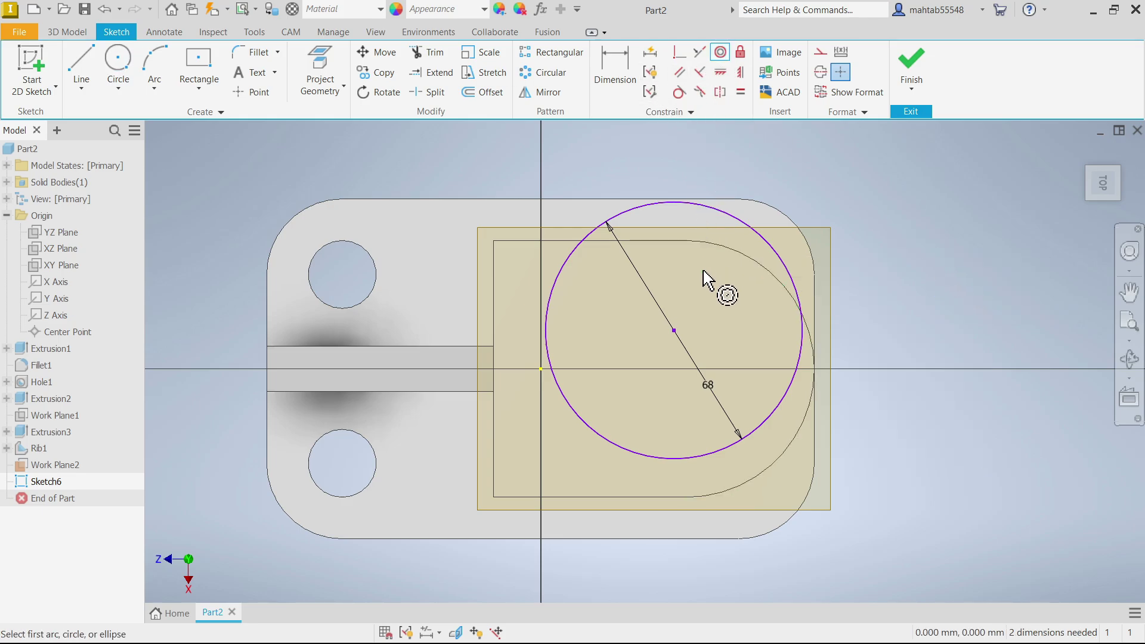
pyautogui.click(803, 356)
pyautogui.click(811, 350)
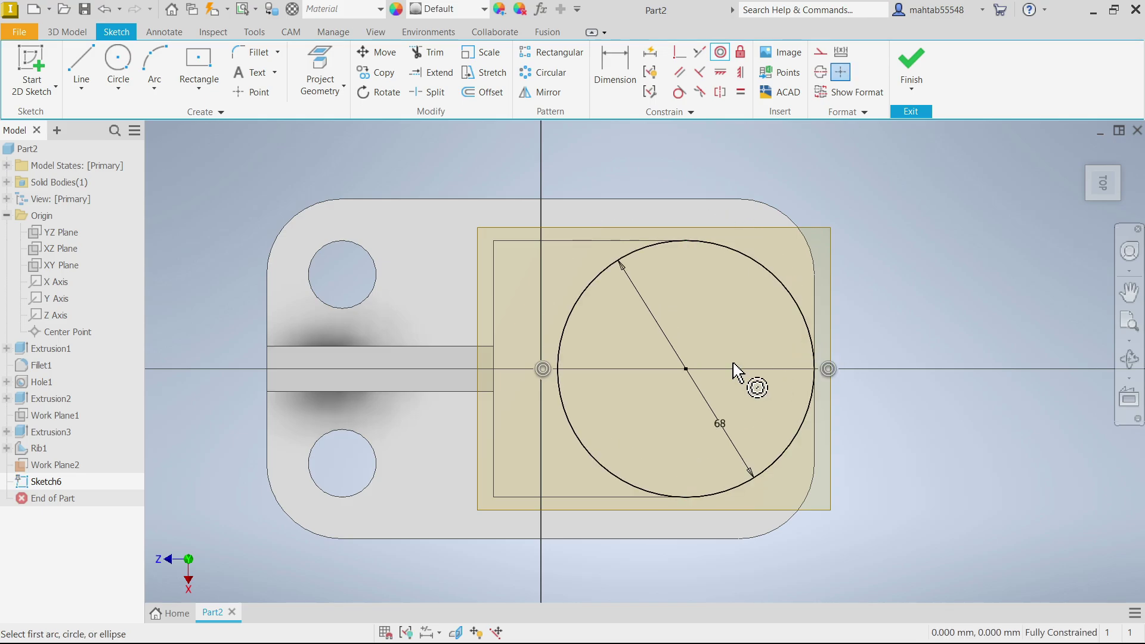
pyautogui.click(912, 69)
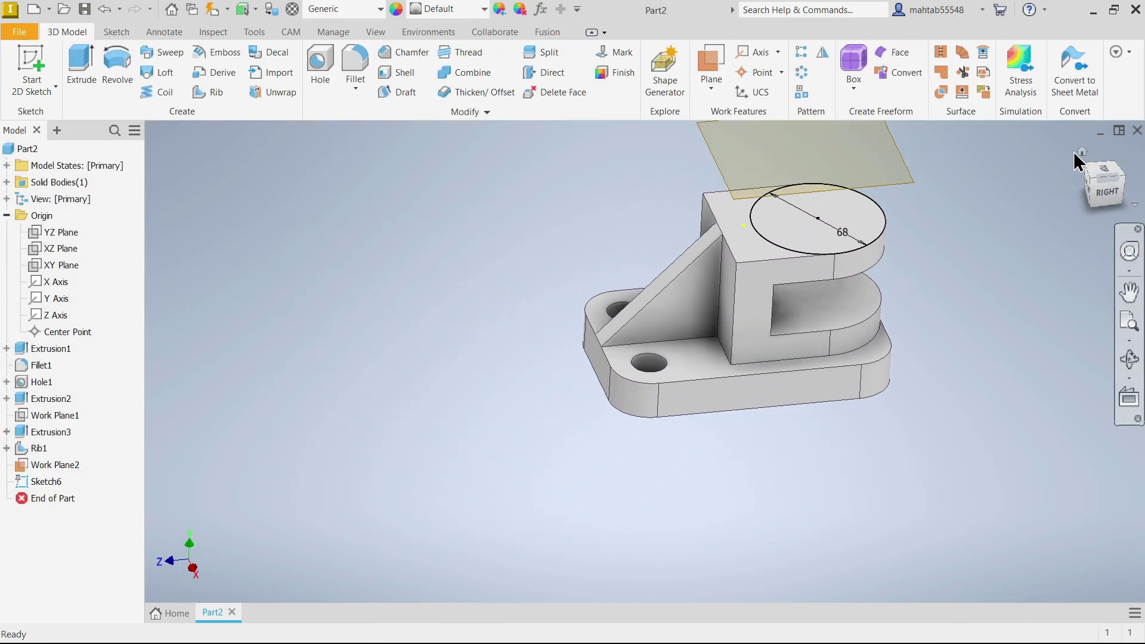
# Start a sketch on Work Plane2 and draw a 40 mm circle centred at the sketch origin
pyautogui.click(1080, 153)
pyautogui.scroll(-3, 689, 219)
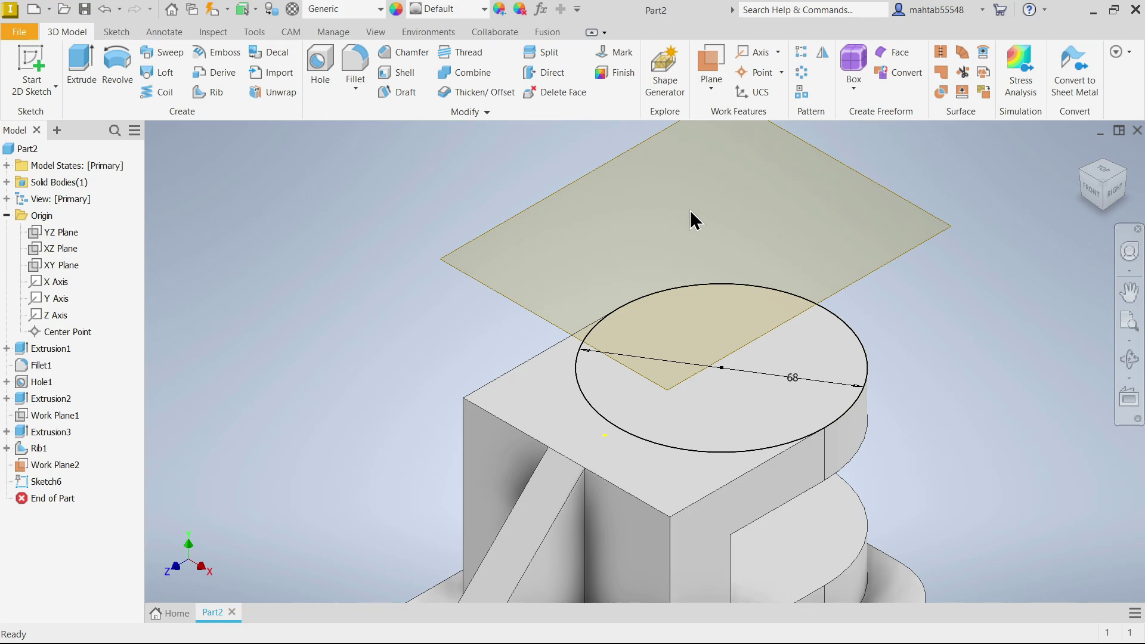
pyautogui.click(919, 250)
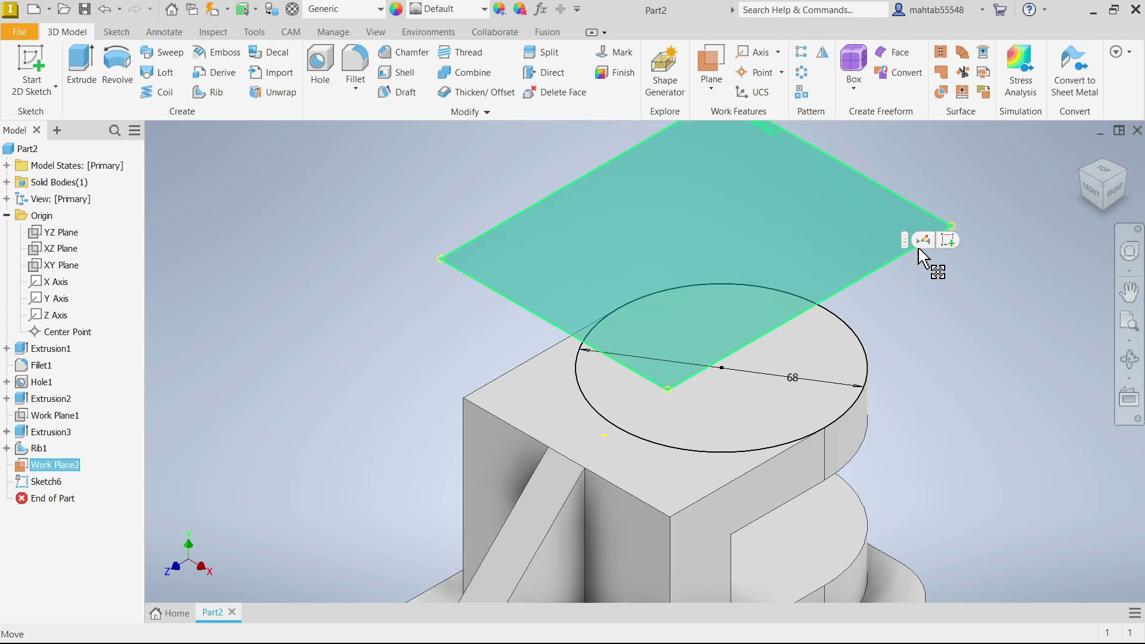
pyautogui.press('s')
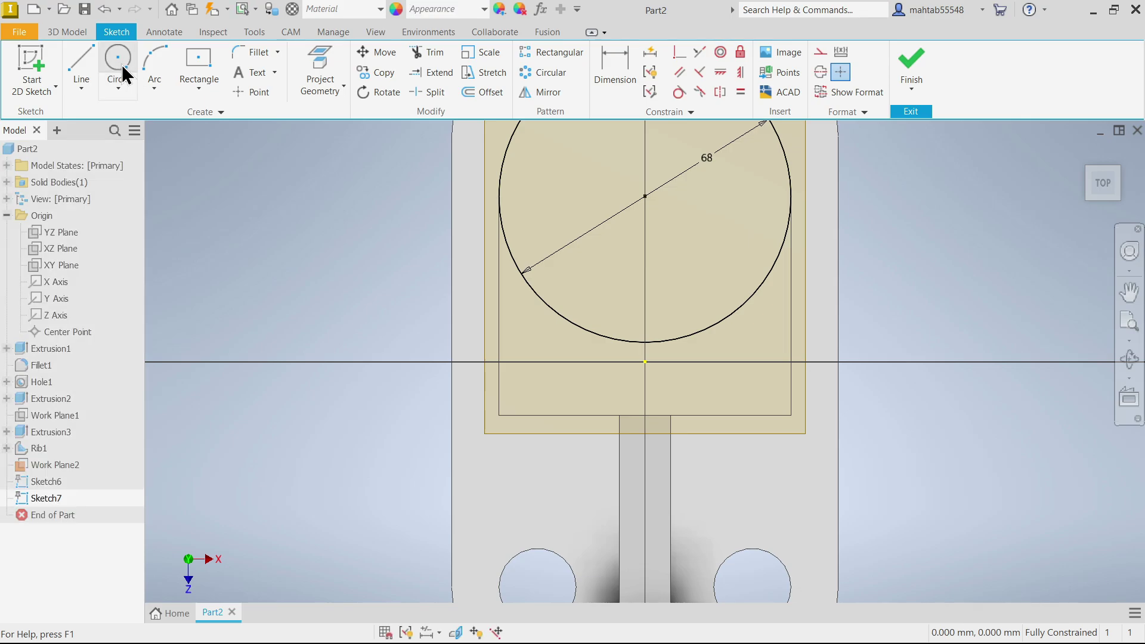
pyautogui.click(118, 65)
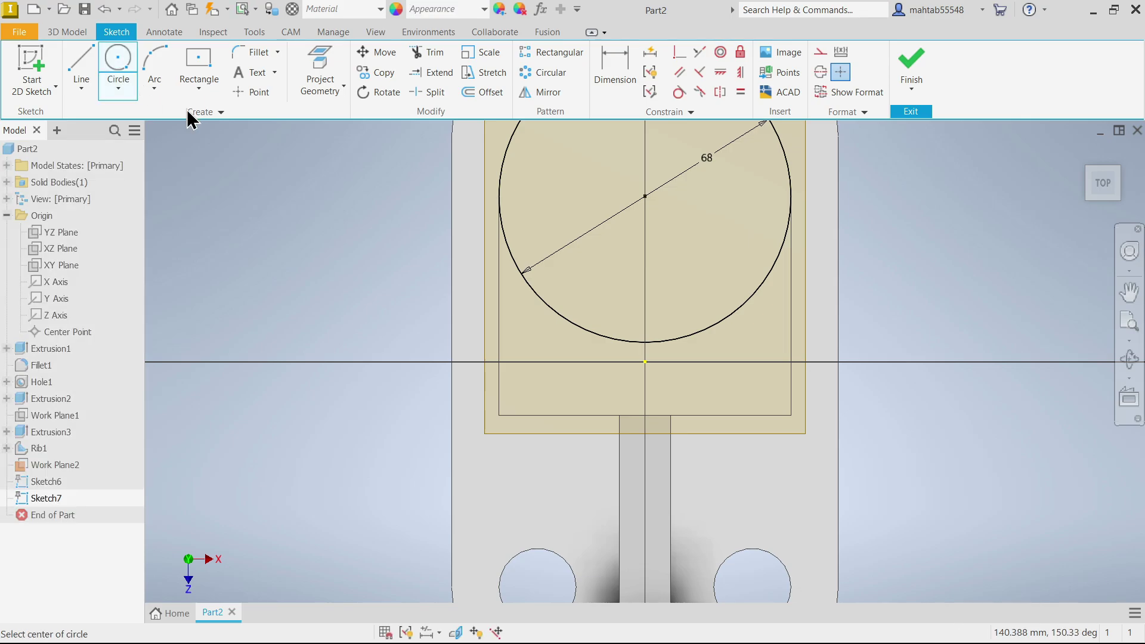
pyautogui.click(645, 197)
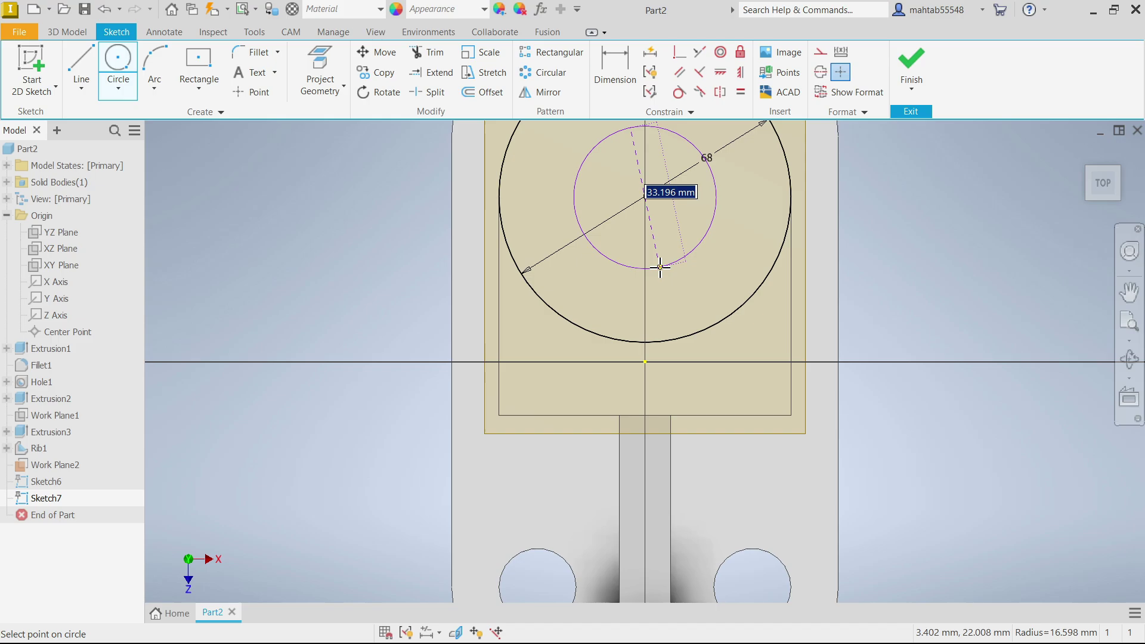
pyautogui.write('40')
pyautogui.press('Return')
pyautogui.rightClick(853, 247)
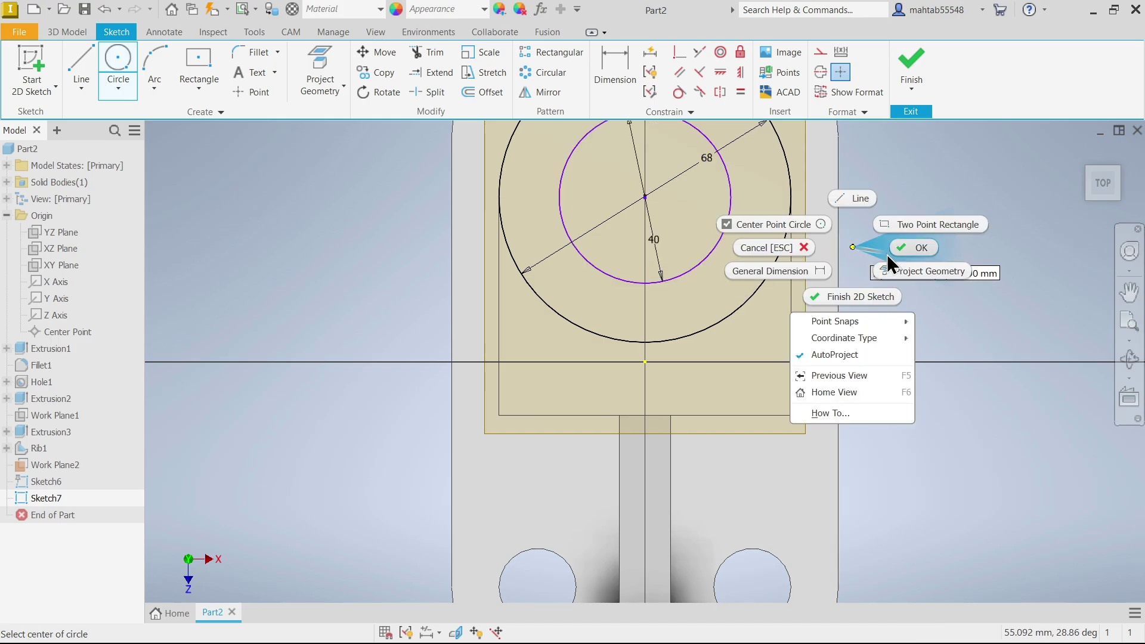
pyautogui.click(889, 255)
# Make the 40 mm circle concentric with the 68 mm circle and finish the sketch
pyautogui.scroll(-3, 826, 281)
pyautogui.scroll(4, 746, 173)
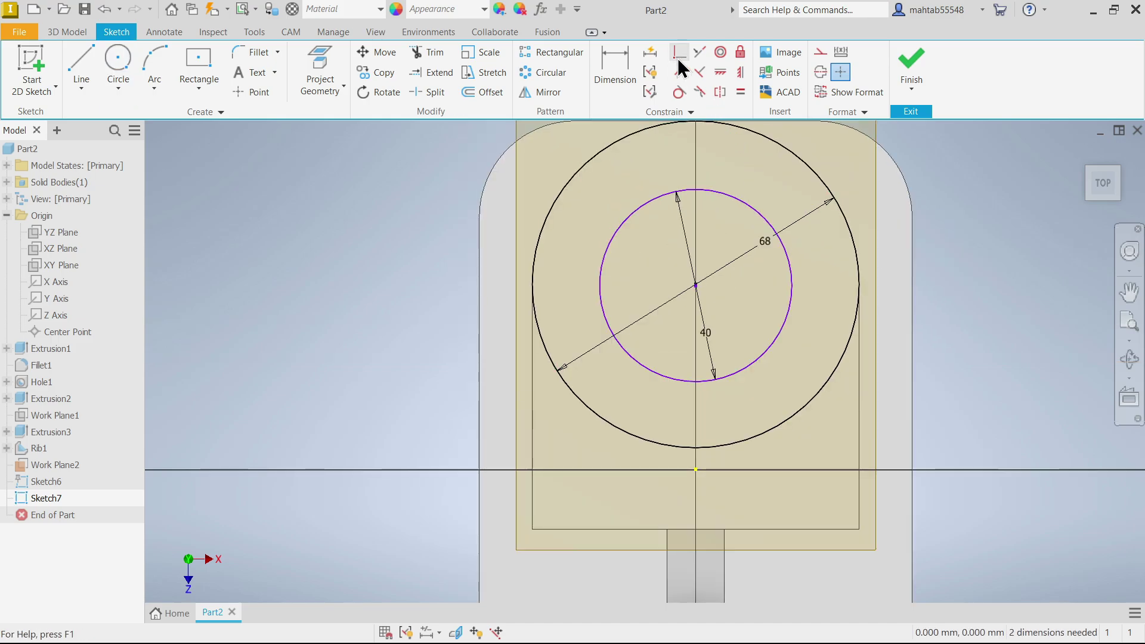
pyautogui.click(729, 51)
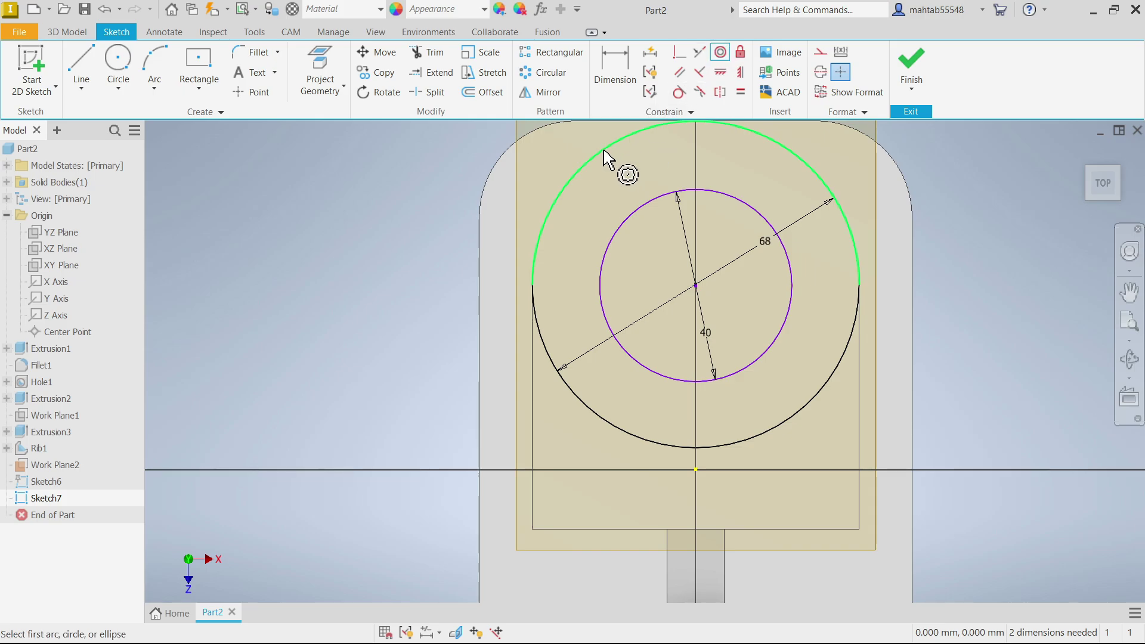
pyautogui.click(583, 173)
pyautogui.click(621, 240)
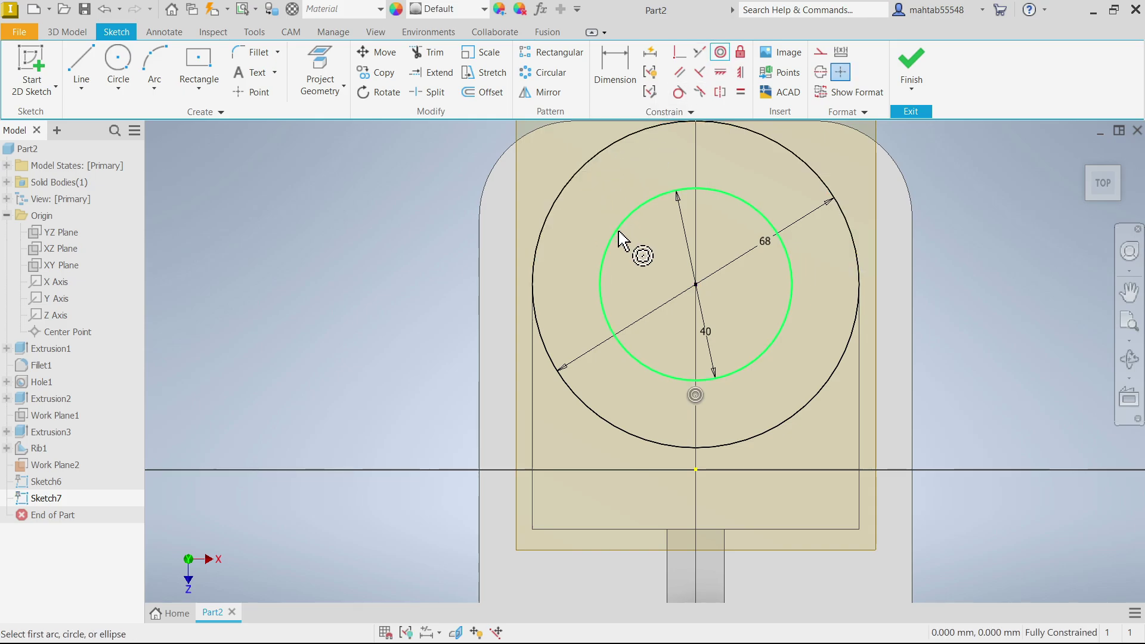
pyautogui.click(928, 84)
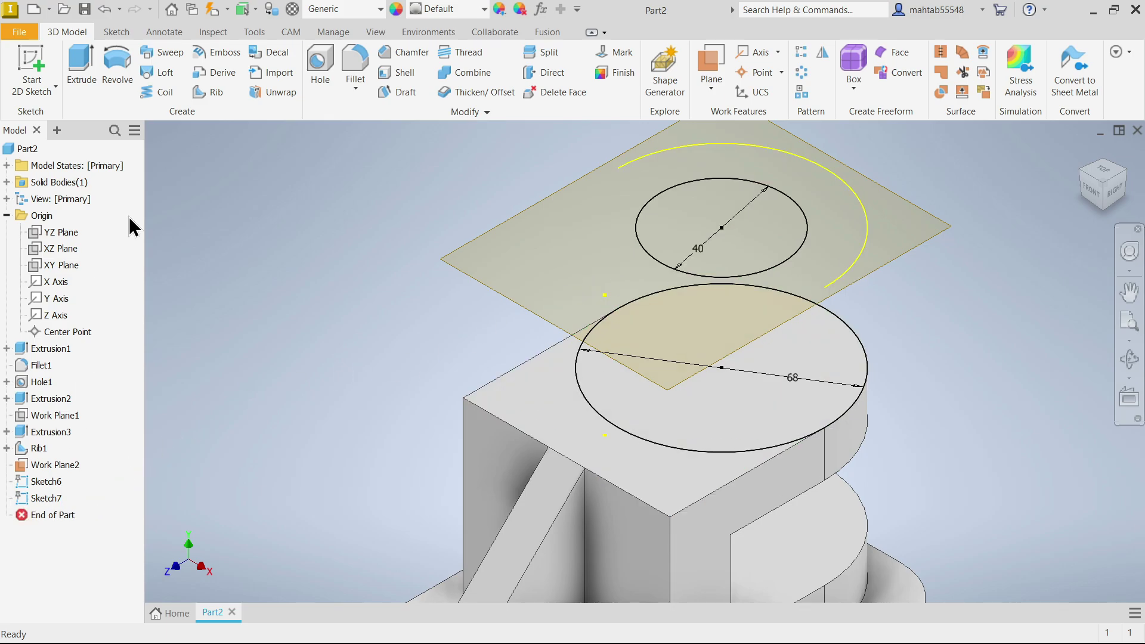
# Loft from the 68 mm circle to the 40 mm circle to create the conical boss
pyautogui.click(164, 74)
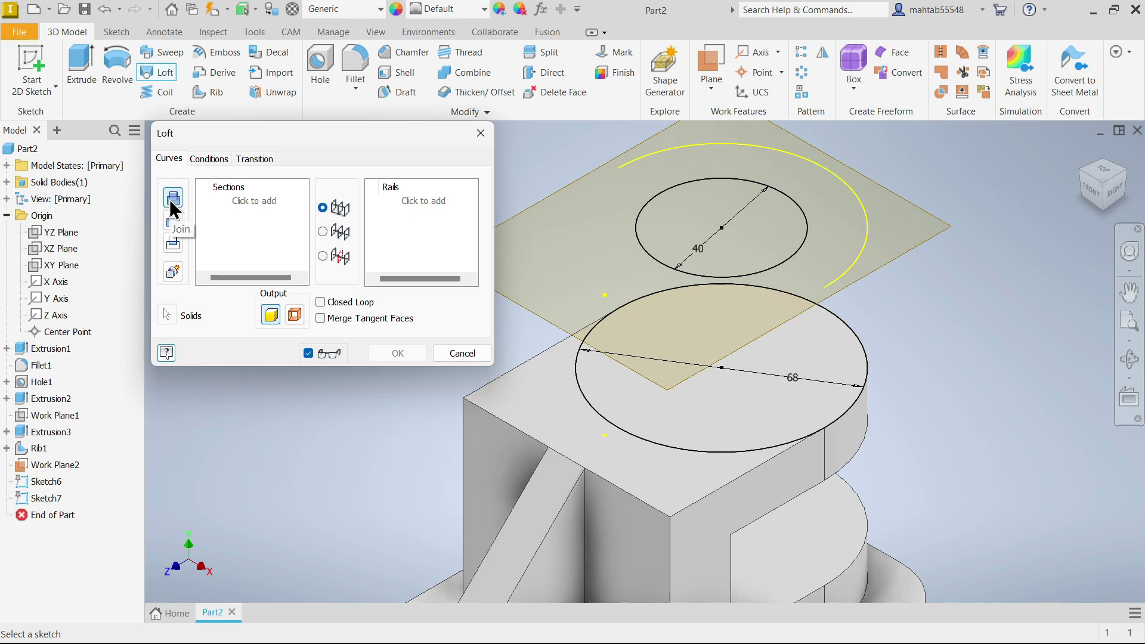
pyautogui.click(259, 204)
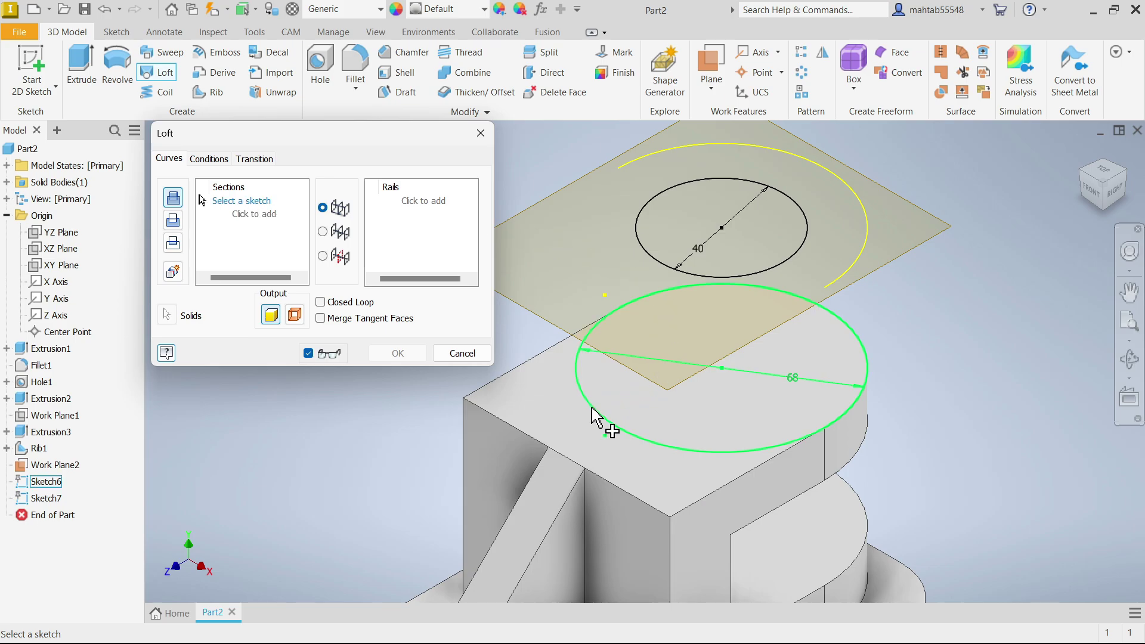
pyautogui.click(605, 420)
pyautogui.click(674, 272)
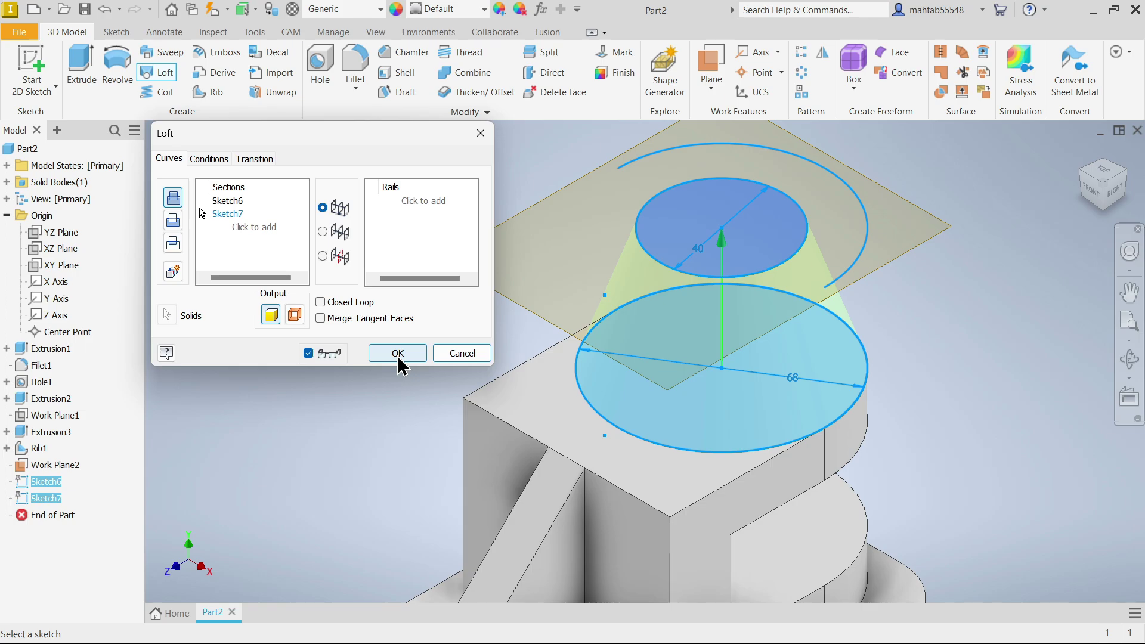
pyautogui.click(308, 354)
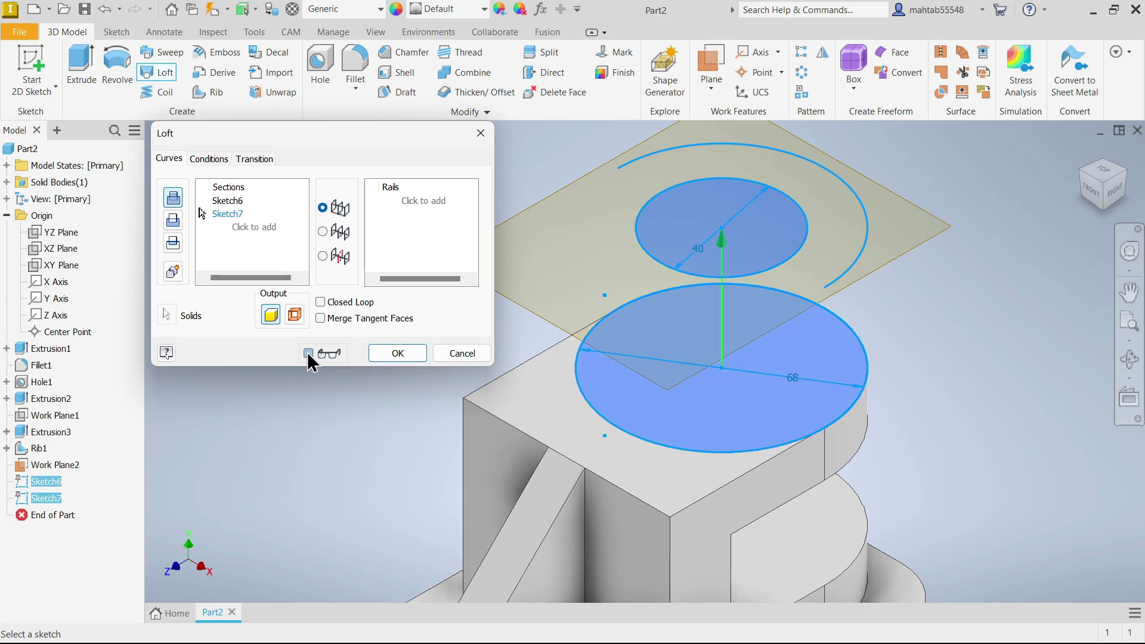
pyautogui.click(308, 354)
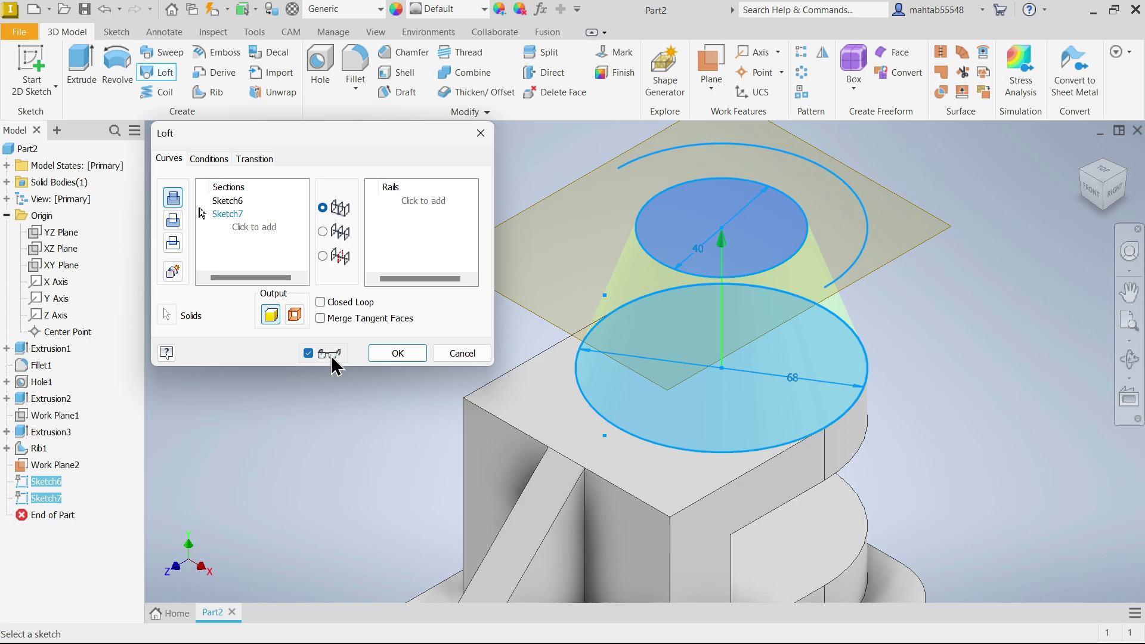
pyautogui.click(396, 353)
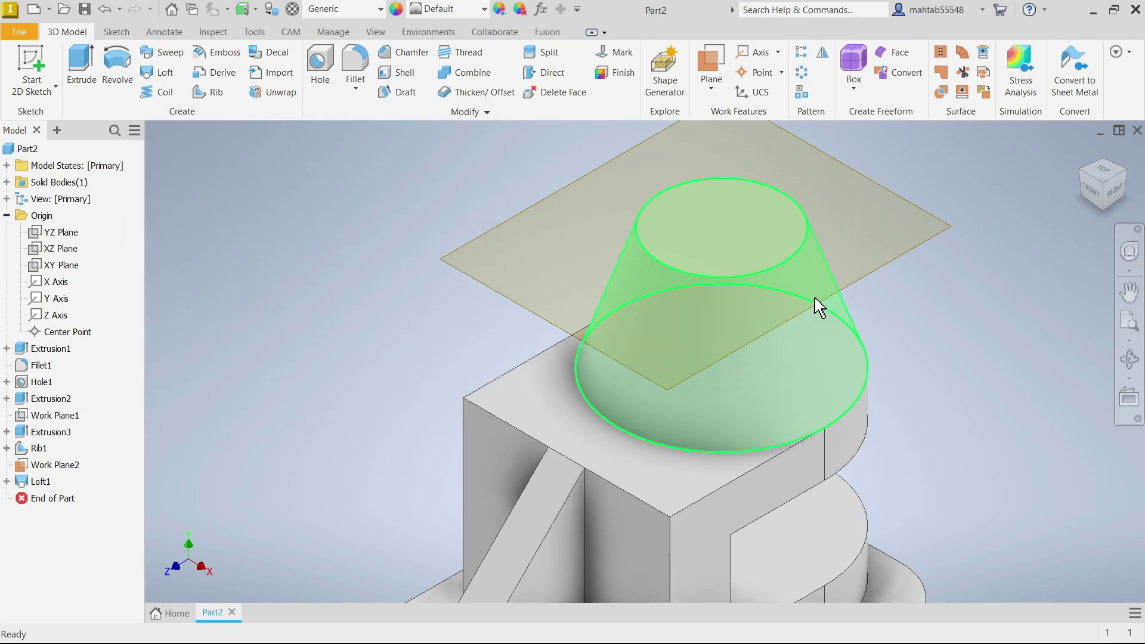
# Turn off the visibility of Work Plane2
pyautogui.rightClick(908, 241)
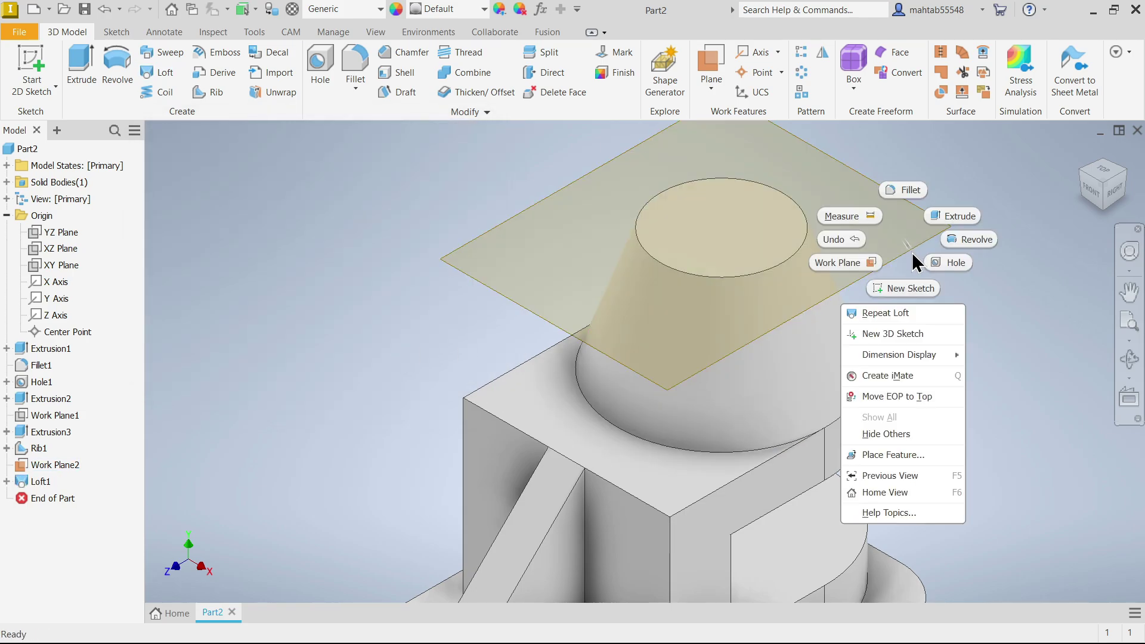
pyautogui.click(911, 253)
pyautogui.rightClick(912, 249)
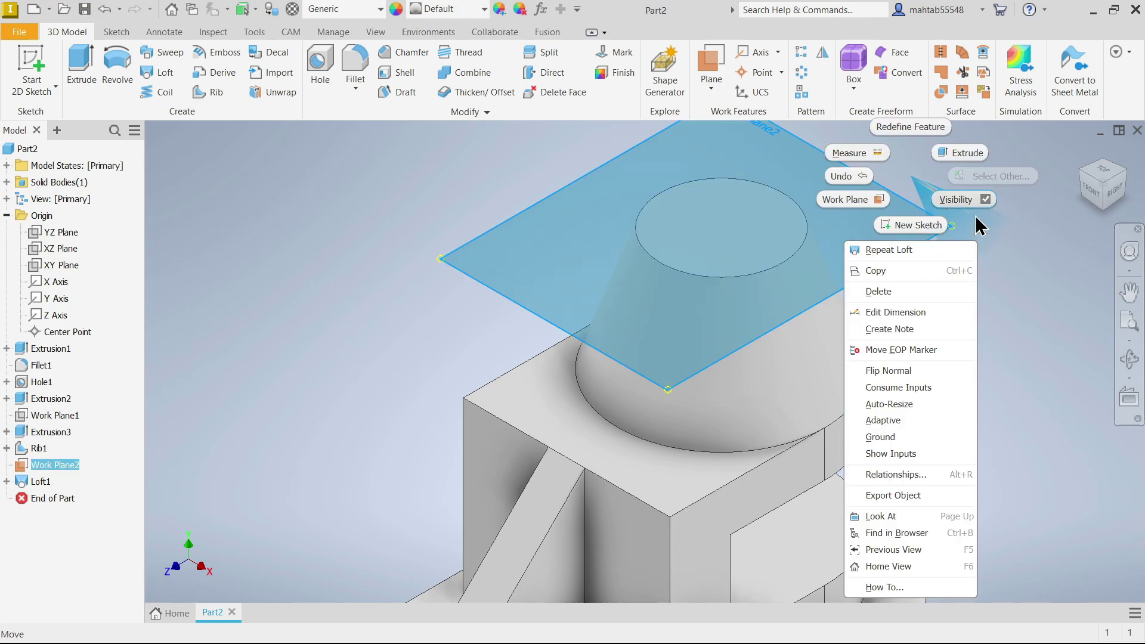
pyautogui.click(985, 198)
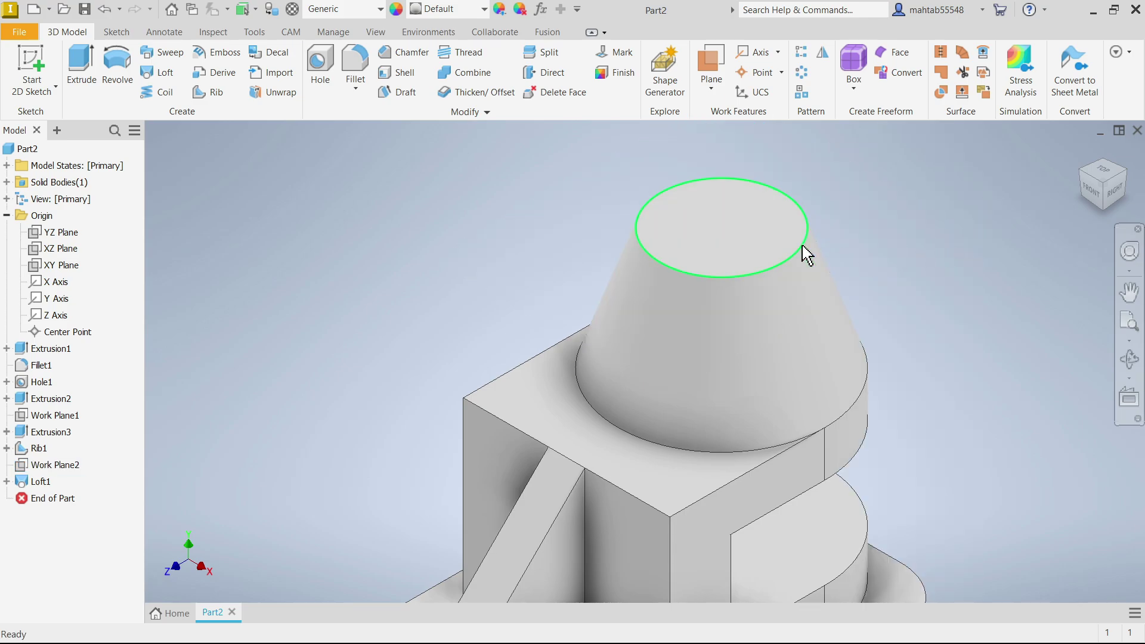
# Add a 20 mm hole on the cone's top face, concentric with its circular edge
pyautogui.click(320, 72)
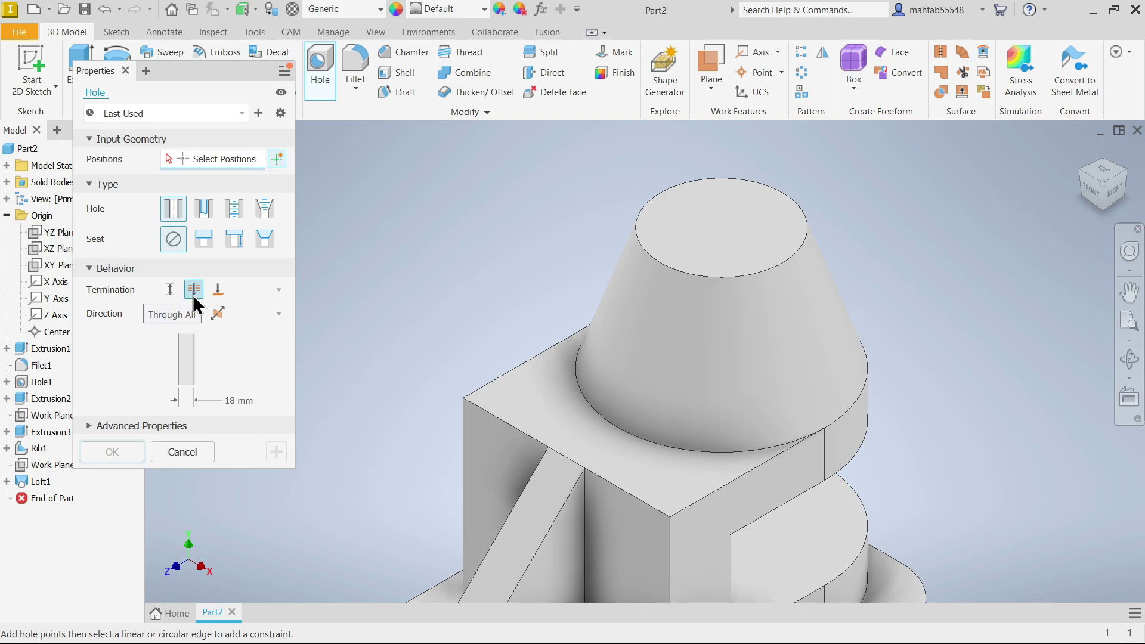
pyautogui.click(235, 400)
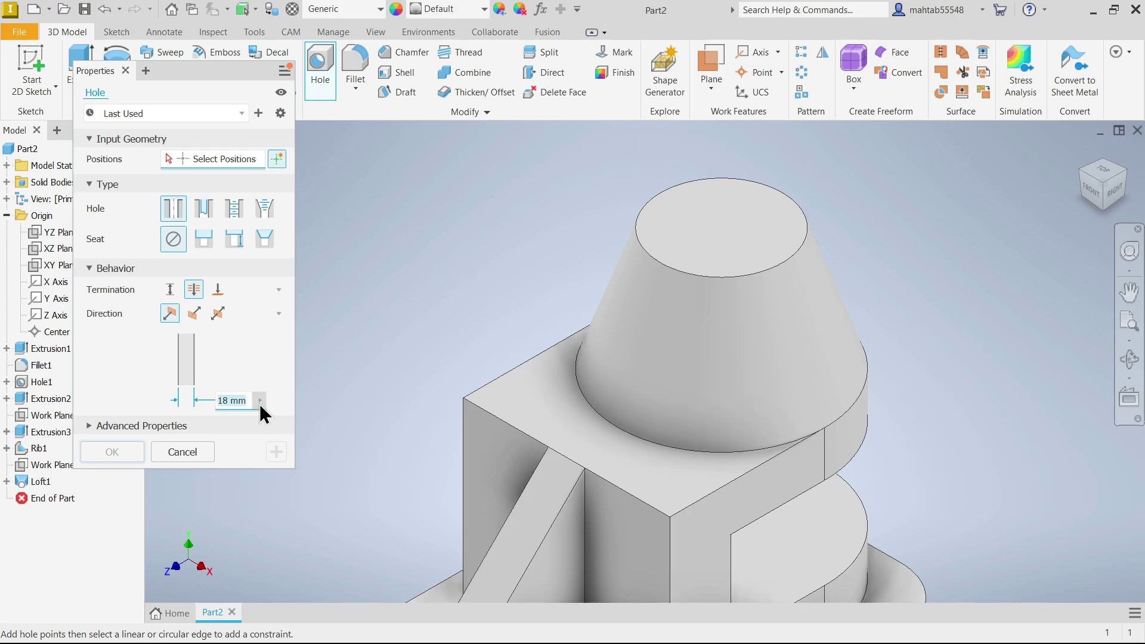
pyautogui.write('20')
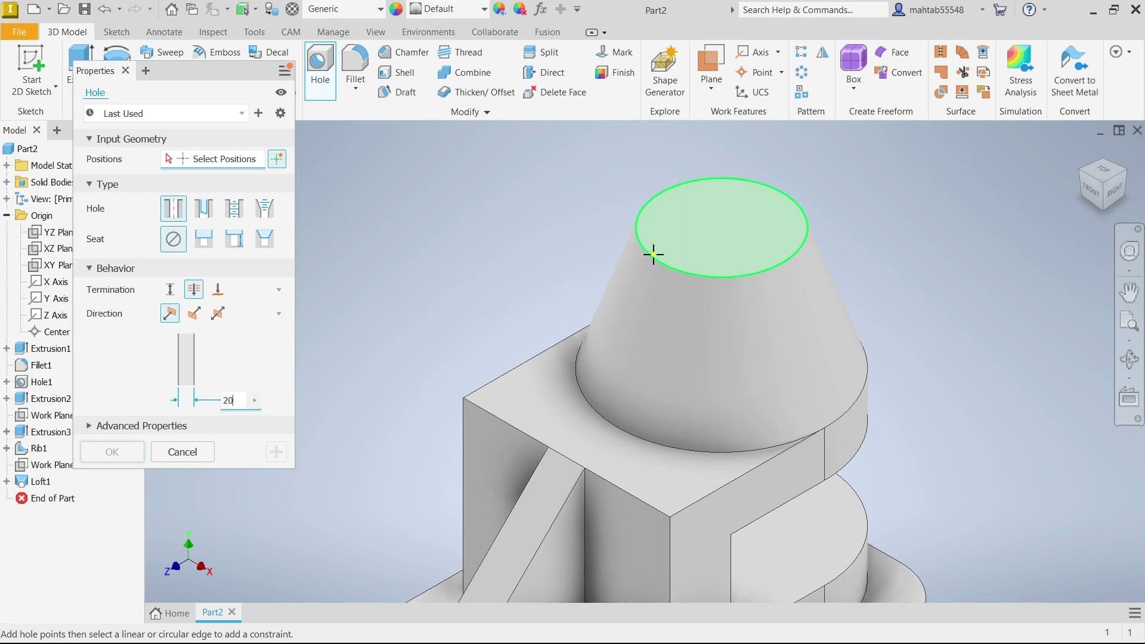
pyautogui.click(738, 236)
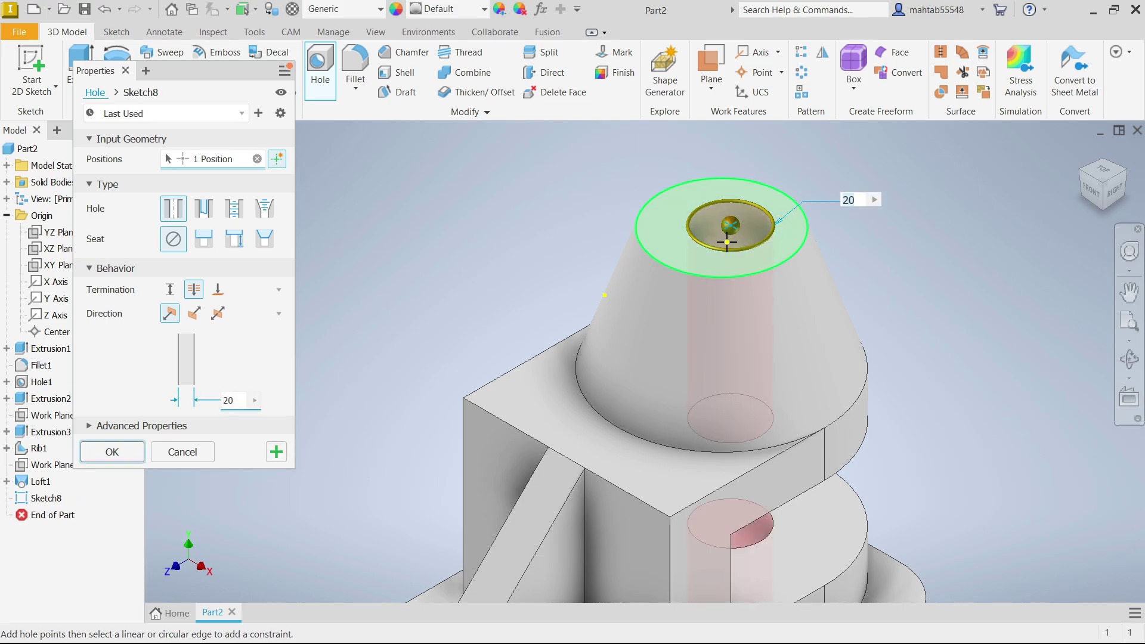
pyautogui.click(722, 278)
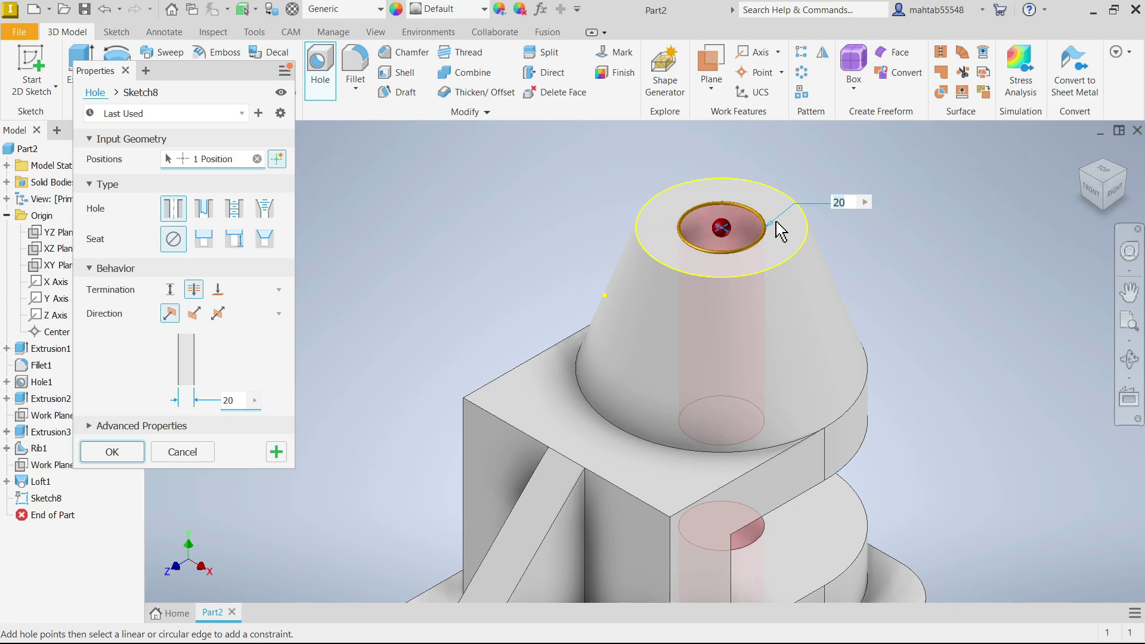
pyautogui.click(1082, 153)
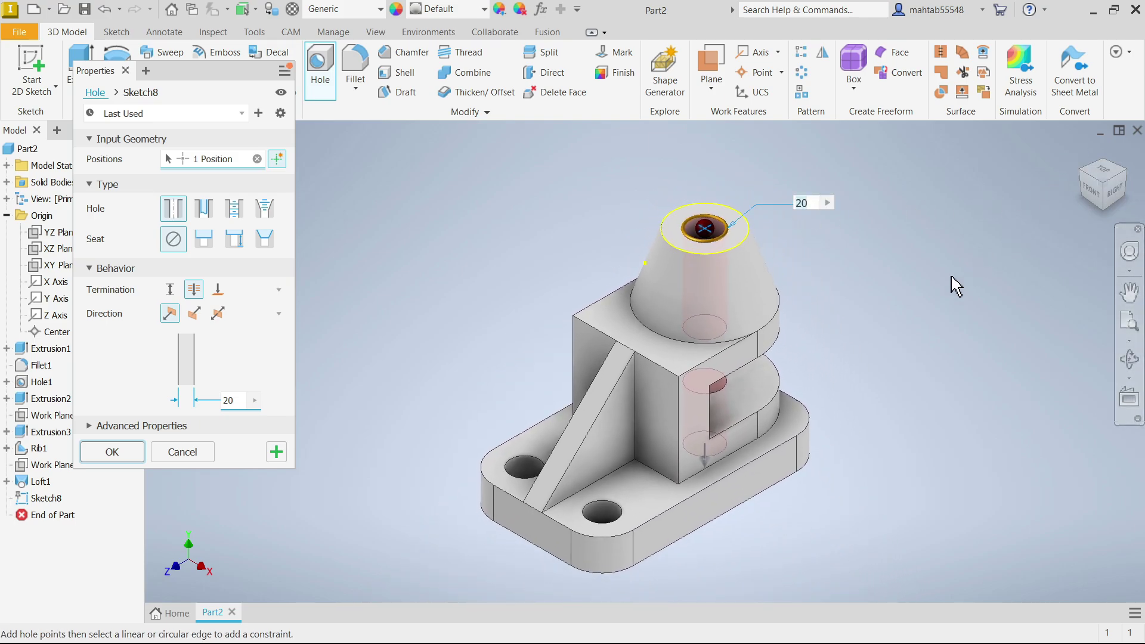
pyautogui.click(114, 453)
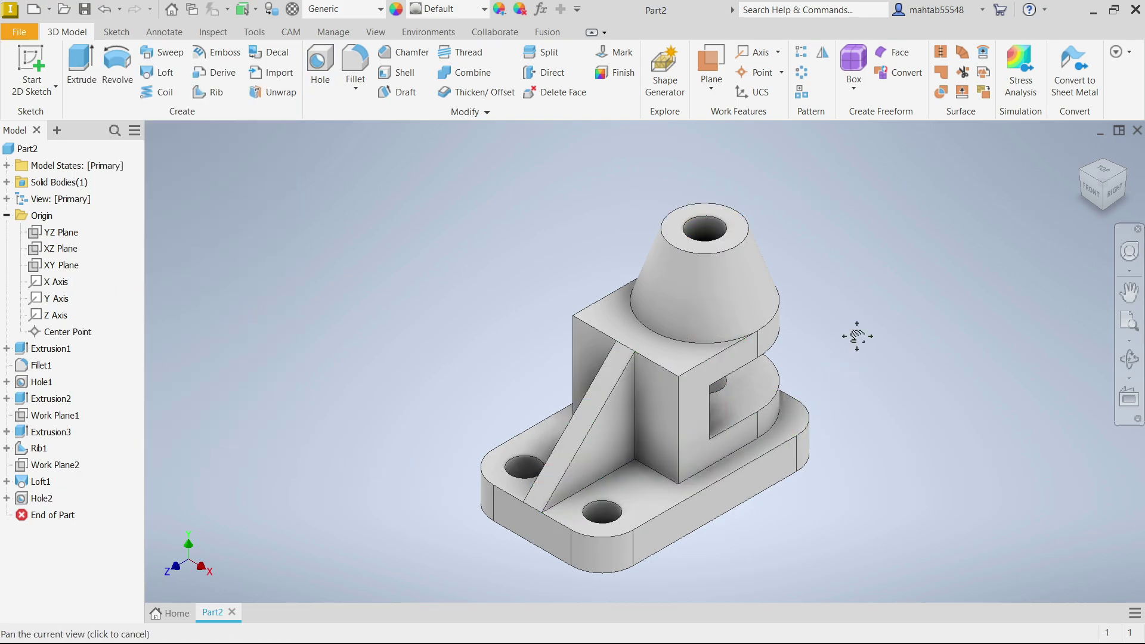
# Assign Steel as the bracket's material from the Quick Access material list
pyautogui.keyDown('shift'); pyautogui.moveTo(857, 335); pyautogui.dragTo(685, 340, button='middle'); pyautogui.keyUp('shift')
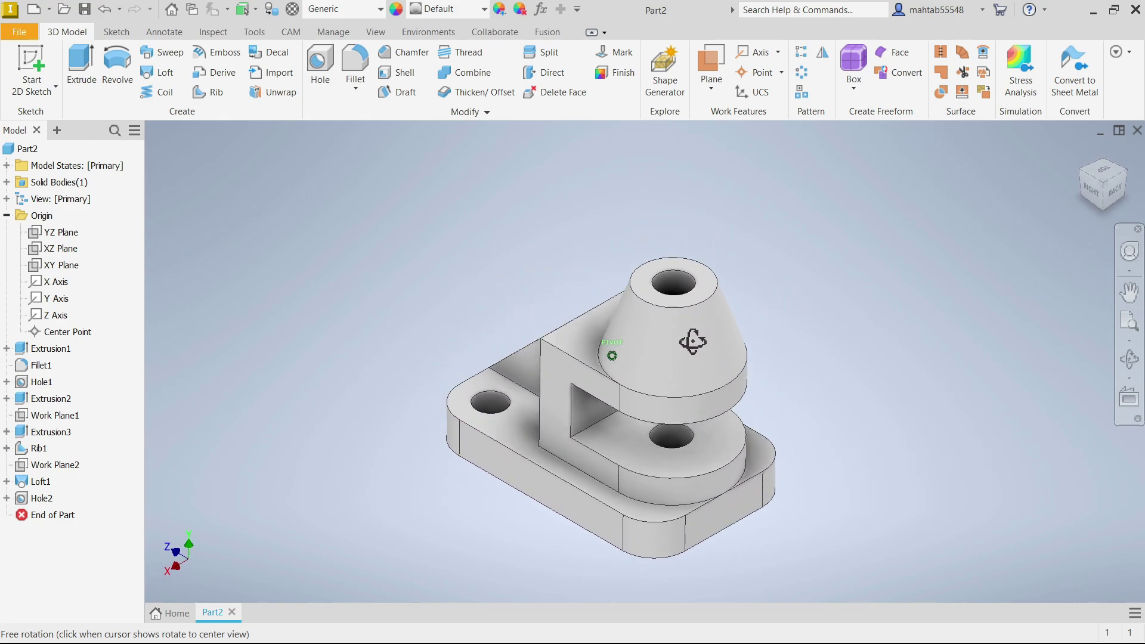
pyautogui.click(346, 13)
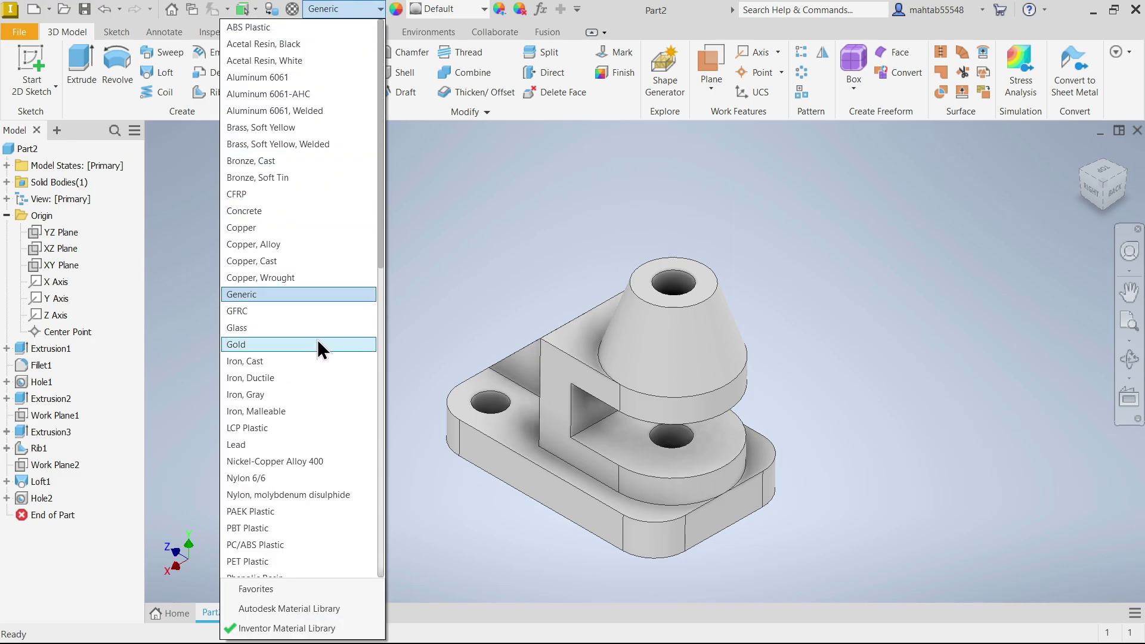
pyautogui.scroll(-9, 317, 361)
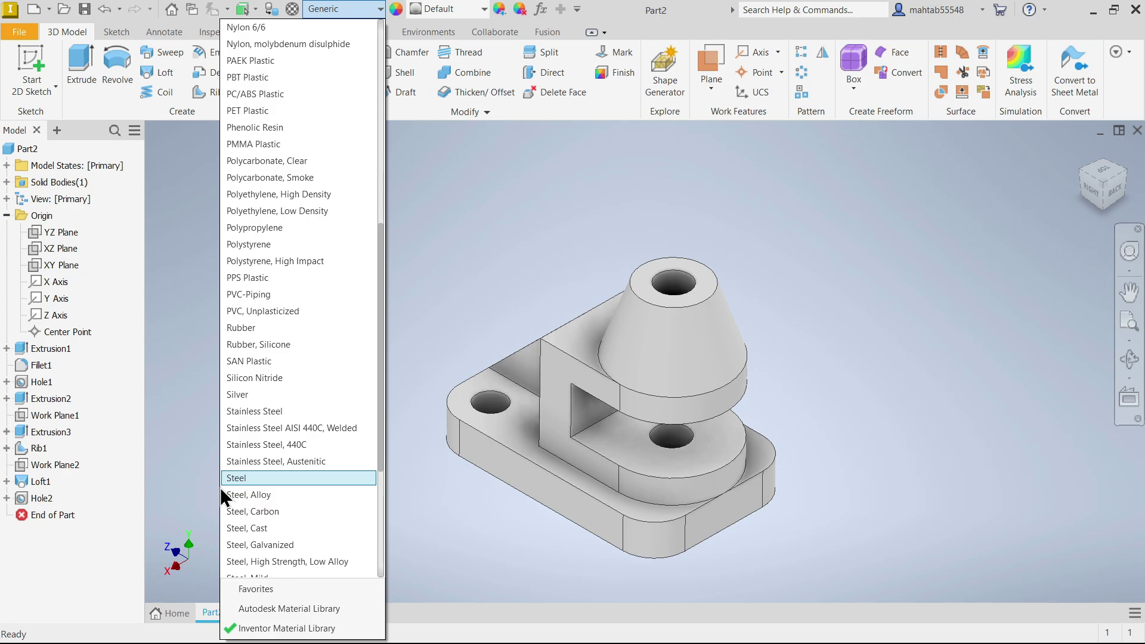
pyautogui.click(234, 477)
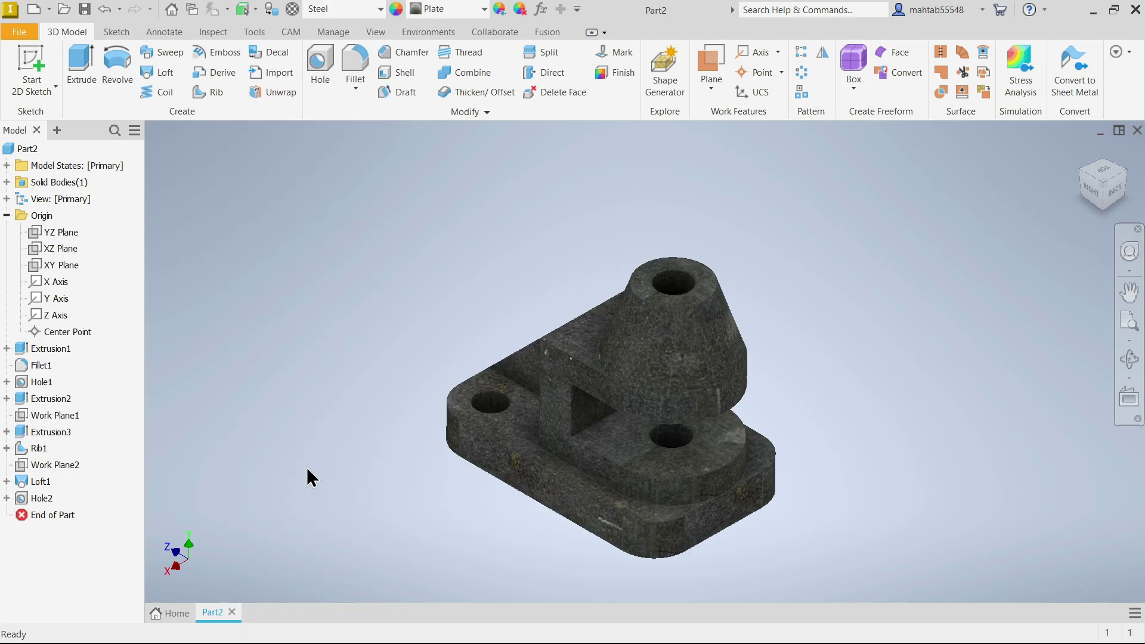
# Try the Steel - Polished and then the Smooth - Purple appearances on the bracket
pyautogui.click(444, 13)
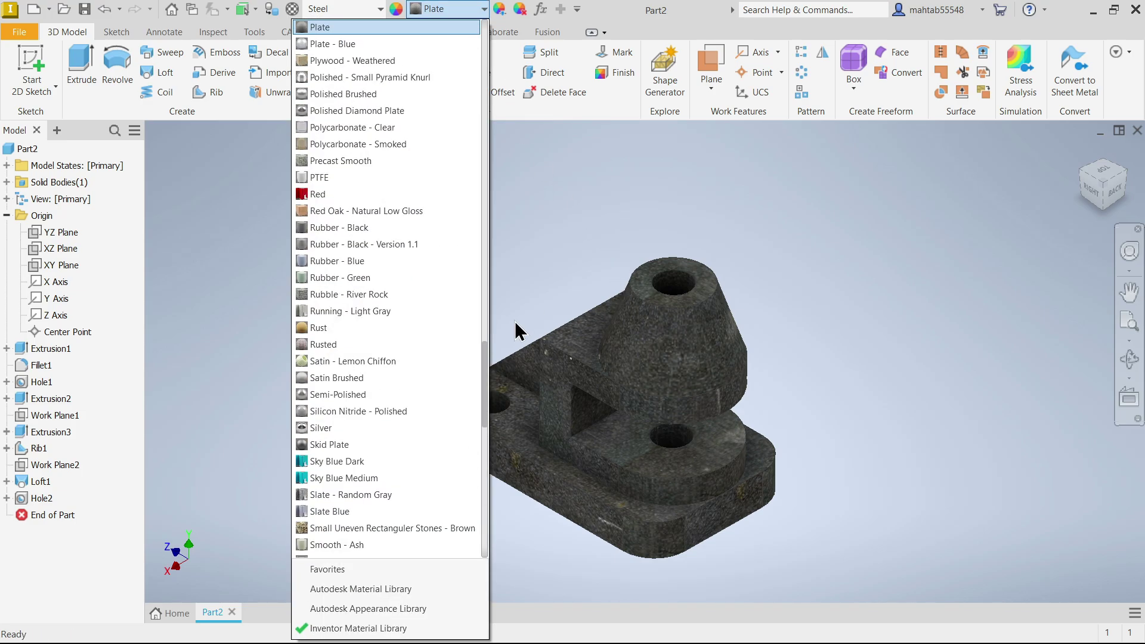
pyautogui.scroll(-2, 371, 431)
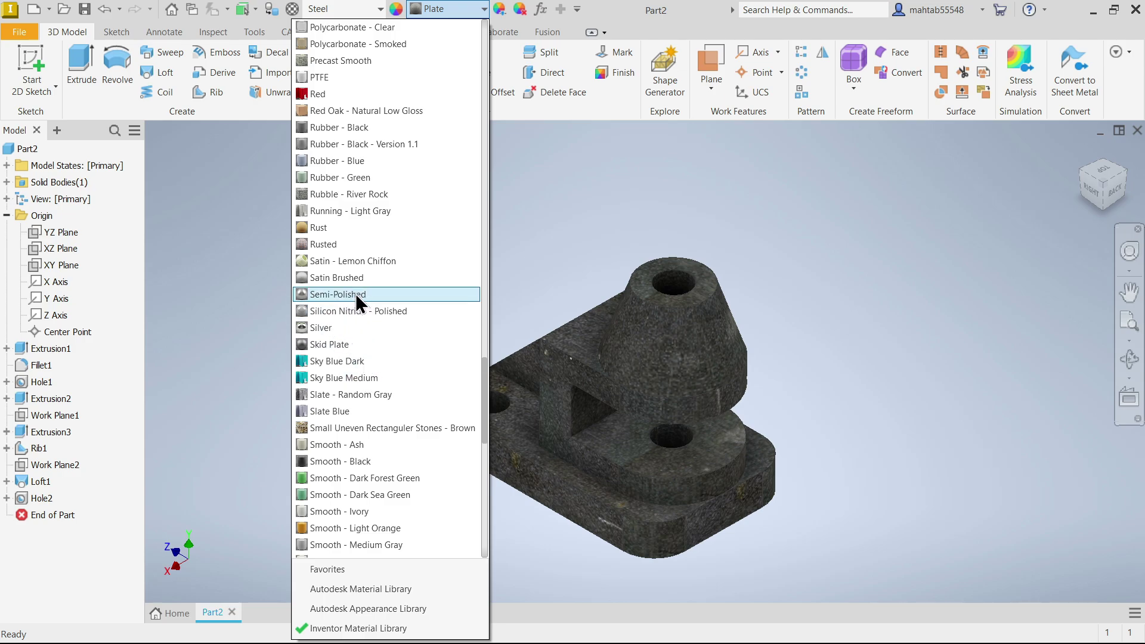
pyautogui.scroll(2, 356, 293)
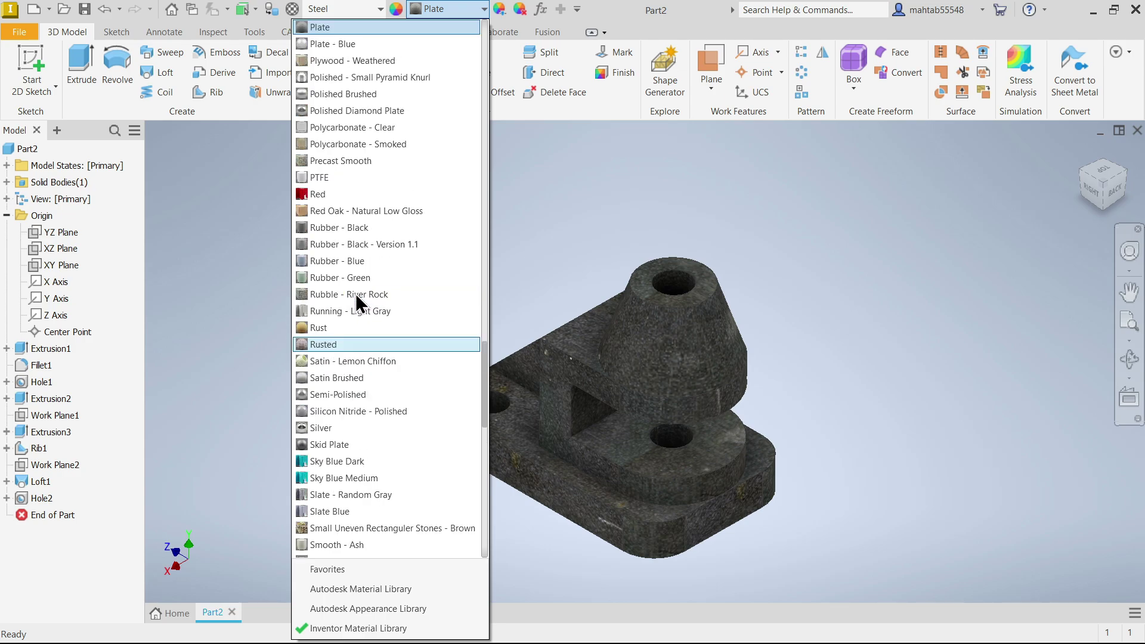
pyautogui.scroll(2, 376, 226)
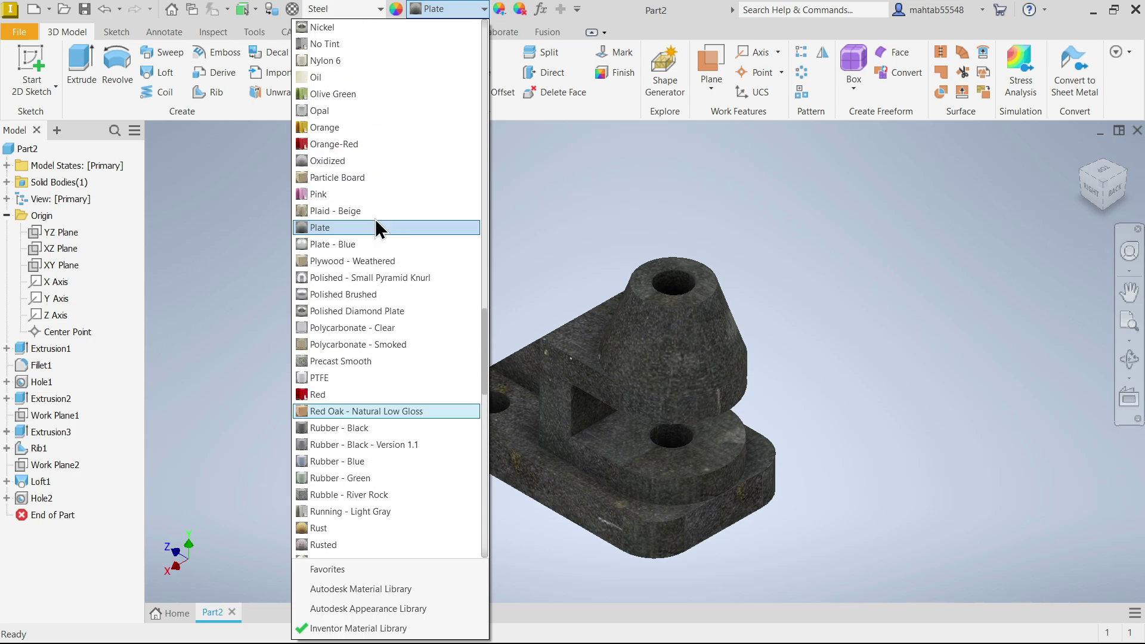
pyautogui.scroll(-7, 375, 230)
pyautogui.scroll(-1, 376, 236)
pyautogui.scroll(-2, 376, 235)
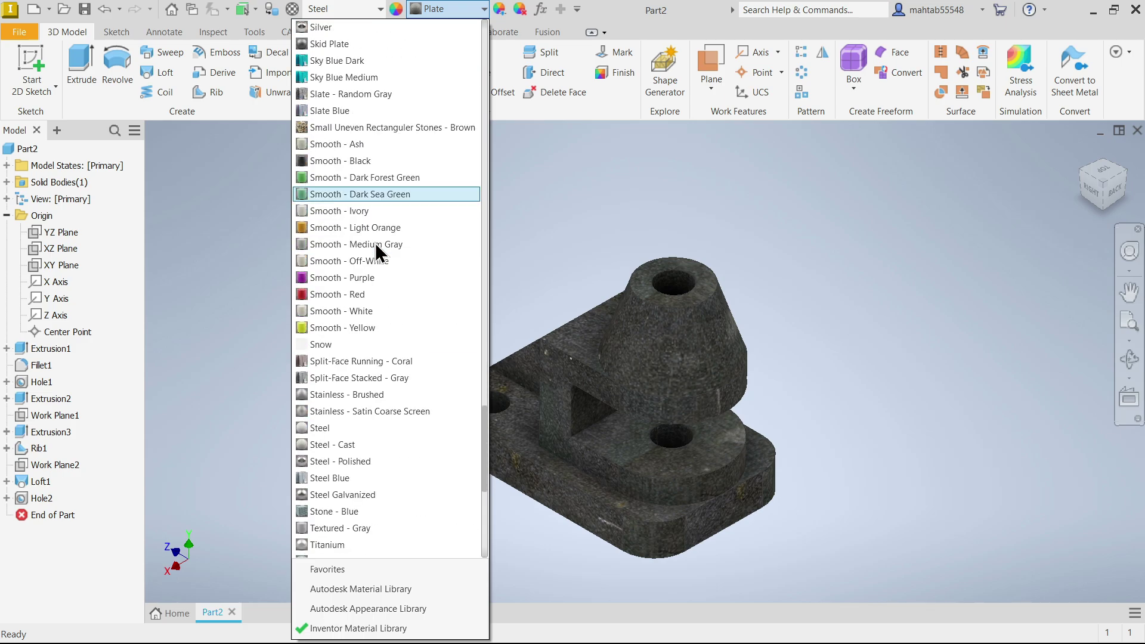
pyautogui.click(356, 461)
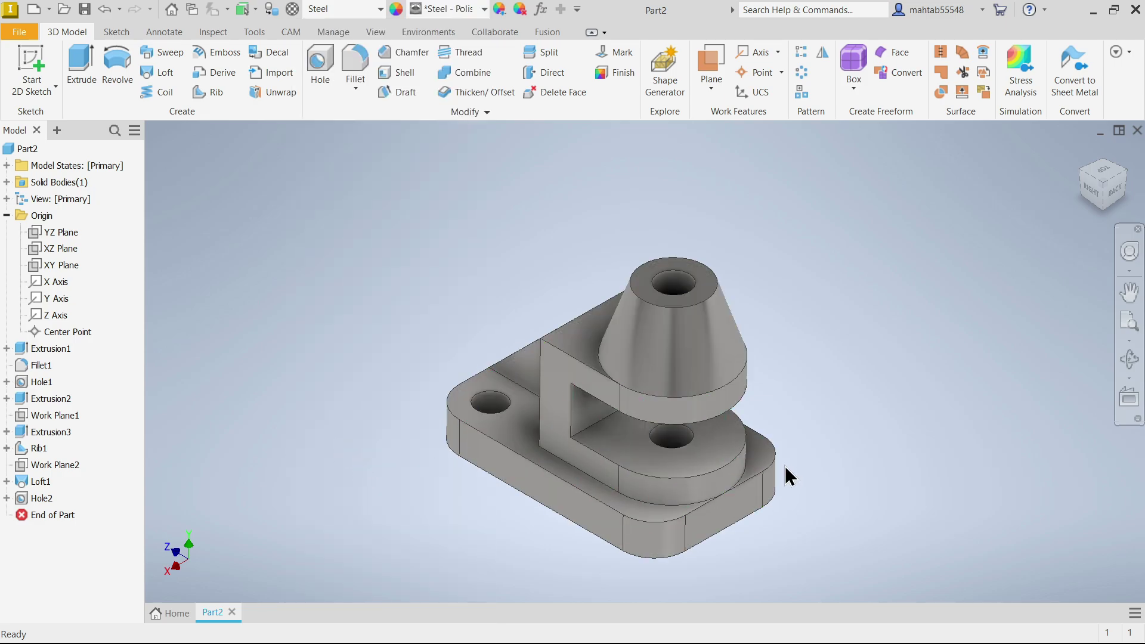
pyautogui.scroll(-4, 678, 446)
pyautogui.scroll(3, 679, 442)
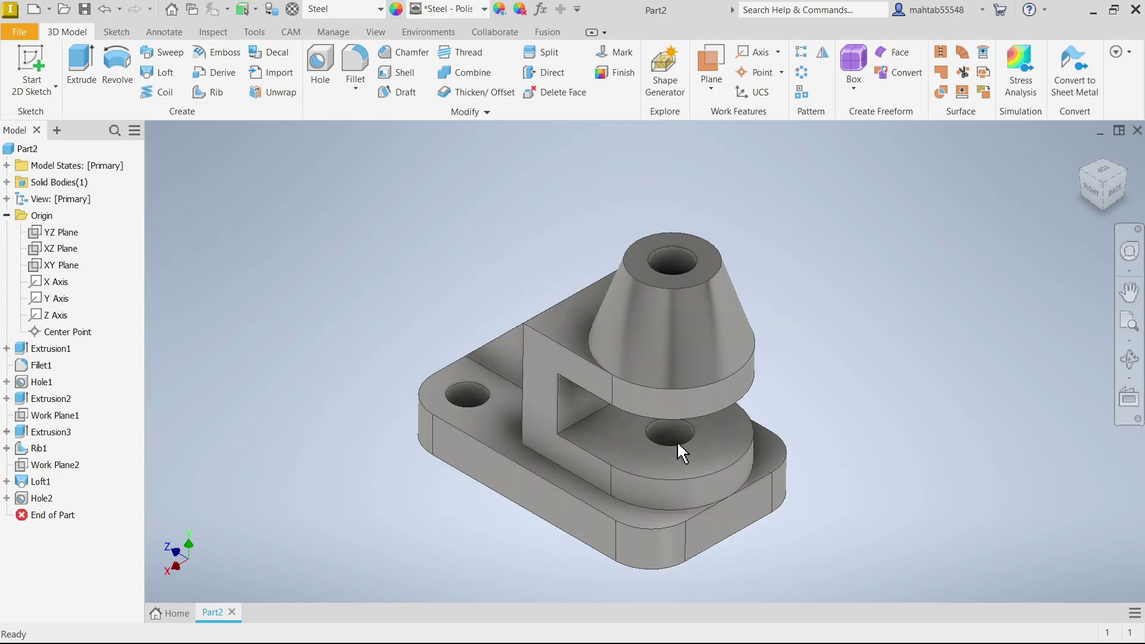
pyautogui.click(471, 12)
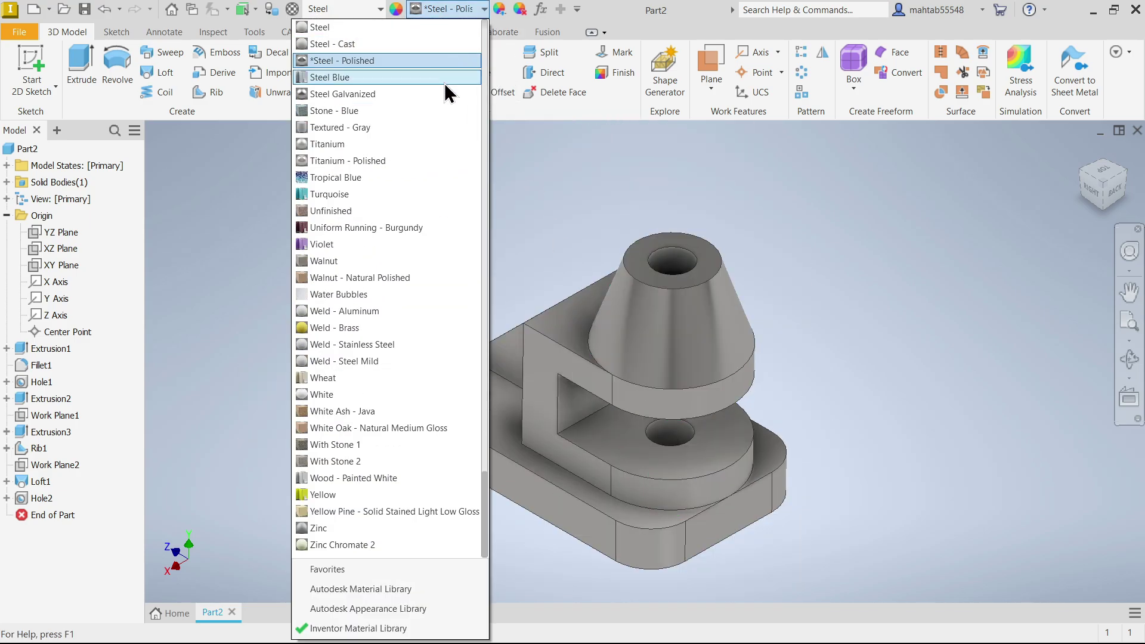
pyautogui.scroll(7, 369, 320)
pyautogui.click(363, 226)
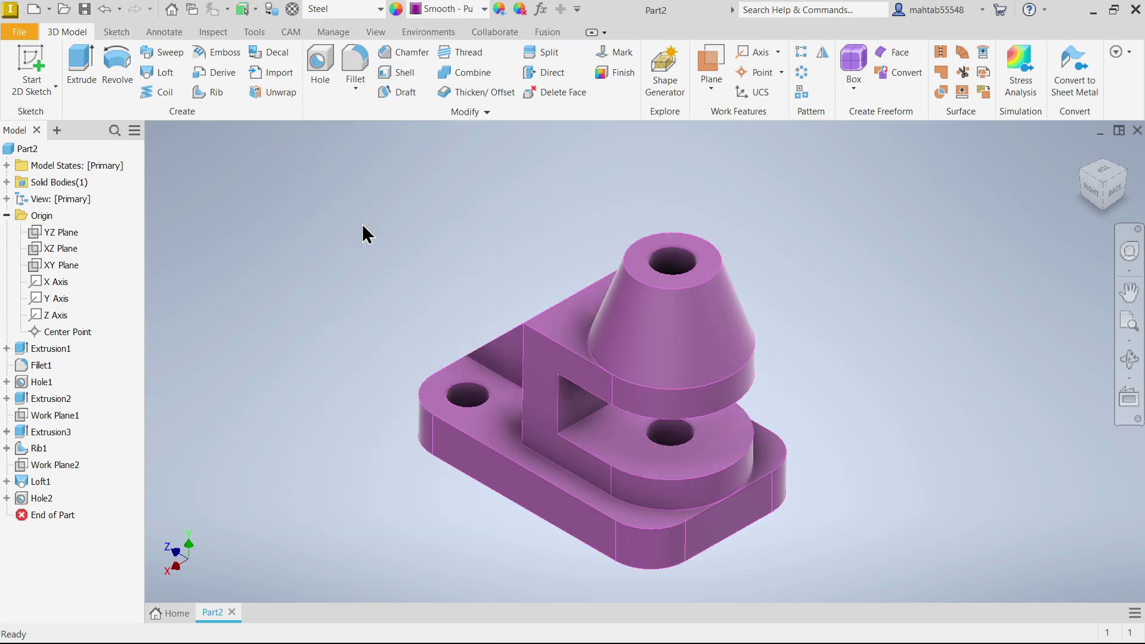
# Try Sky Blue Dark, then settle on the Sky Blue Medium appearance
pyautogui.click(447, 13)
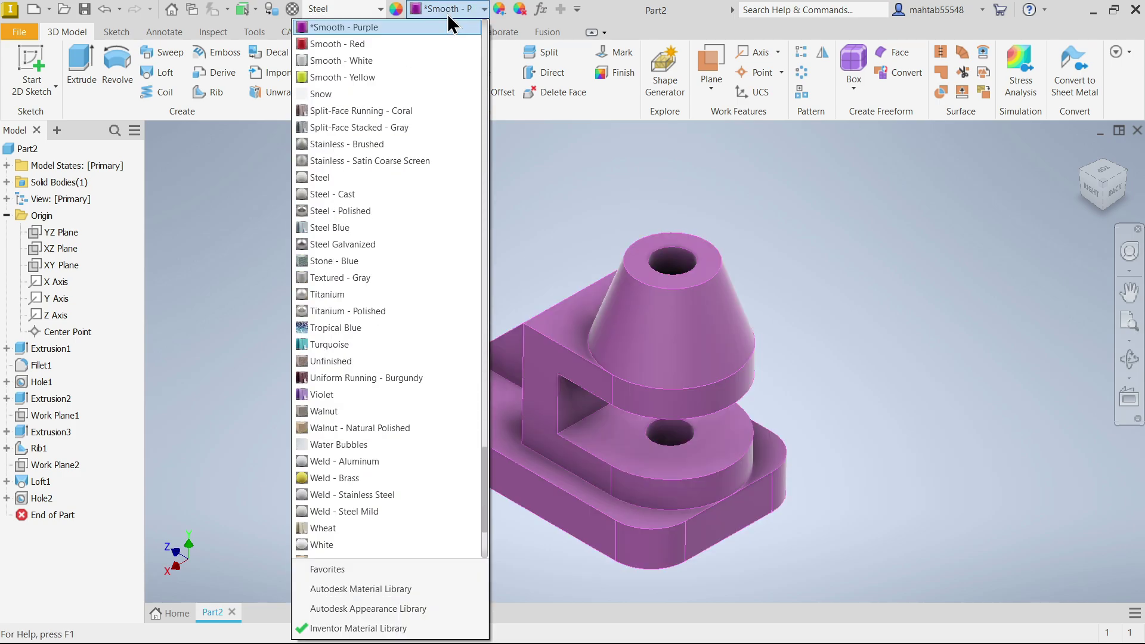
pyautogui.scroll(6, 412, 137)
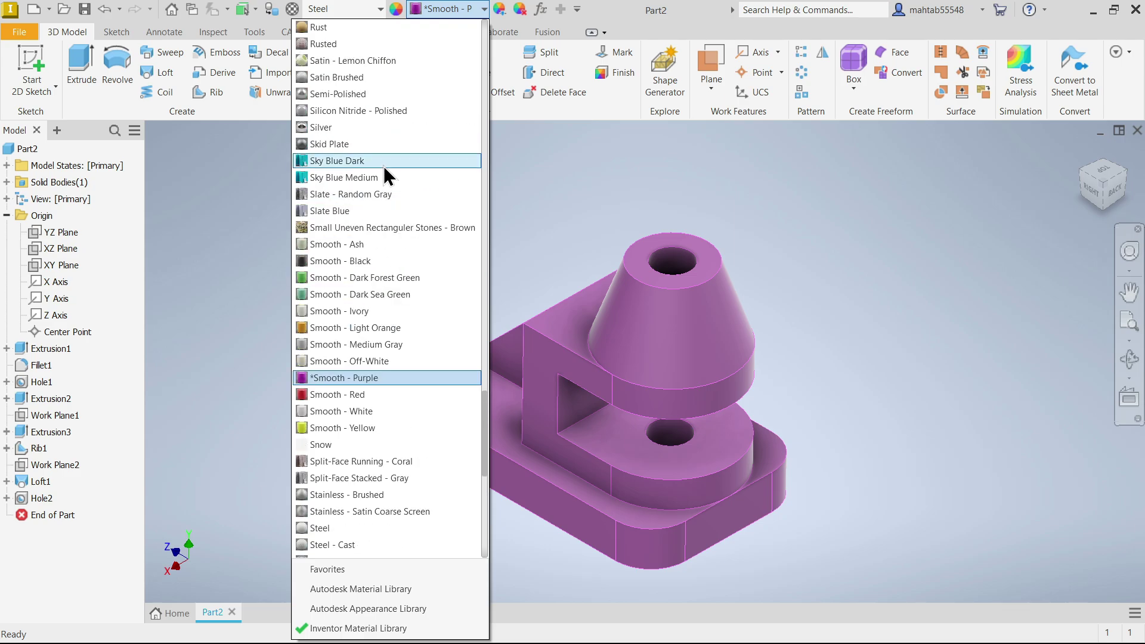
pyautogui.click(366, 160)
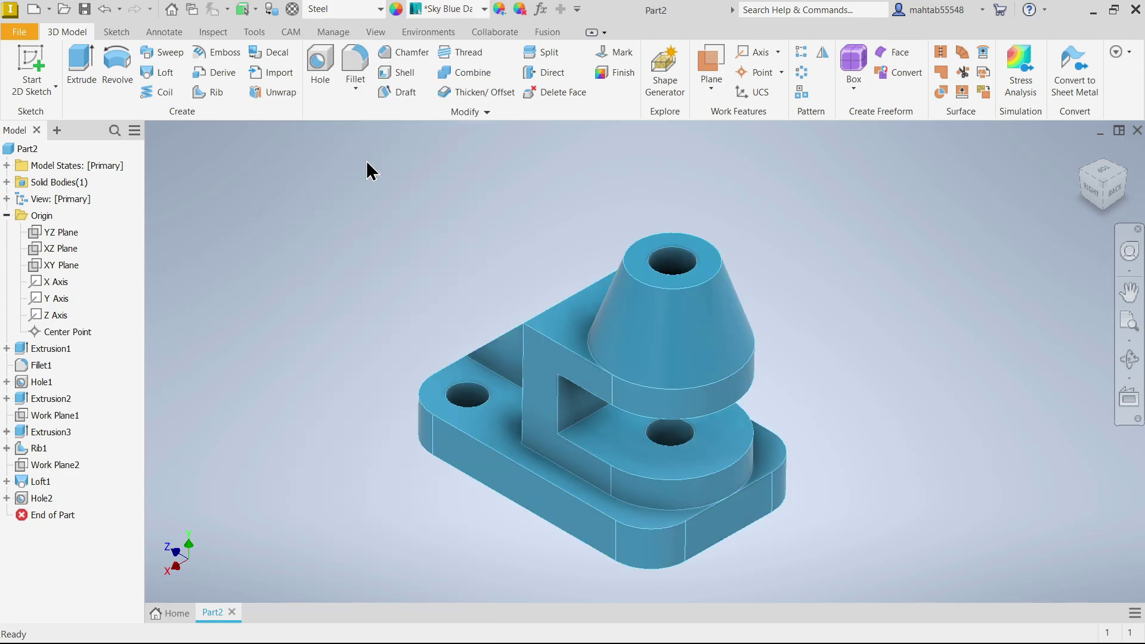
pyautogui.click(455, 12)
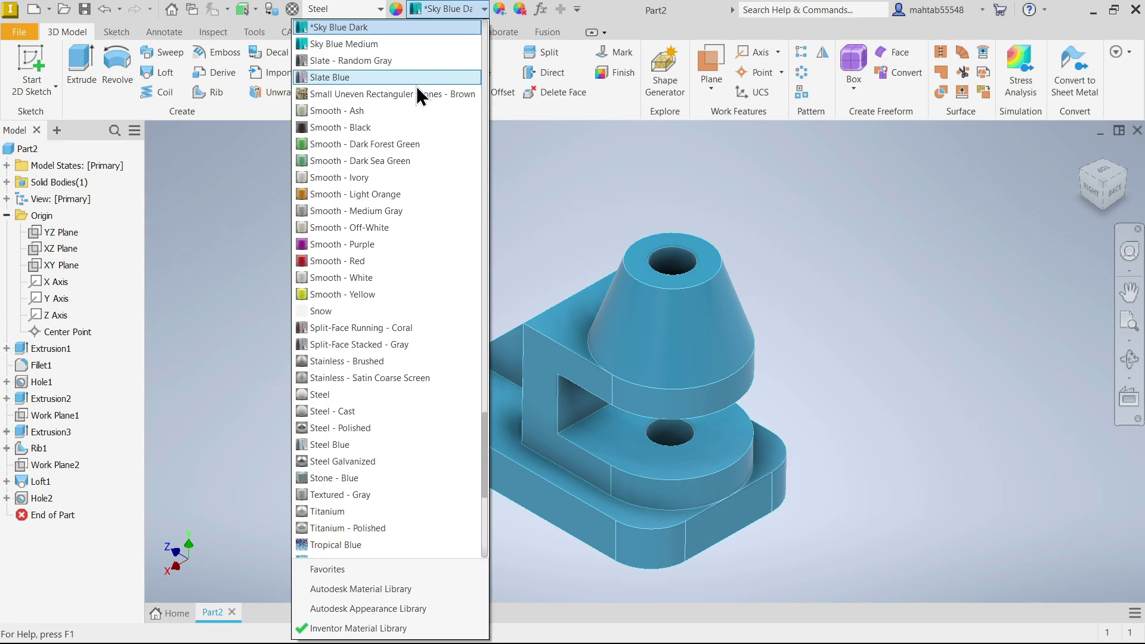
pyautogui.click(392, 46)
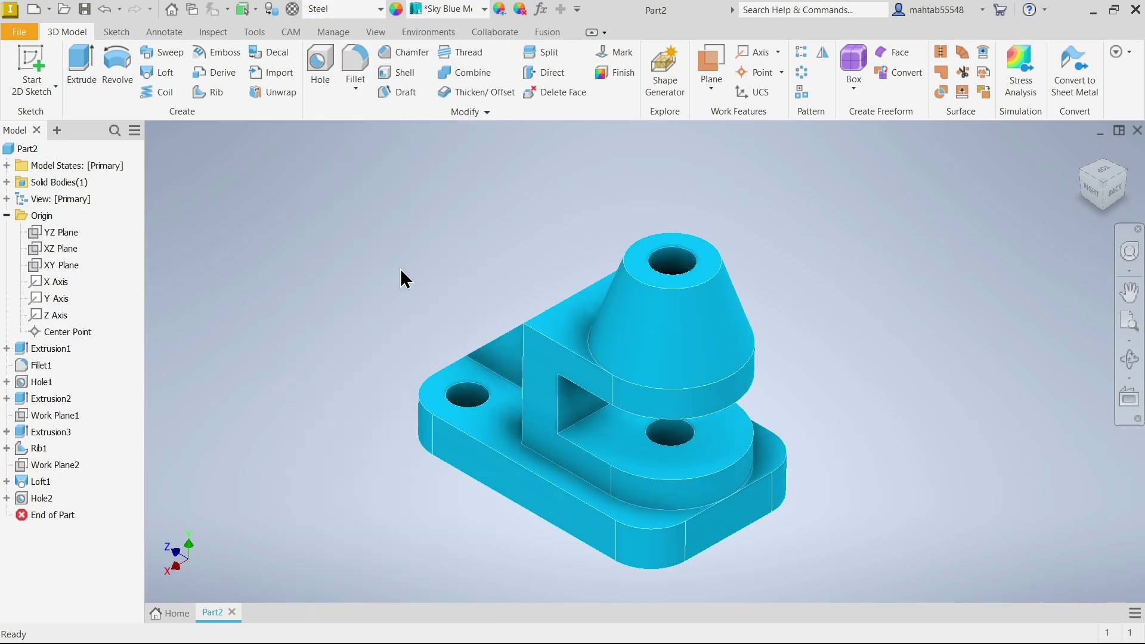